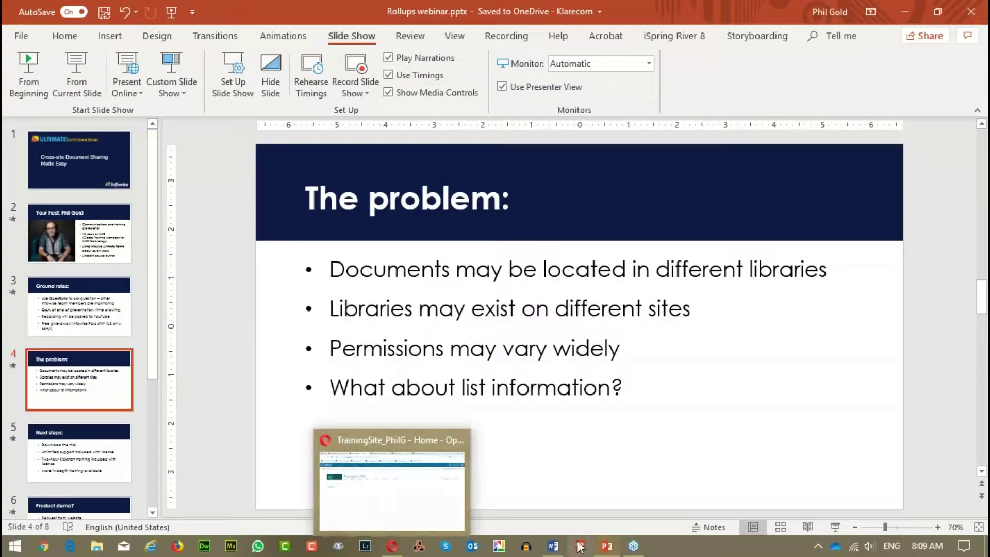
Step: Switch to the browser showing the TrainingSite_PhilG SharePoint site
{"action": "left_click", "coordinate": [392, 545]}
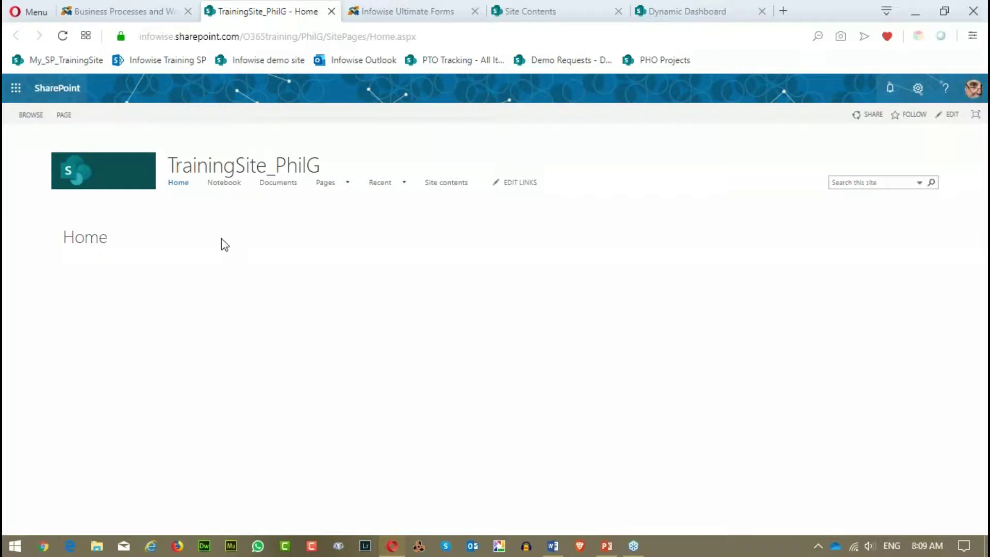
Step: In Infowise Ultimate Forms, open the Rollups page under Web parts
{"action": "left_click", "coordinate": [432, 17]}
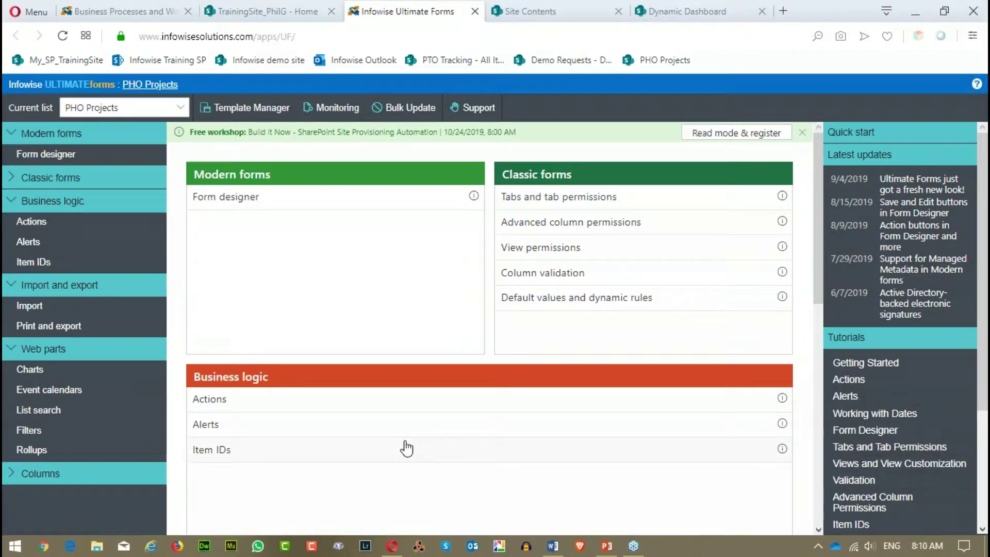
{"action": "scroll", "coordinate": [792, 230], "scroll_direction": "down", "scroll_amount": 6}
{"action": "scroll", "coordinate": [782, 284], "scroll_direction": "up", "scroll_amount": 6}
{"action": "scroll", "coordinate": [381, 259], "scroll_direction": "down", "scroll_amount": 5}
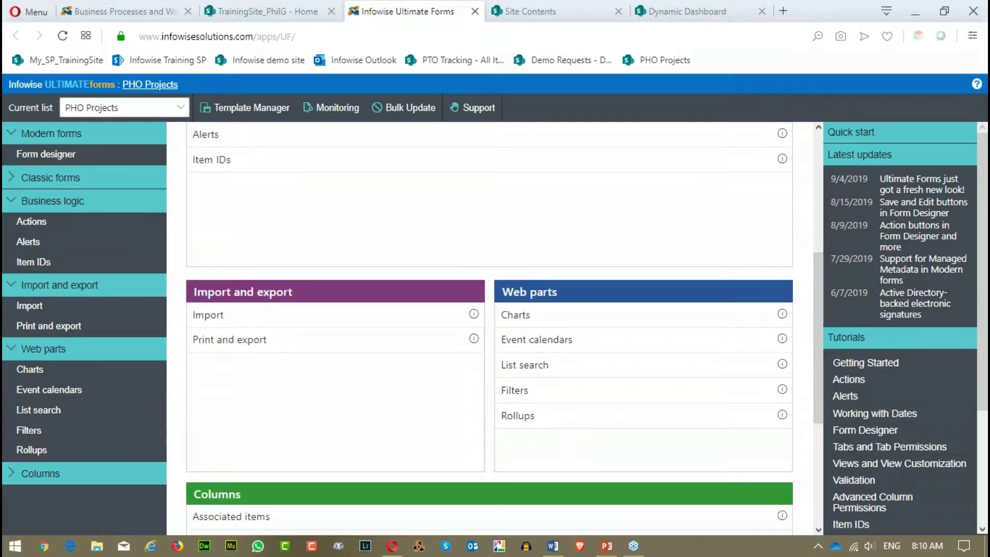
{"action": "scroll", "coordinate": [400, 218], "scroll_direction": "down", "scroll_amount": 3}
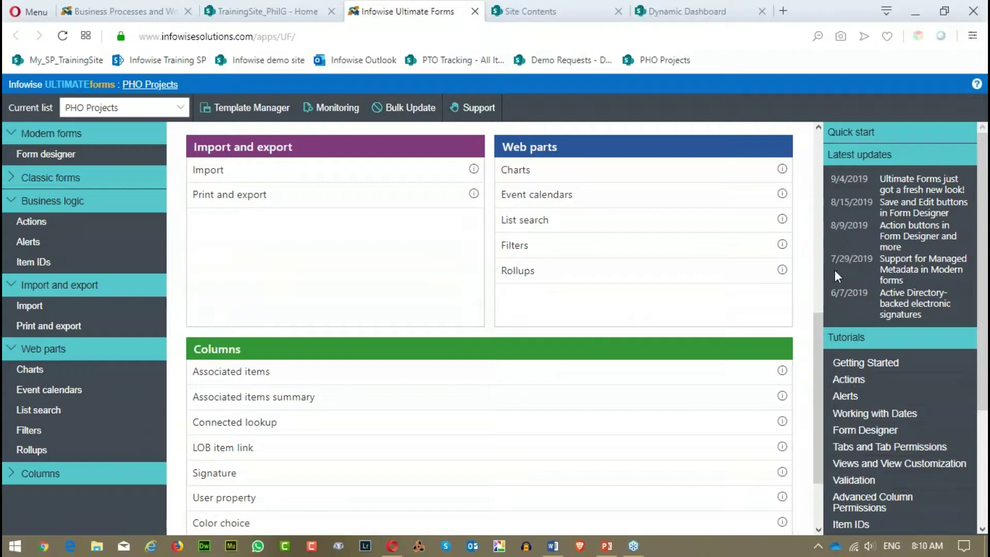
{"action": "left_click", "coordinate": [516, 273]}
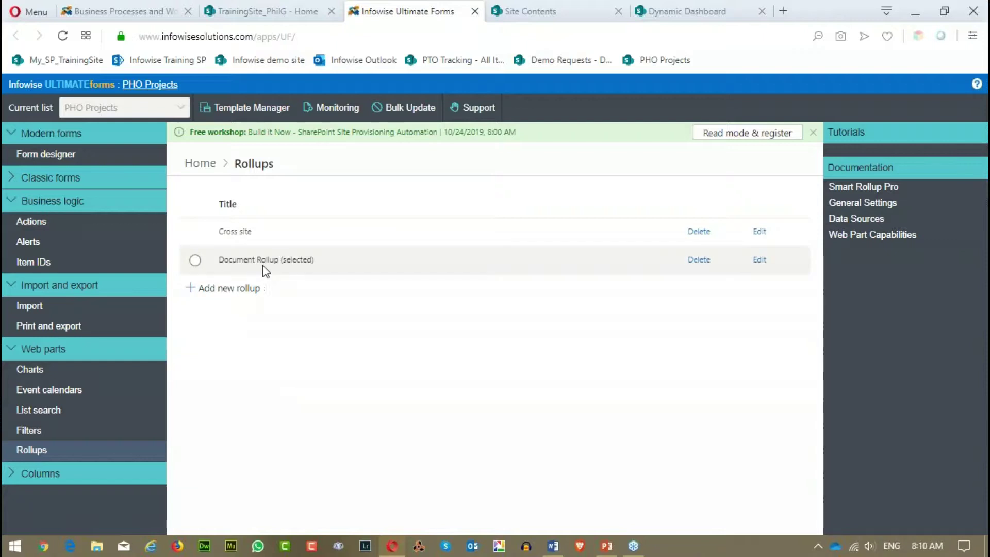
Step: Edit the Document Rollup (selected) rollup and check its template list options
{"action": "left_click", "coordinate": [760, 262]}
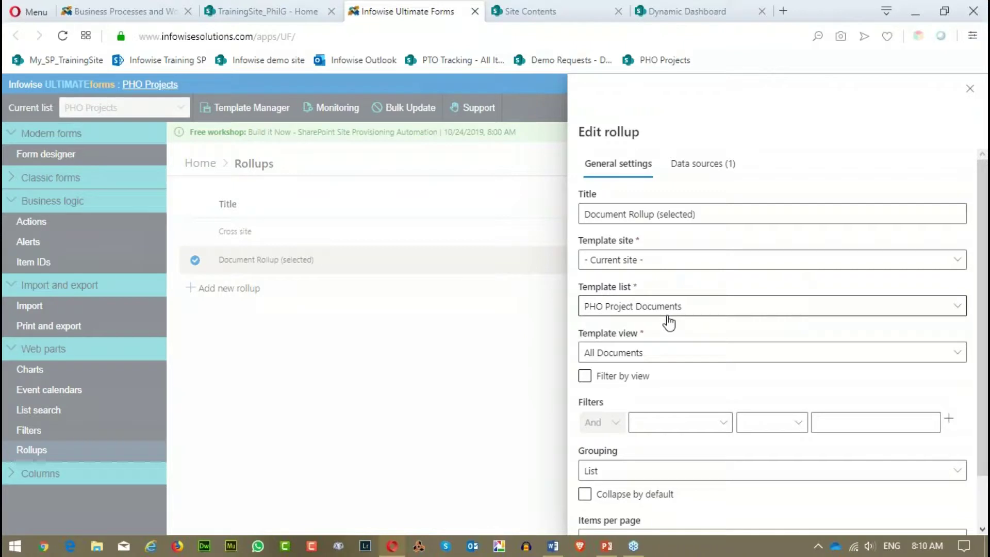
{"action": "left_click", "coordinate": [959, 311]}
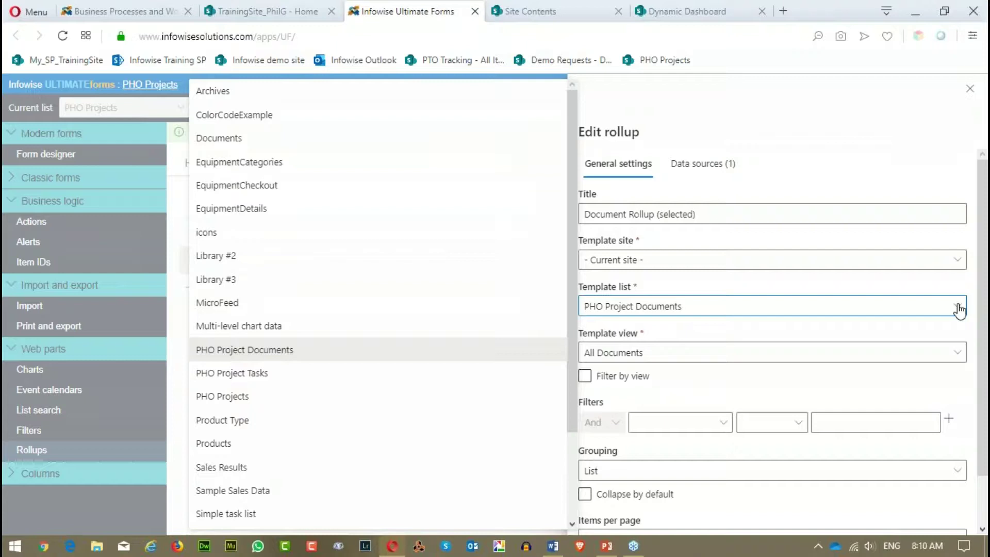
{"action": "left_click", "coordinate": [965, 285]}
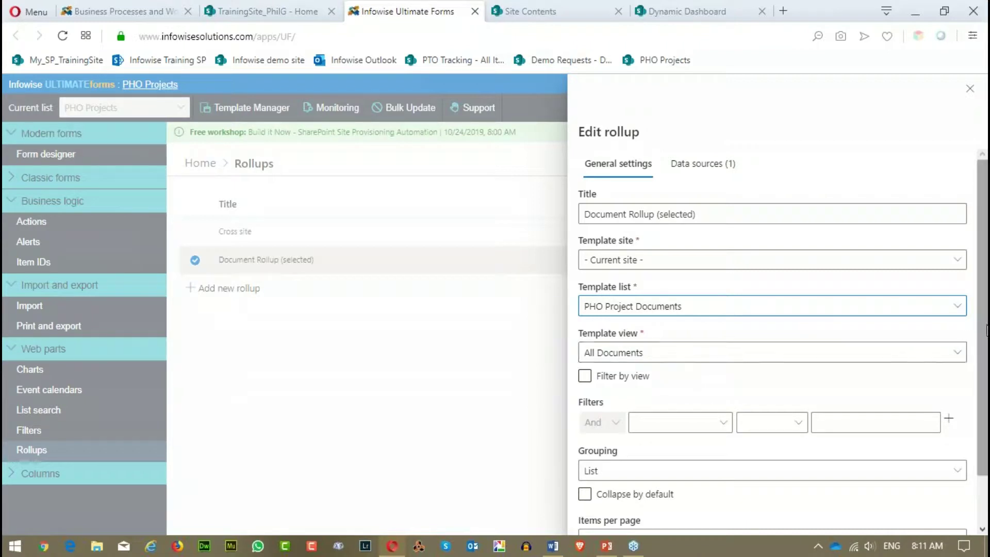
{"action": "scroll", "coordinate": [973, 391], "scroll_direction": "down", "scroll_amount": 2}
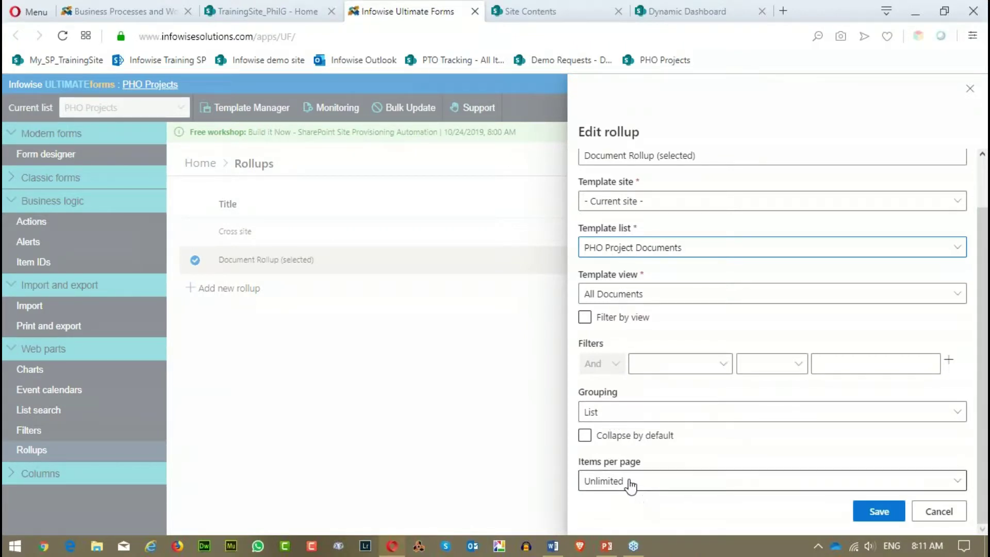
{"action": "left_click", "coordinate": [743, 442]}
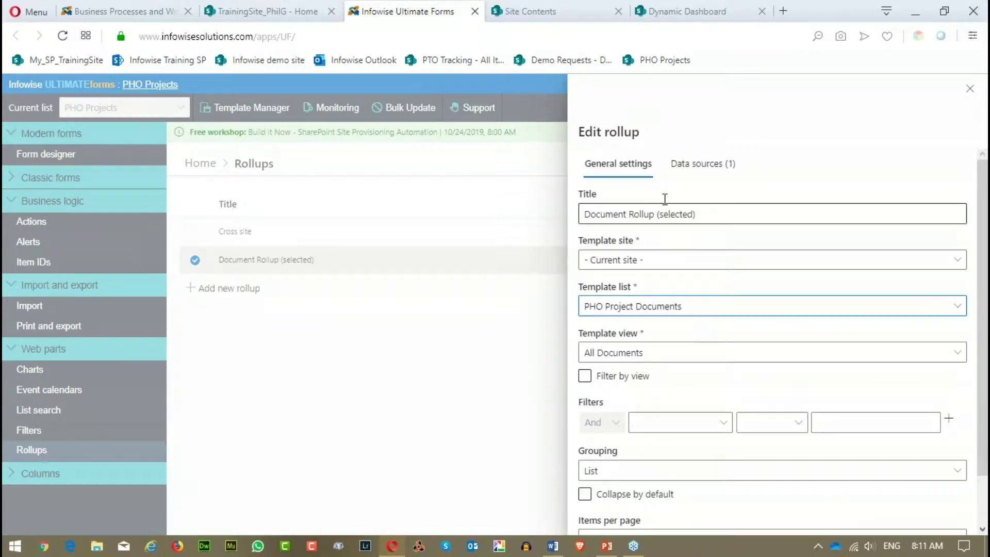
{"action": "left_click", "coordinate": [755, 495]}
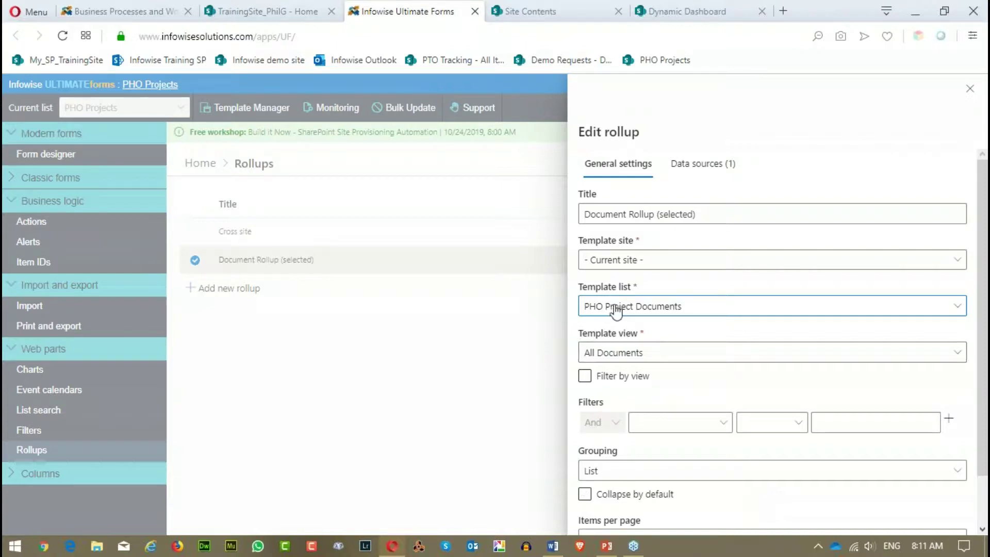
{"action": "left_click", "coordinate": [718, 166]}
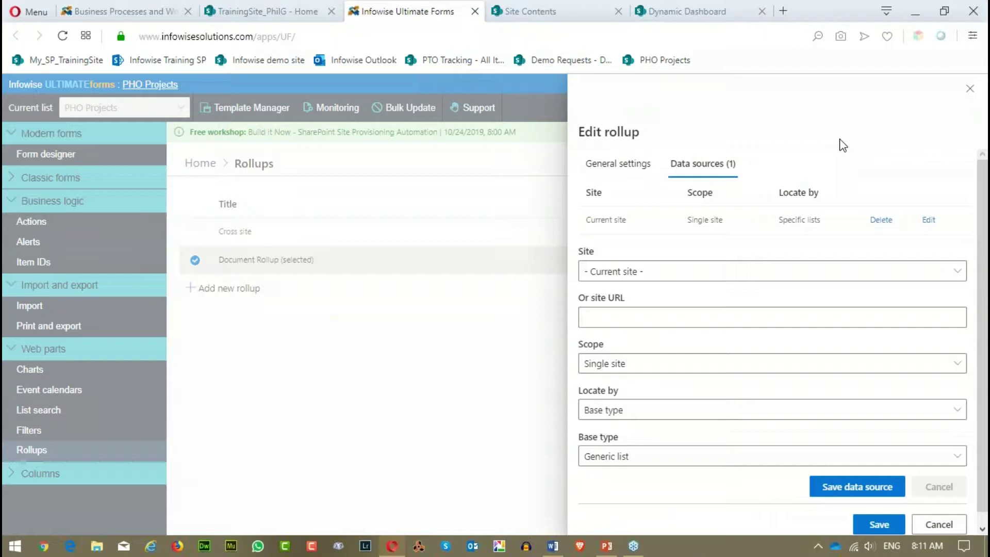
Step: Inspect the data source's Specific lists locating, Single site scope and included lists, then cancel without saving
{"action": "left_click", "coordinate": [928, 221]}
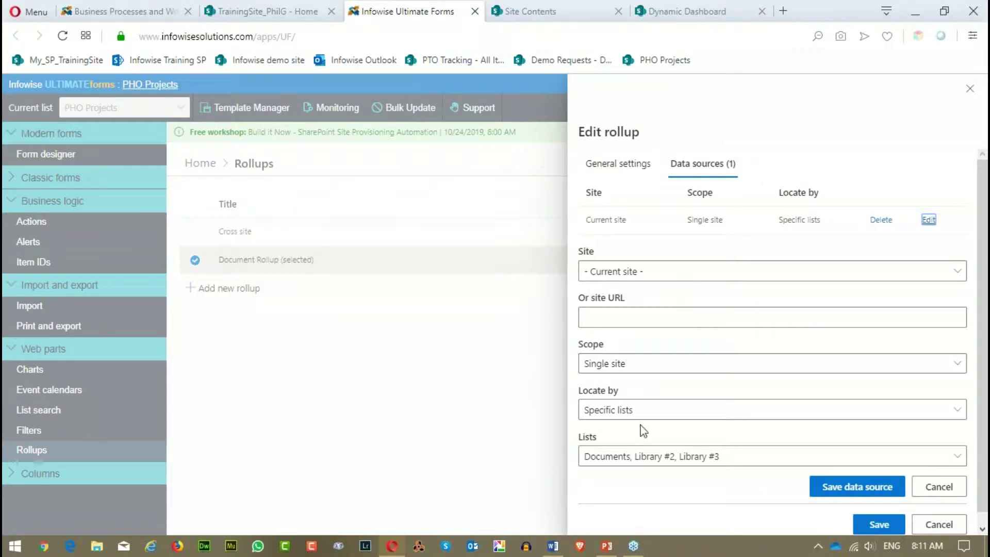
{"action": "left_click", "coordinate": [960, 413]}
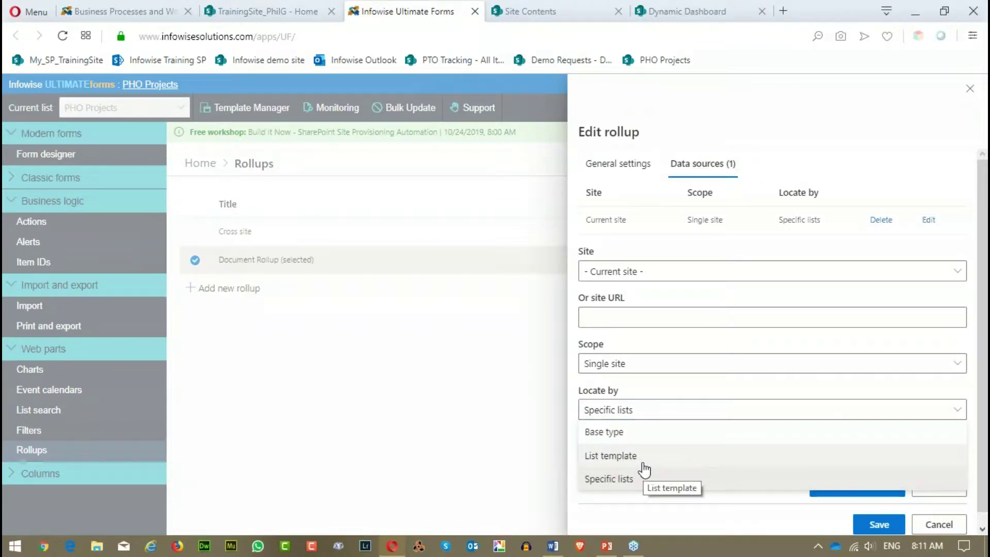
{"action": "left_click", "coordinate": [672, 386]}
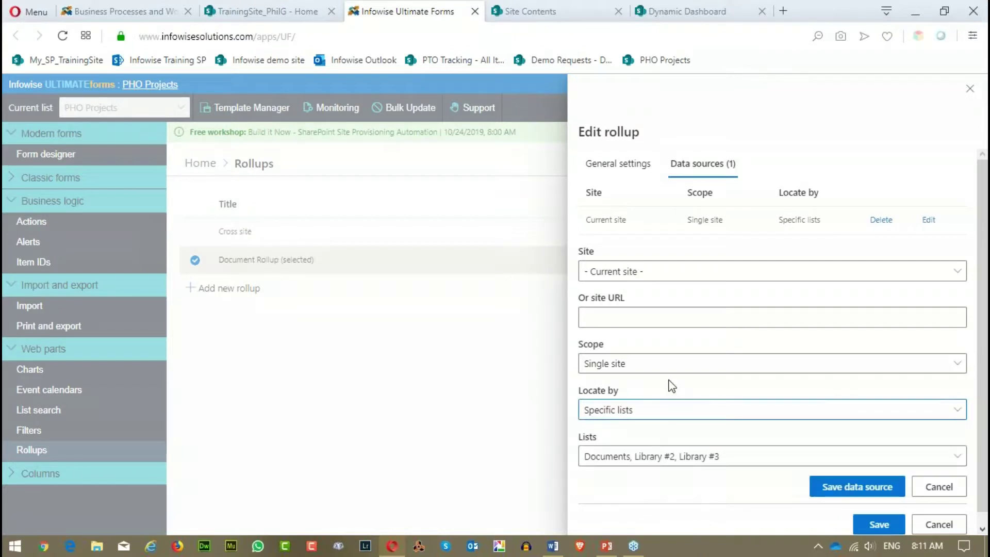
{"action": "left_click", "coordinate": [957, 365]}
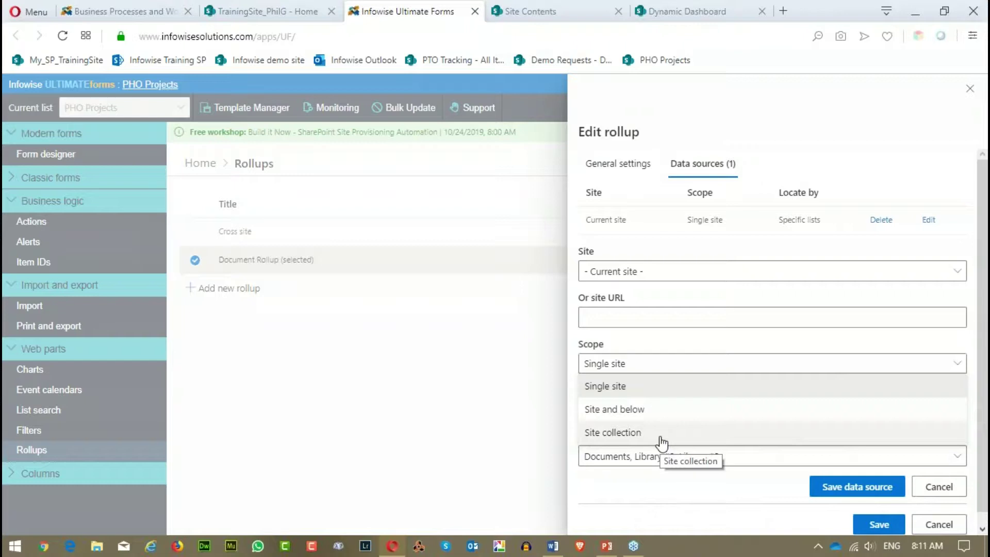
{"action": "left_click", "coordinate": [735, 354]}
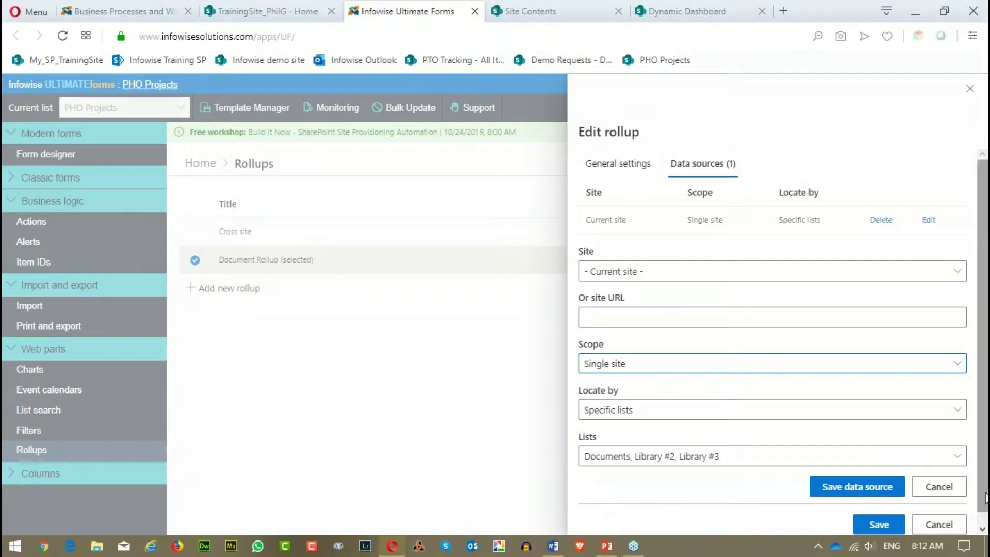
{"action": "left_click", "coordinate": [957, 457]}
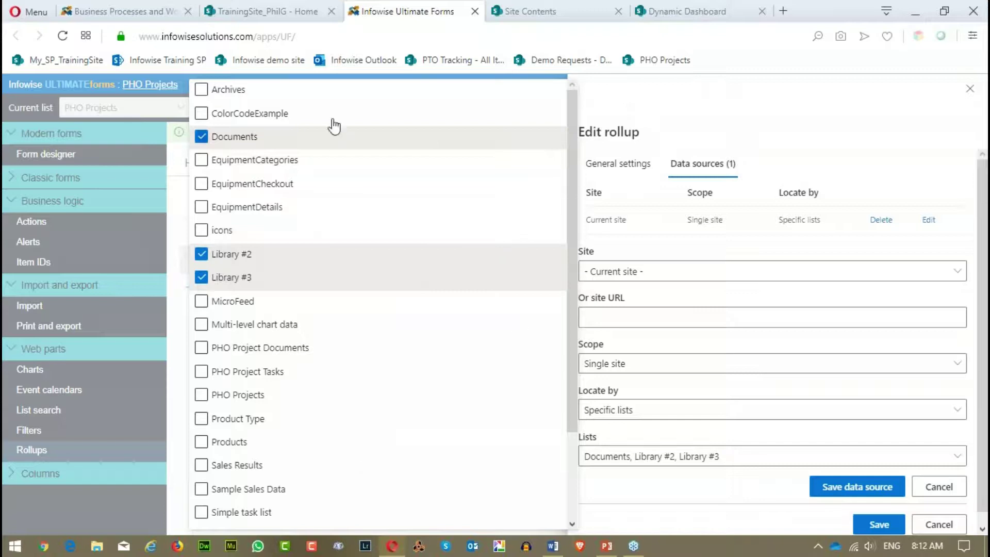
{"action": "left_click", "coordinate": [764, 91]}
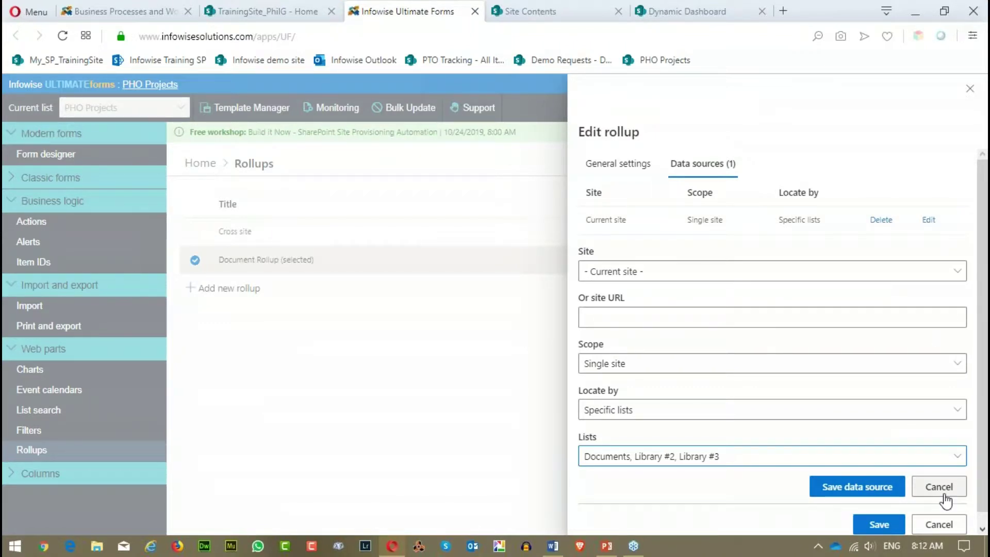
{"action": "left_click", "coordinate": [935, 525]}
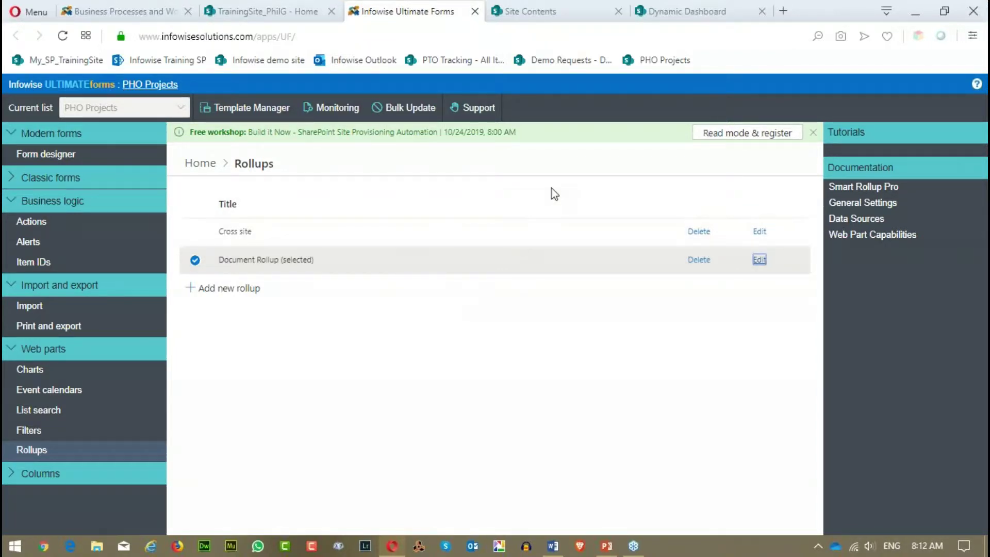
{"action": "left_click", "coordinate": [541, 13]}
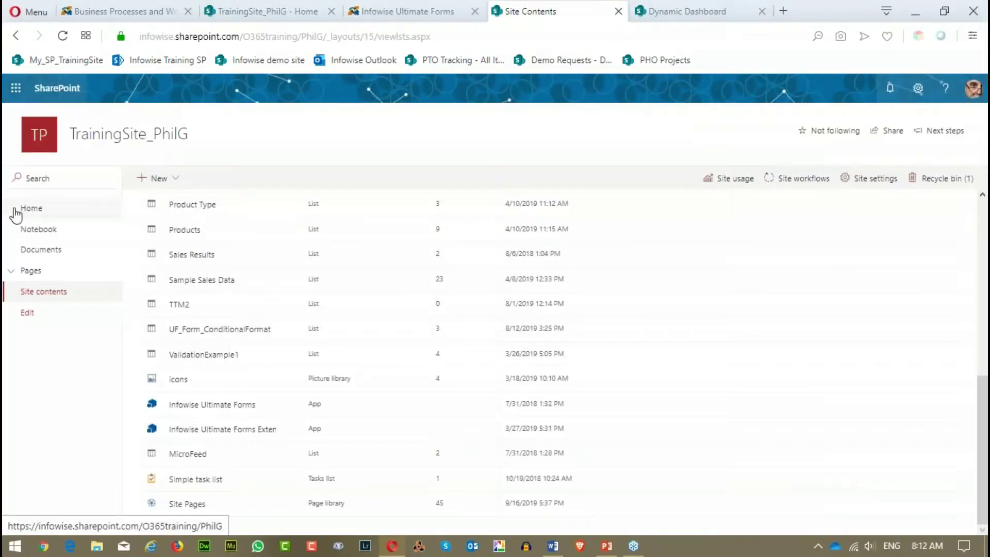
Step: Open Rollup Test Page #1 and put it into edit mode, dismissing the JSON error alerts
{"action": "left_click", "coordinate": [11, 271]}
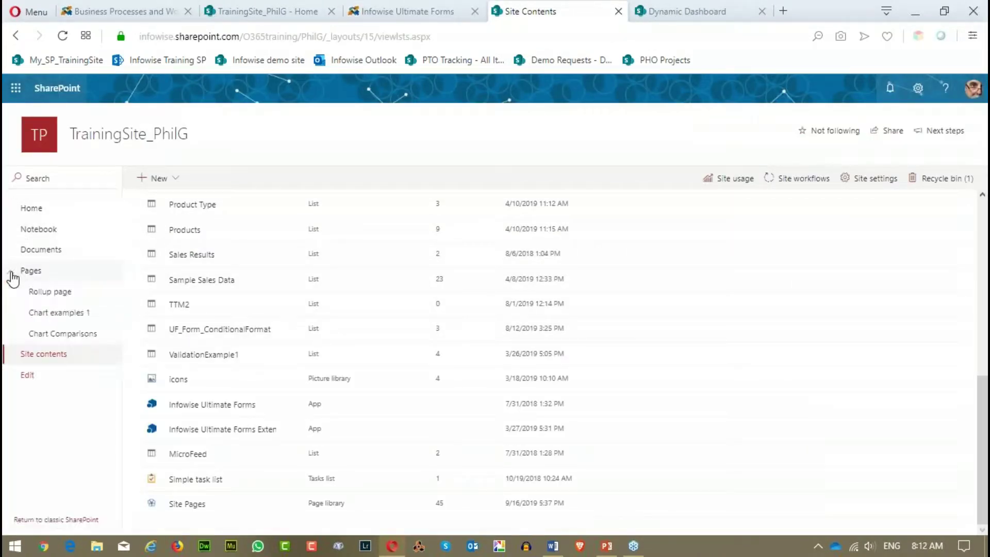
{"action": "left_click", "coordinate": [46, 292]}
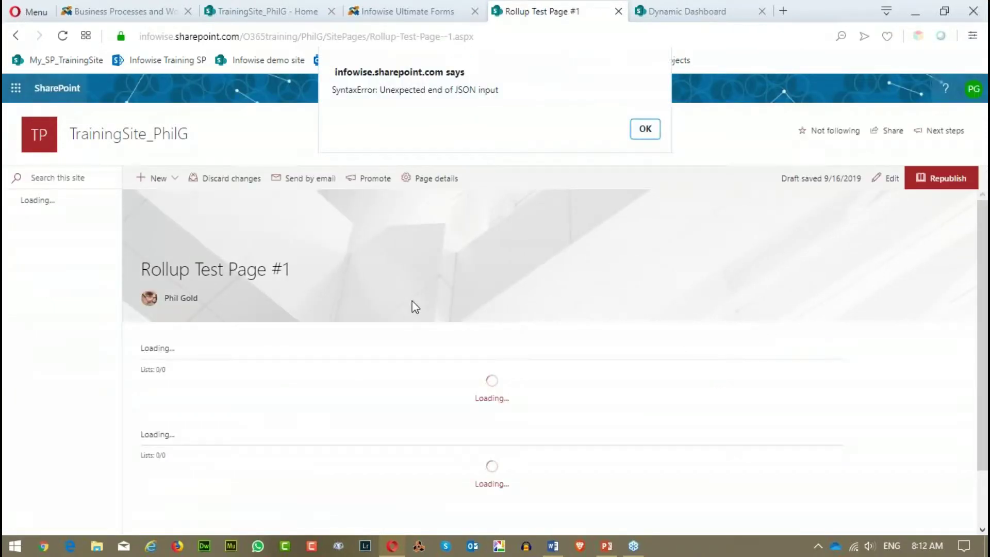
{"action": "left_click", "coordinate": [645, 128]}
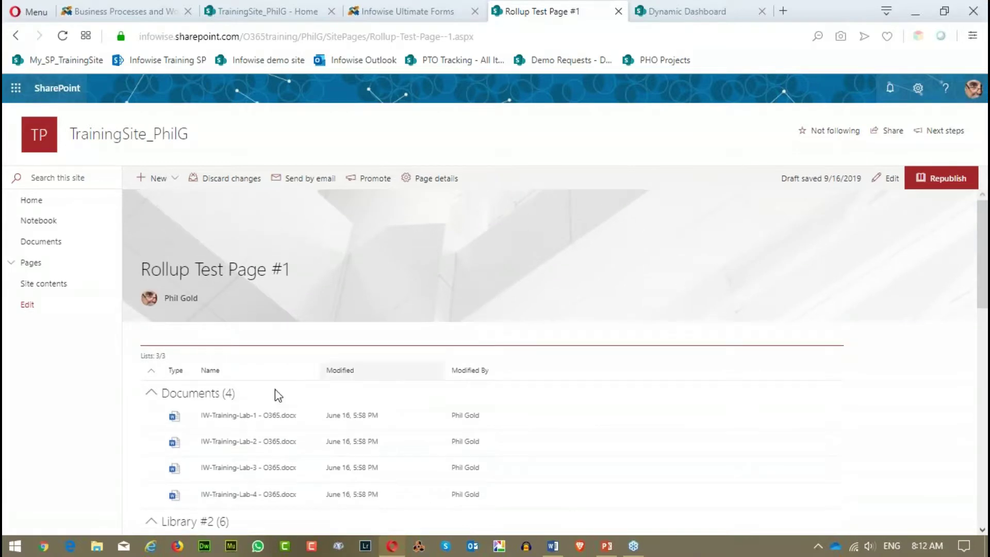
{"action": "left_click", "coordinate": [889, 179]}
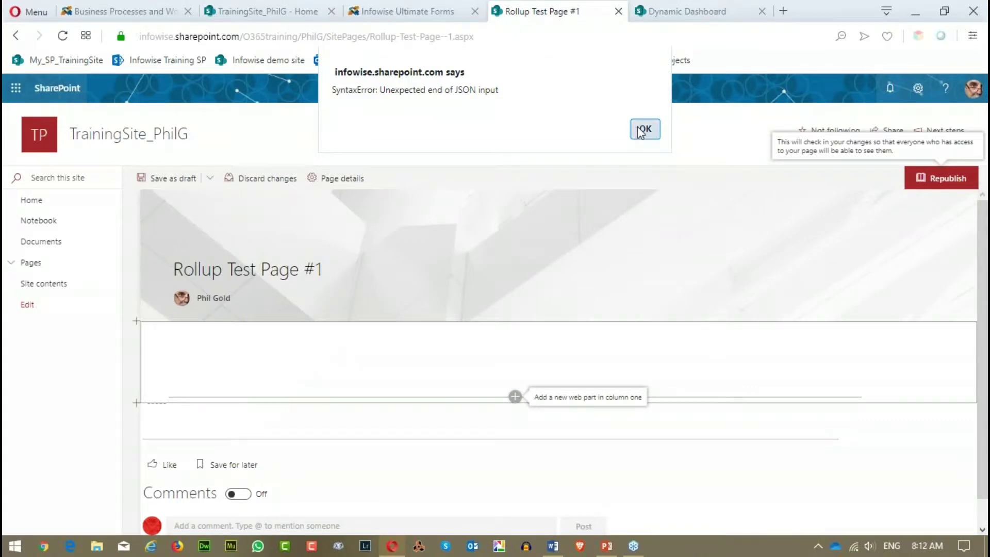
{"action": "left_click", "coordinate": [645, 129]}
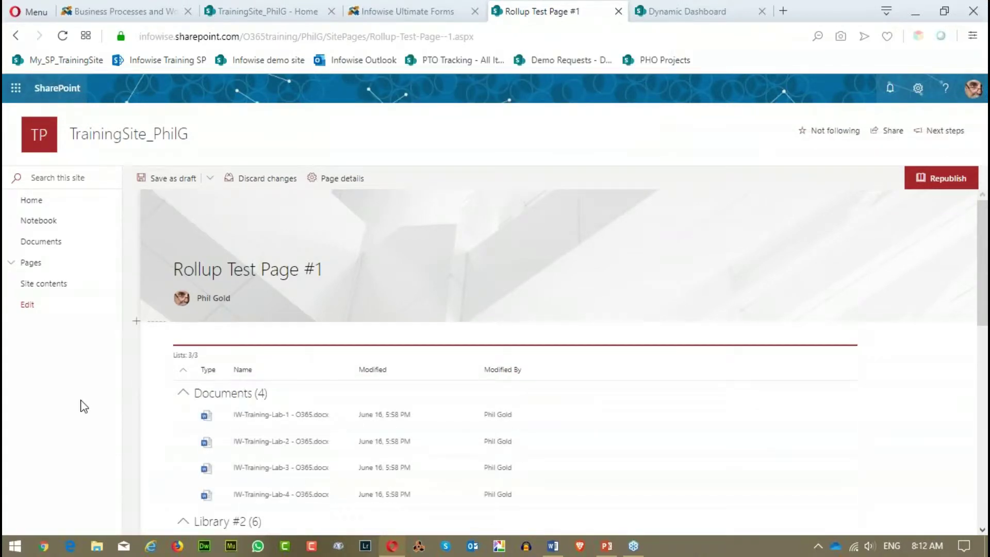
Step: Delete both rollup web parts from the page, confirming each deletion
{"action": "mouse_move", "coordinate": [176, 353]}
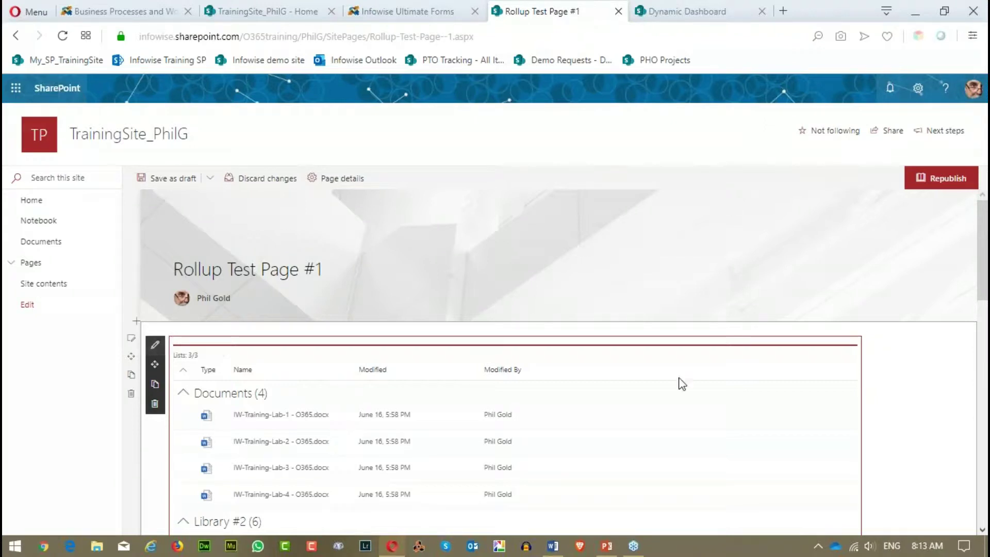
{"action": "scroll", "coordinate": [681, 382], "scroll_direction": "down", "scroll_amount": 7}
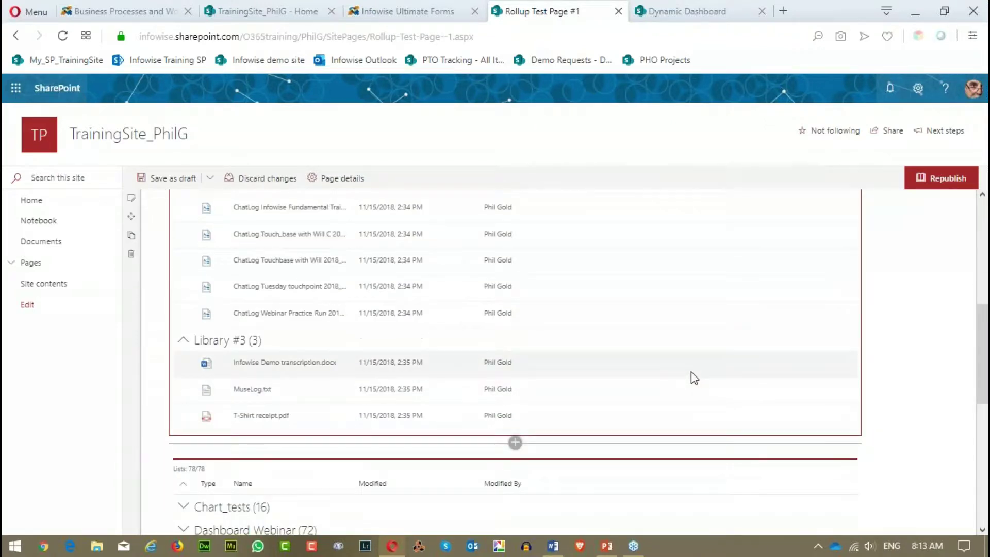
{"action": "scroll", "coordinate": [694, 378], "scroll_direction": "up", "scroll_amount": 10}
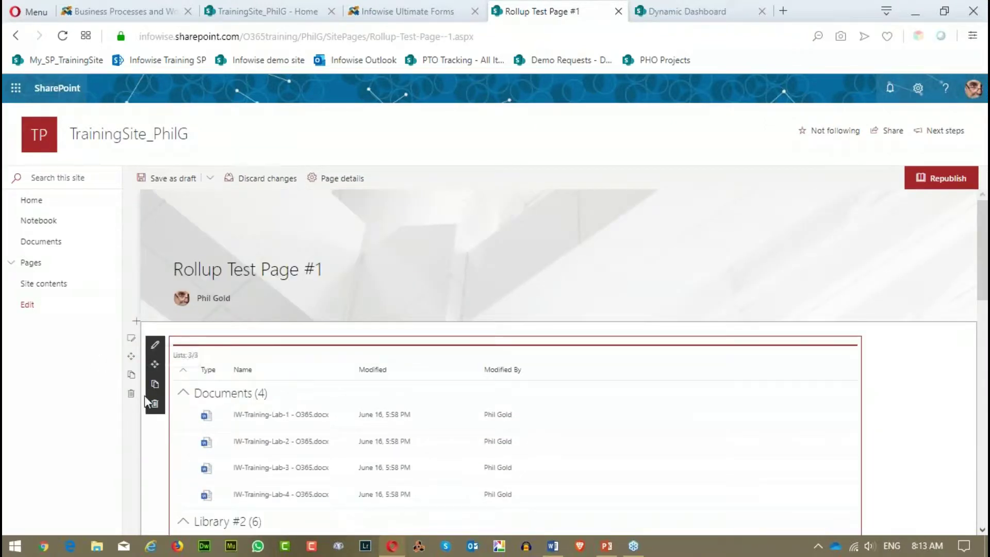
{"action": "left_click", "coordinate": [155, 405]}
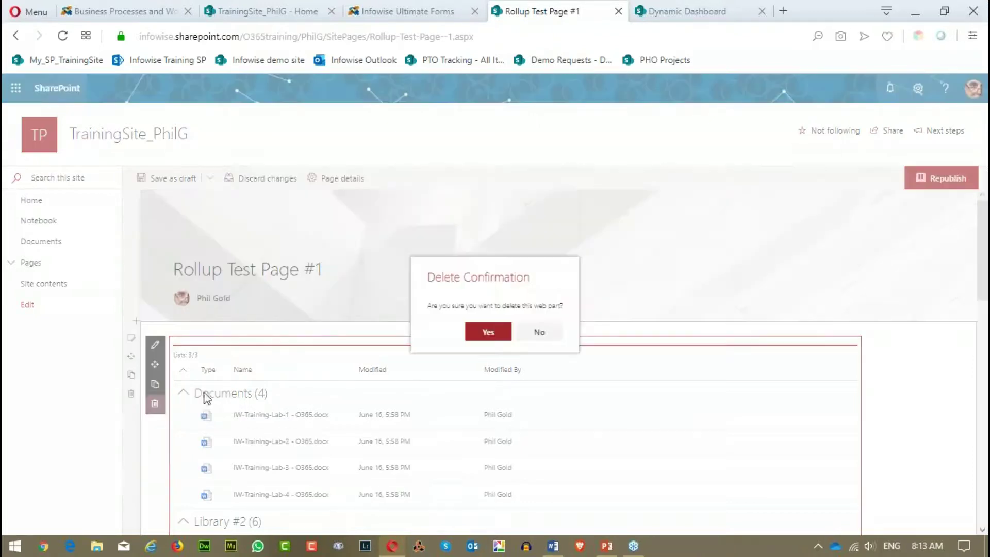
{"action": "left_click", "coordinate": [488, 332]}
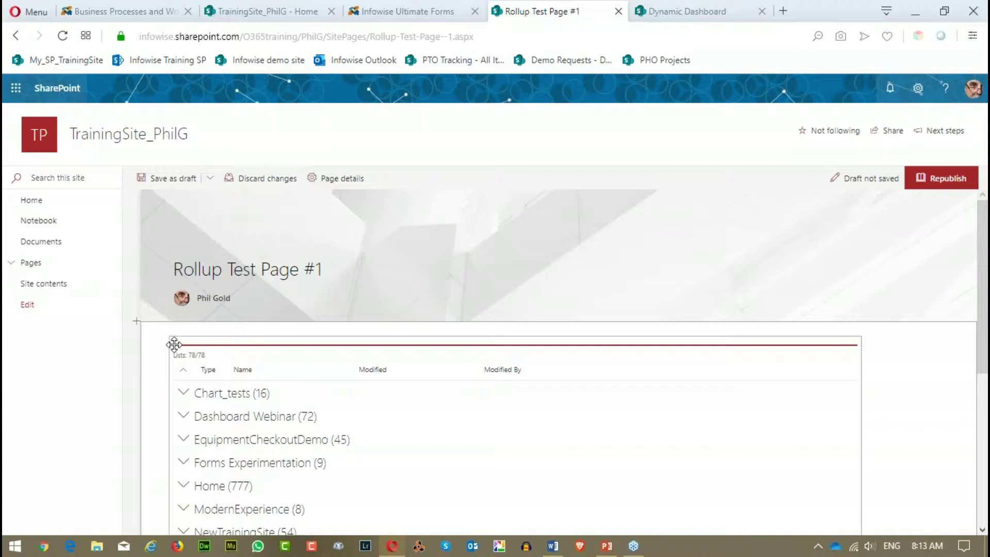
{"action": "mouse_move", "coordinate": [155, 382]}
{"action": "left_click", "coordinate": [154, 407]}
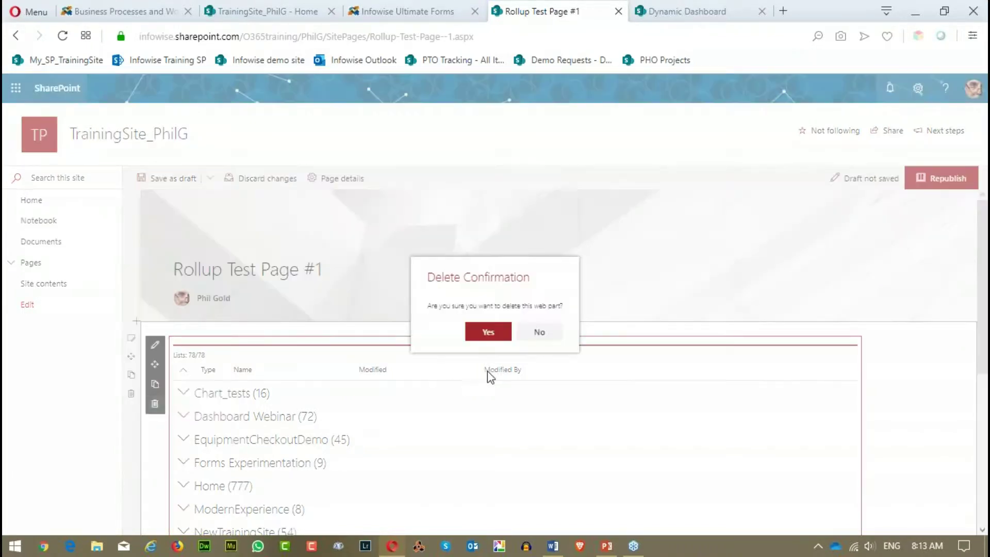
{"action": "left_click", "coordinate": [488, 332]}
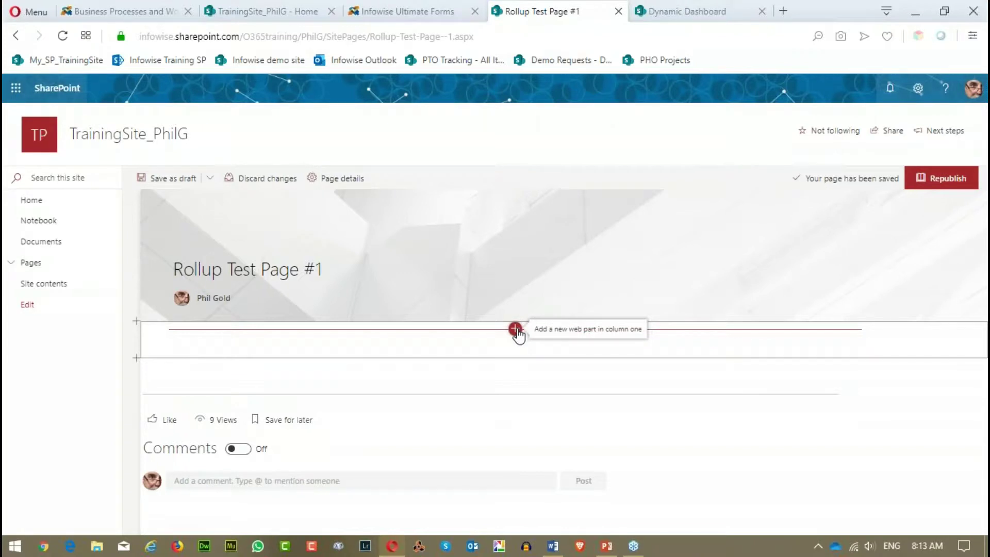
Step: Insert an Infowise Rollup web part into the empty section and open its settings
{"action": "left_click", "coordinate": [516, 330]}
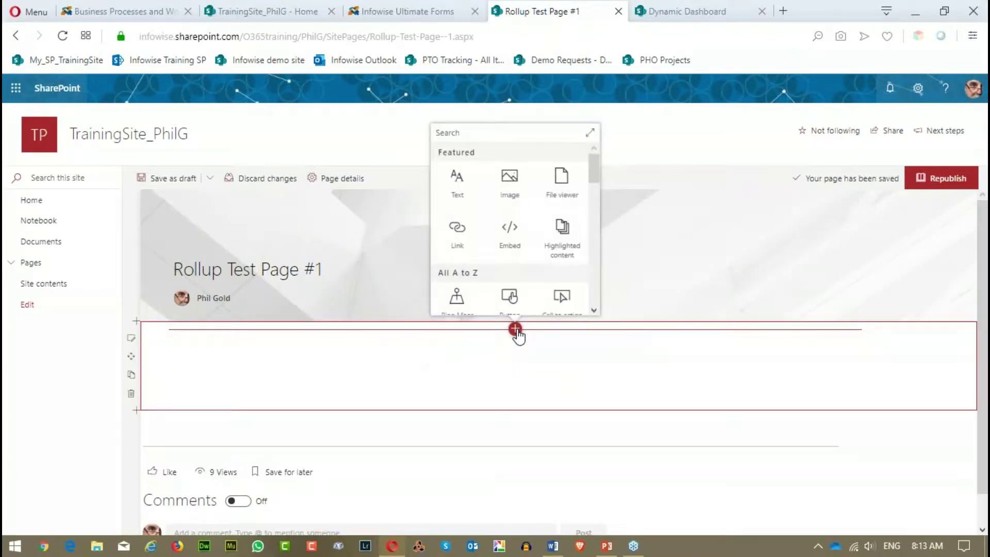
{"action": "left_click_drag", "start_coordinate": [599, 167], "coordinate": [600, 232]}
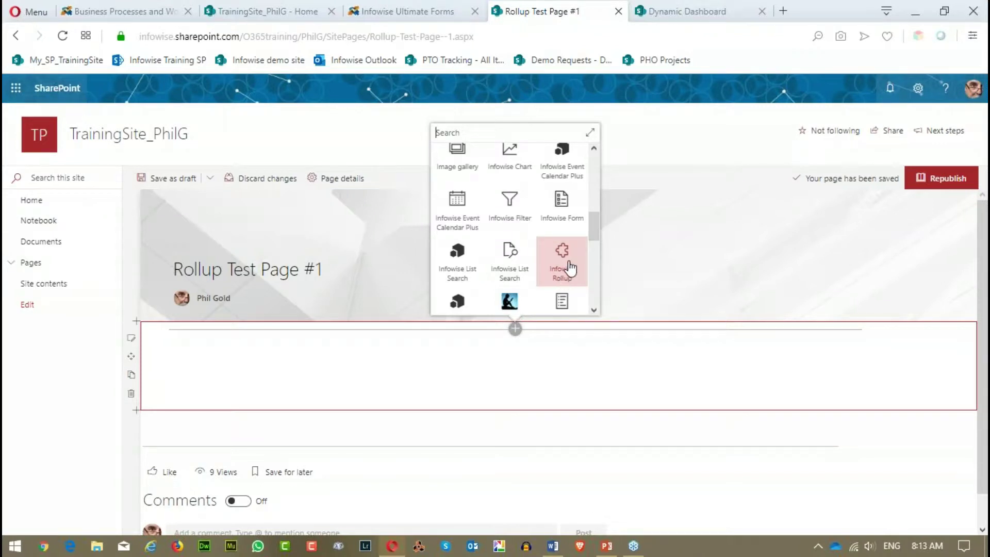
{"action": "scroll", "coordinate": [597, 245], "scroll_direction": "down", "scroll_amount": 1}
{"action": "left_click", "coordinate": [565, 234]}
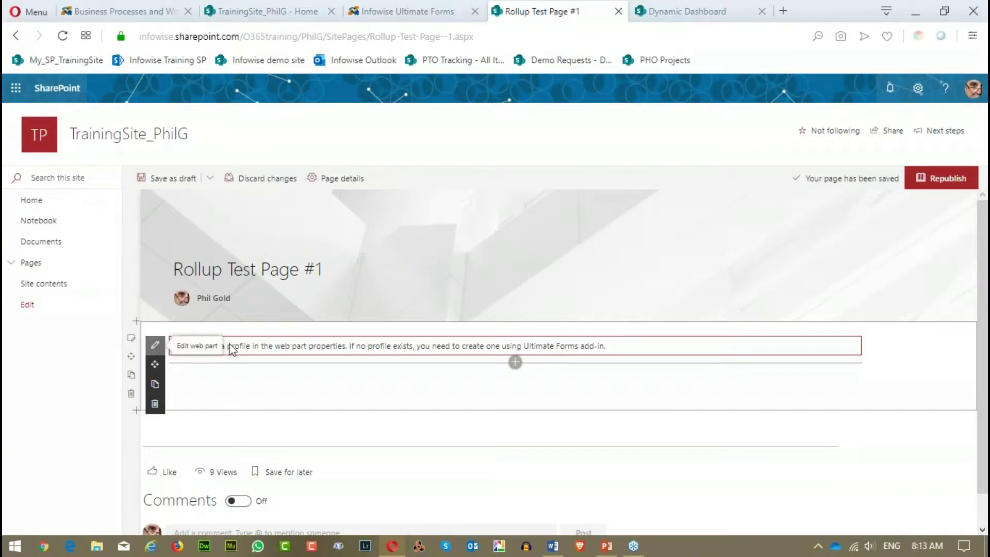
{"action": "left_click", "coordinate": [156, 346]}
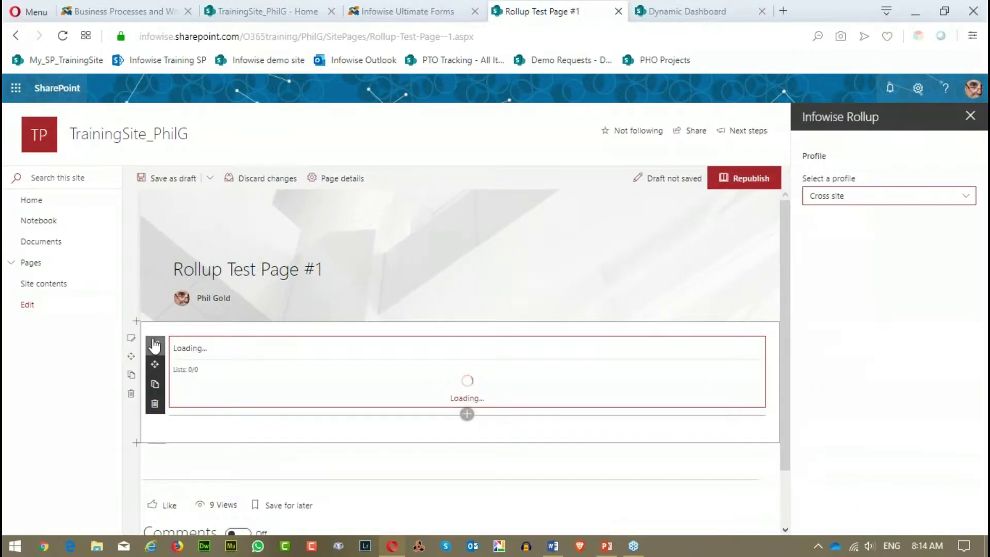
Step: Set the web part's profile to Document Rollup (selected) and republish the page
{"action": "left_click", "coordinate": [966, 196]}
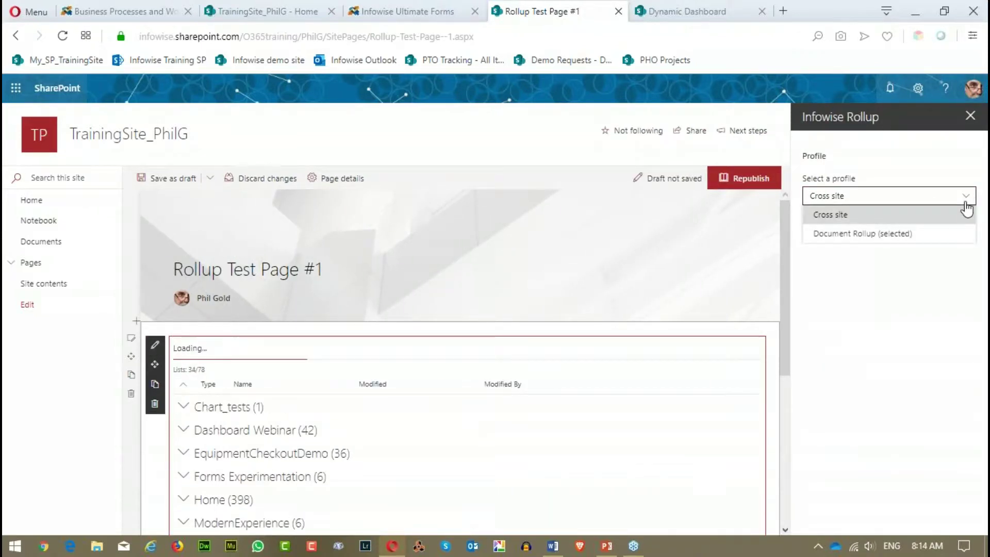
{"action": "left_click", "coordinate": [866, 241]}
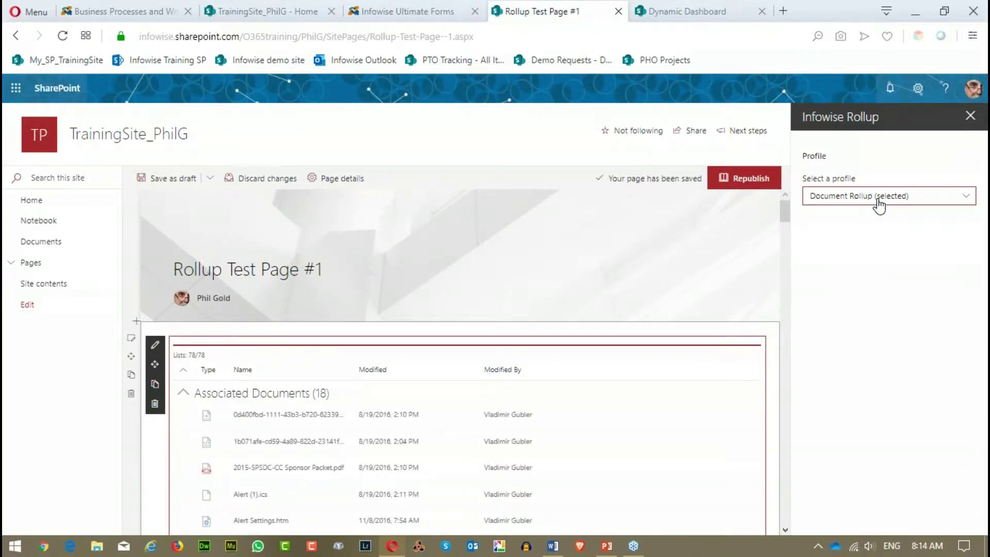
{"action": "left_click", "coordinate": [971, 116]}
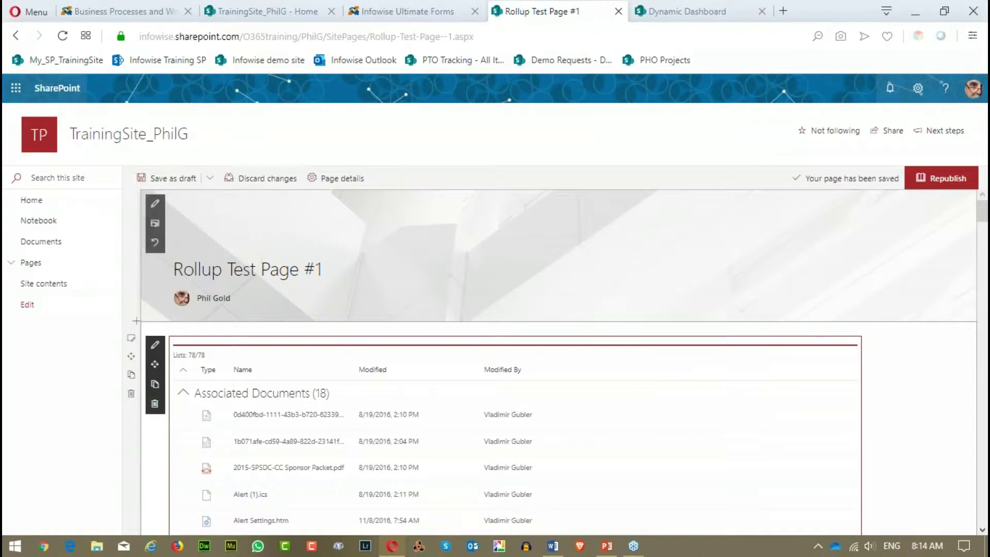
{"action": "left_click", "coordinate": [942, 179]}
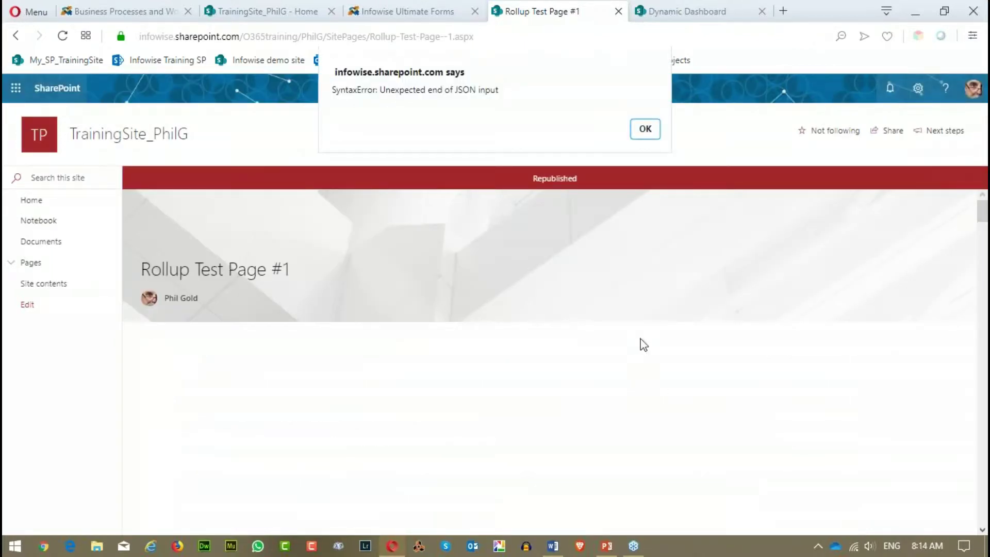
{"action": "left_click", "coordinate": [644, 130]}
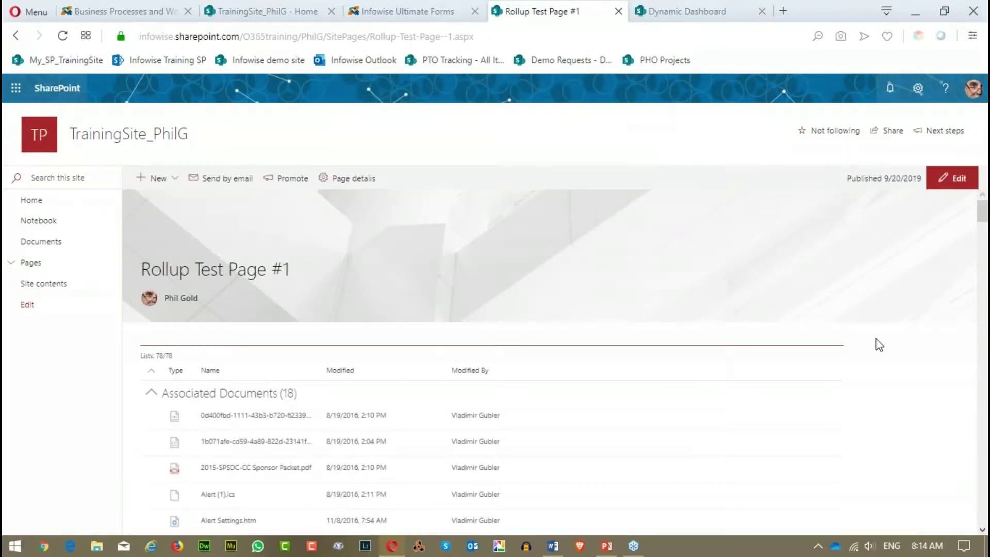
{"action": "scroll", "coordinate": [934, 360], "scroll_direction": "down", "scroll_amount": 2}
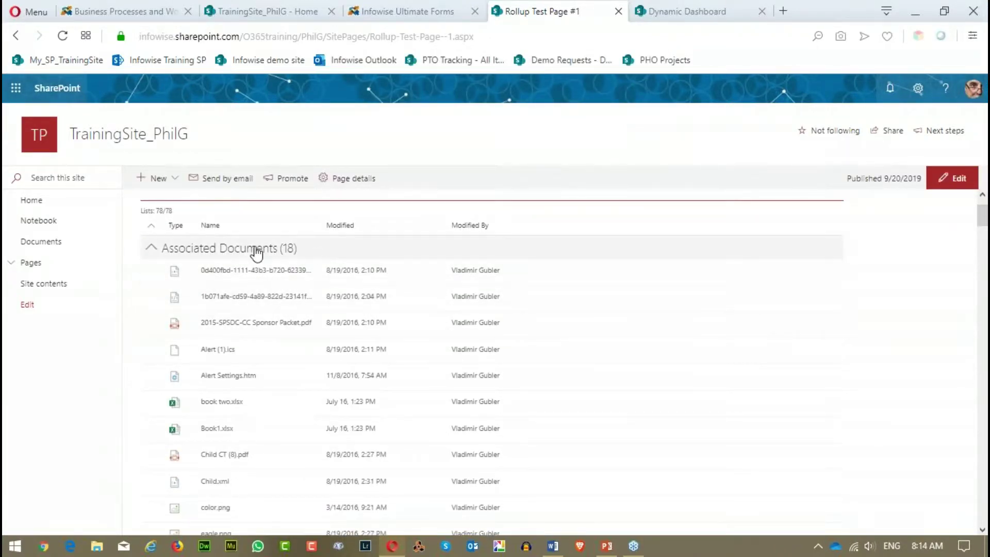
{"action": "scroll", "coordinate": [278, 267], "scroll_direction": "down", "scroll_amount": 8}
{"action": "scroll", "coordinate": [310, 290], "scroll_direction": "down", "scroll_amount": 3}
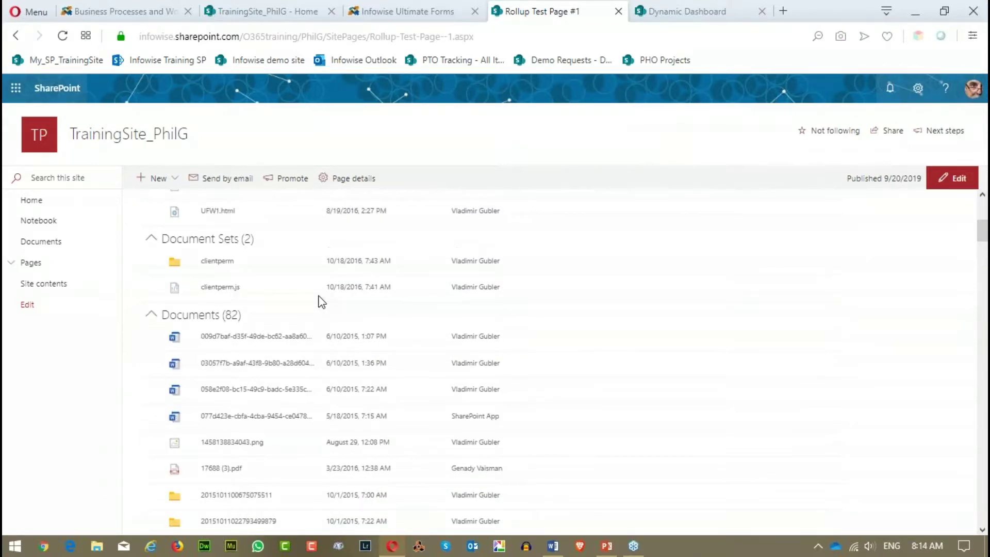
{"action": "scroll", "coordinate": [322, 302], "scroll_direction": "down", "scroll_amount": 4}
{"action": "scroll", "coordinate": [336, 309], "scroll_direction": "up", "scroll_amount": 18}
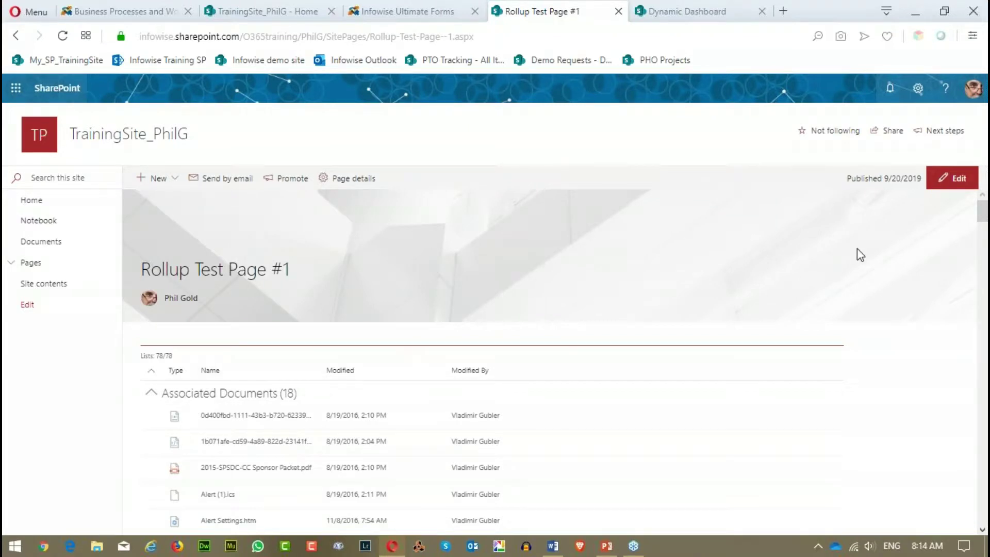
Step: Put the page back into editing and republish it again, dismissing the JSON errors
{"action": "left_click", "coordinate": [953, 178]}
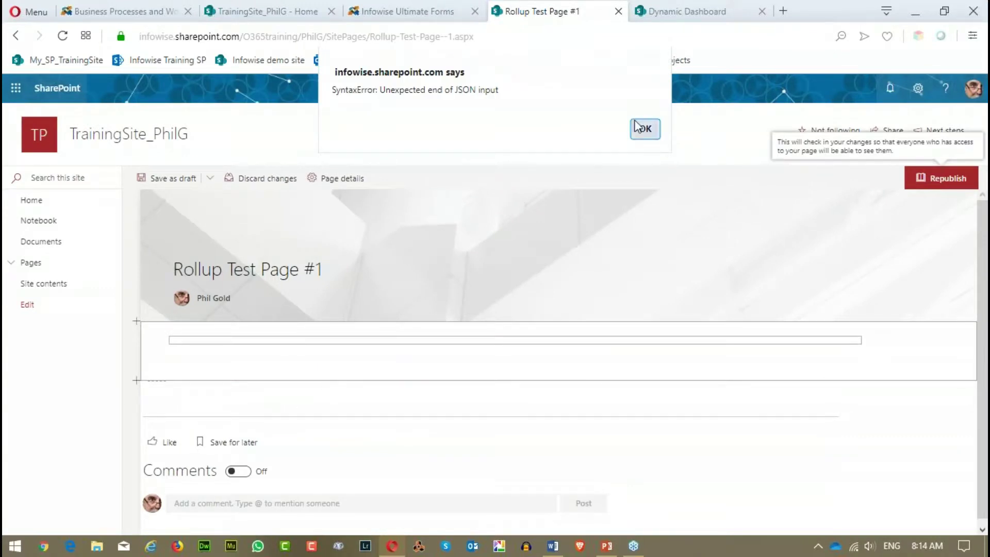
{"action": "left_click", "coordinate": [645, 129]}
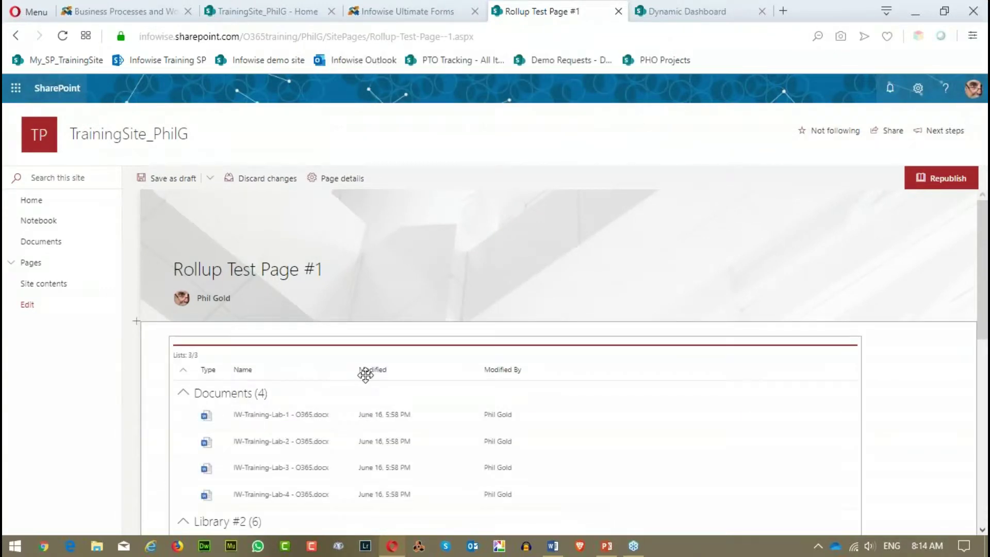
{"action": "scroll", "coordinate": [880, 401], "scroll_direction": "down", "scroll_amount": 5}
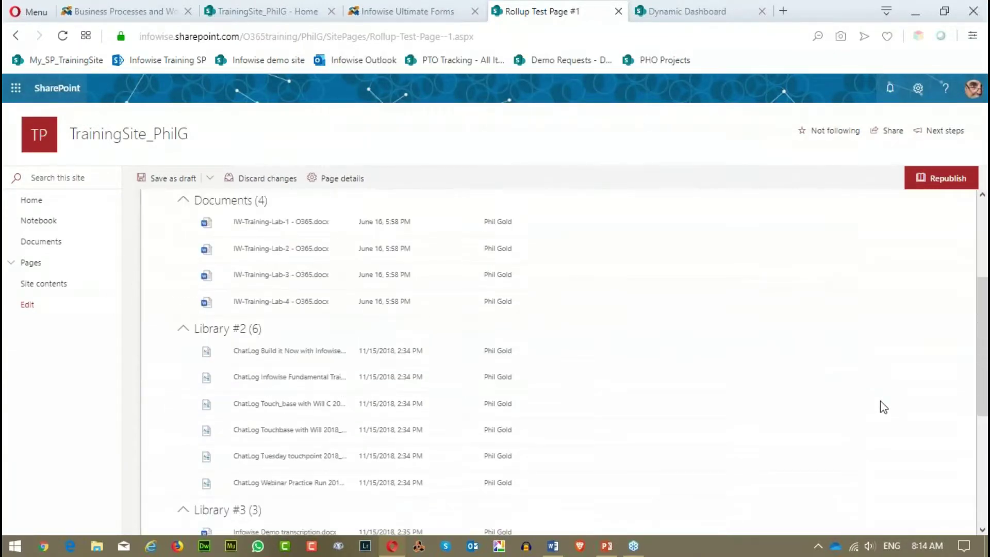
{"action": "scroll", "coordinate": [866, 407], "scroll_direction": "down", "scroll_amount": 3}
{"action": "scroll", "coordinate": [468, 314], "scroll_direction": "up", "scroll_amount": 8}
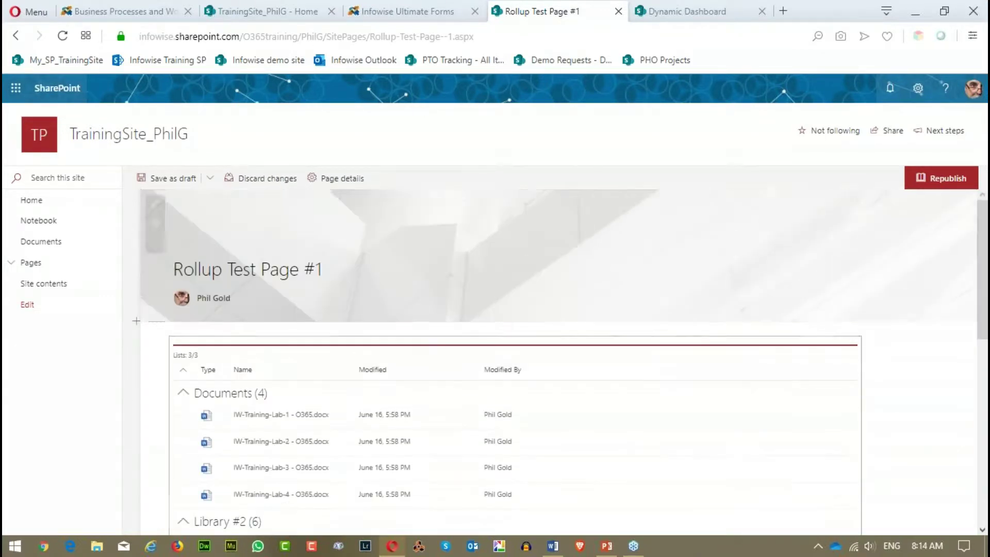
{"action": "left_click", "coordinate": [939, 386]}
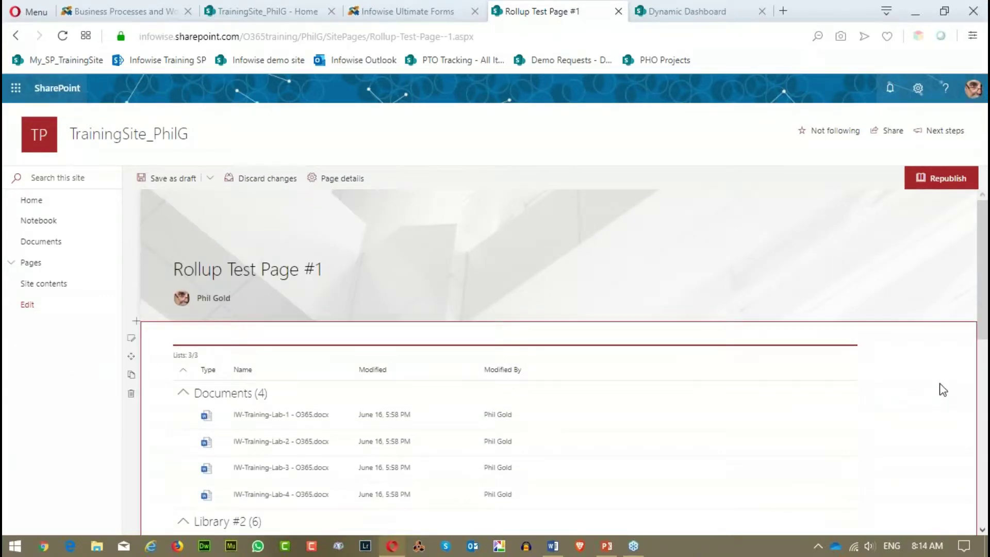
{"action": "scroll", "coordinate": [939, 387], "scroll_direction": "down", "scroll_amount": 3}
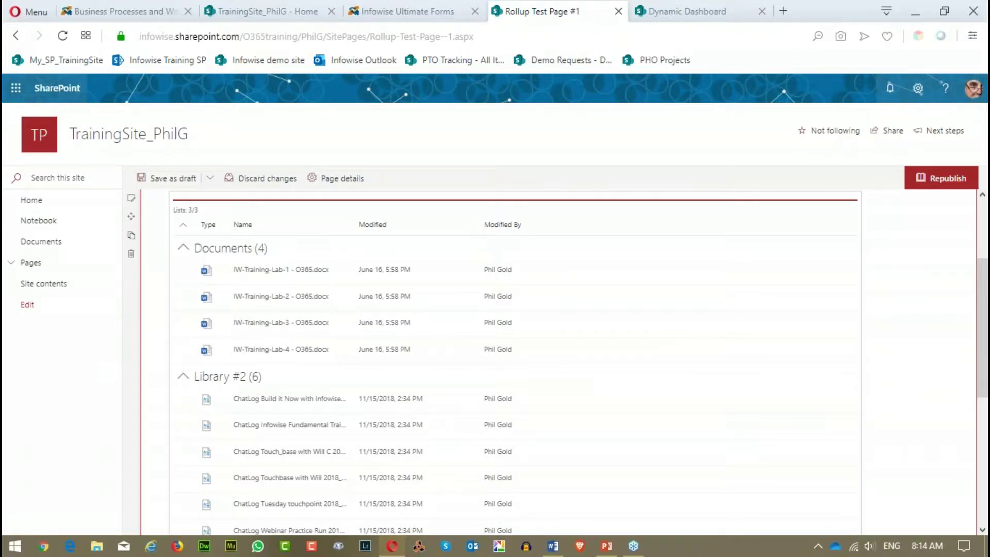
{"action": "left_click", "coordinate": [952, 179]}
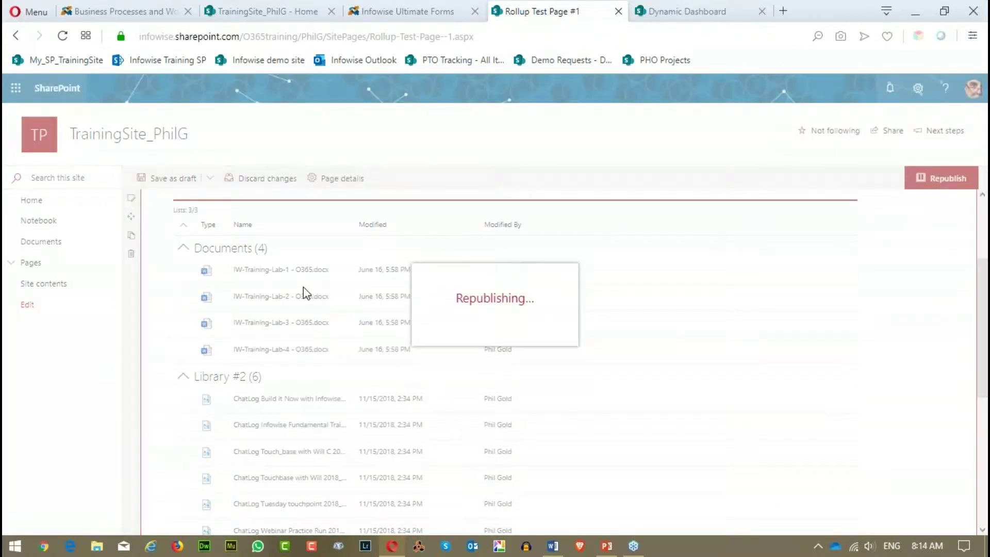
{"action": "left_click", "coordinate": [643, 128]}
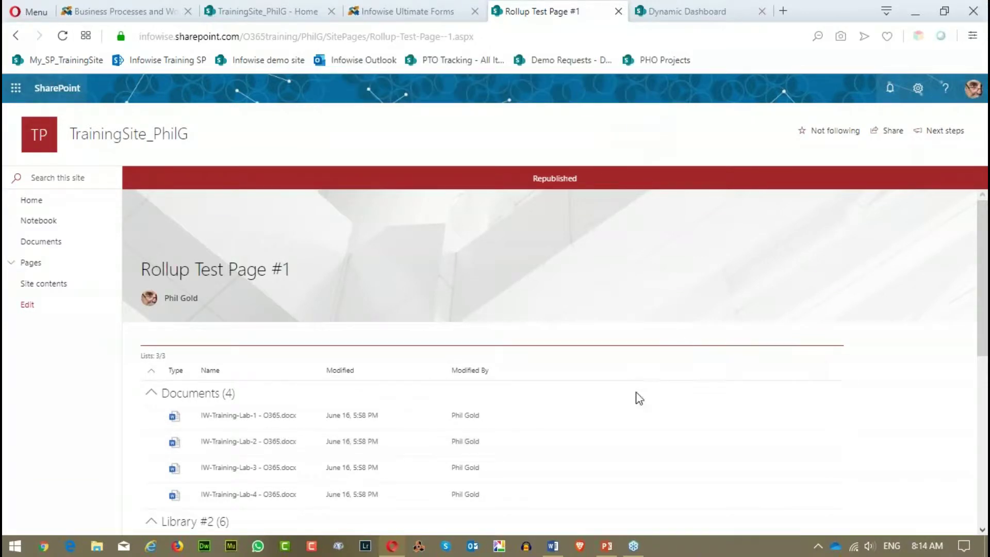
{"action": "scroll", "coordinate": [360, 371], "scroll_direction": "down", "scroll_amount": 3}
Step: Collapse and re-expand the Documents, Library #2 and Library #3 groups in the rollup
{"action": "left_click", "coordinate": [151, 248]}
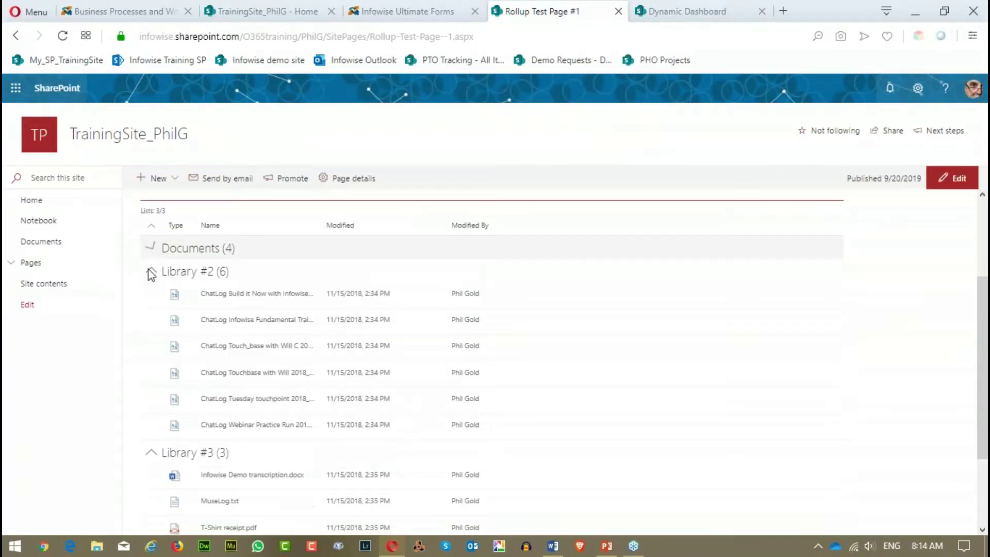
{"action": "left_click", "coordinate": [152, 272]}
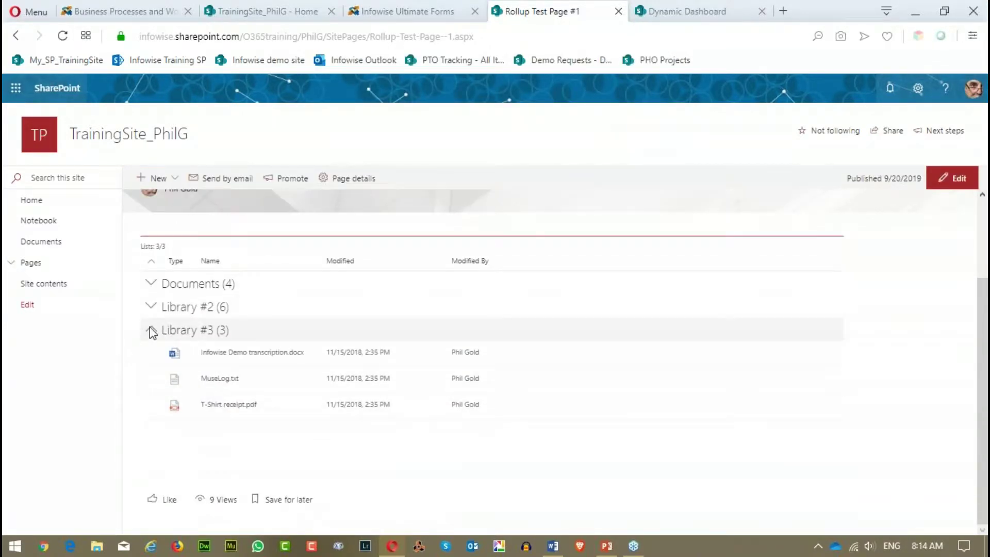
{"action": "left_click", "coordinate": [151, 331]}
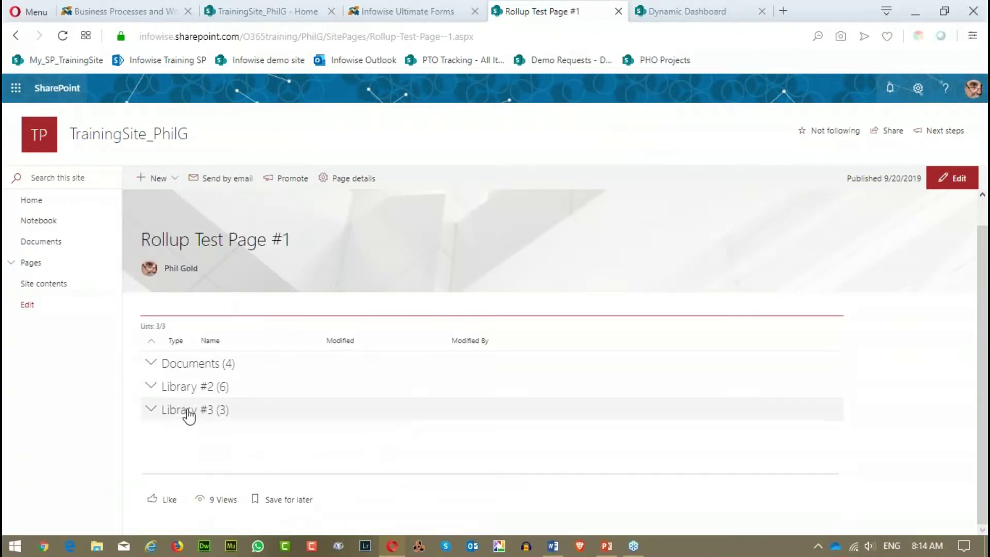
{"action": "left_click", "coordinate": [151, 410]}
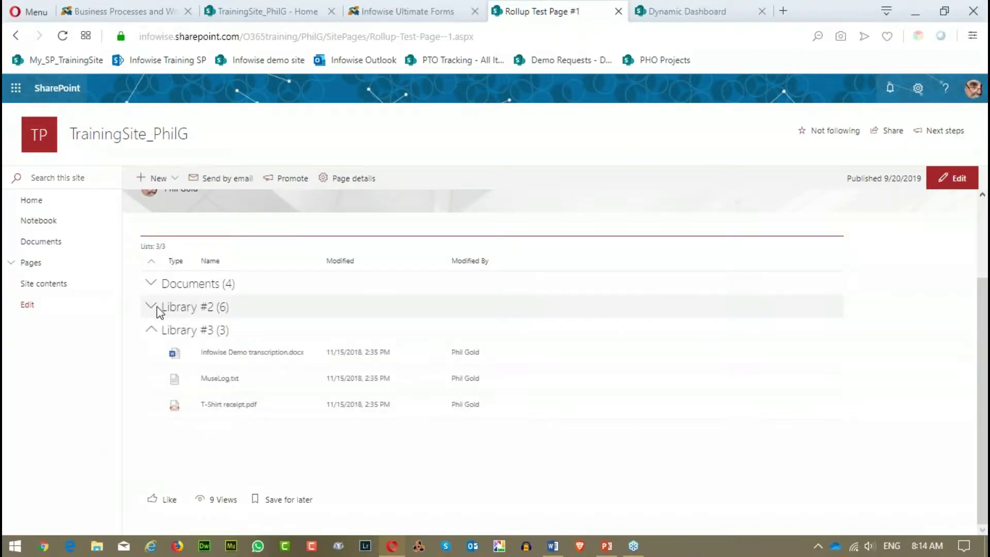
{"action": "left_click", "coordinate": [153, 306]}
{"action": "left_click", "coordinate": [151, 248]}
Step: Scroll through the rollup results, then return to the Infowise Ultimate Forms Rollups page
{"action": "scroll", "coordinate": [217, 299], "scroll_direction": "down", "scroll_amount": 4}
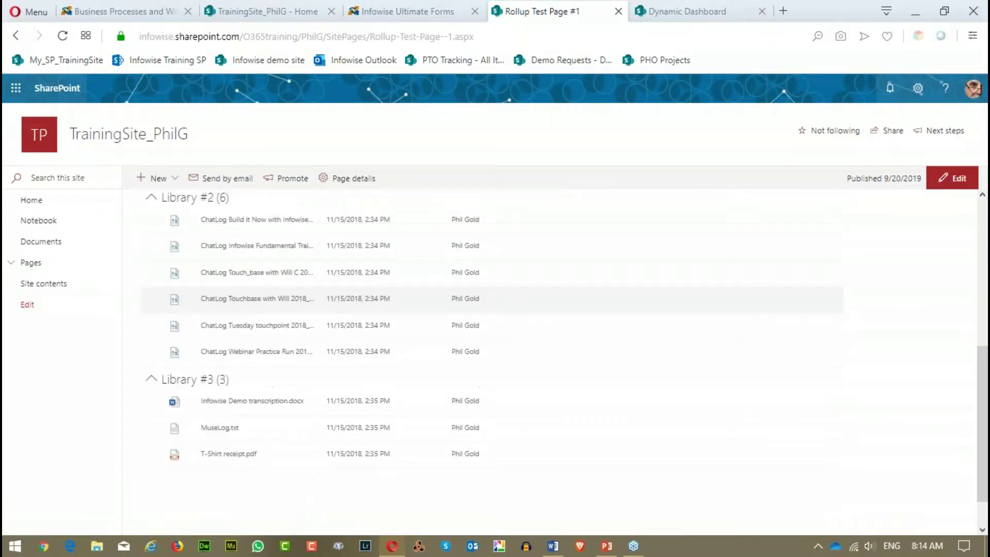
{"action": "scroll", "coordinate": [290, 304], "scroll_direction": "up", "scroll_amount": 4}
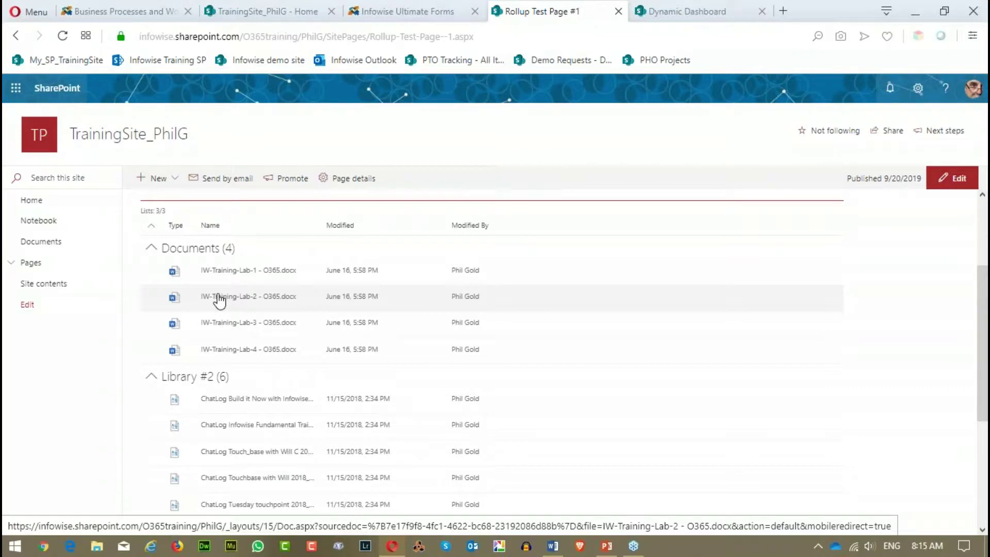
{"action": "scroll", "coordinate": [516, 309], "scroll_direction": "down", "scroll_amount": 3}
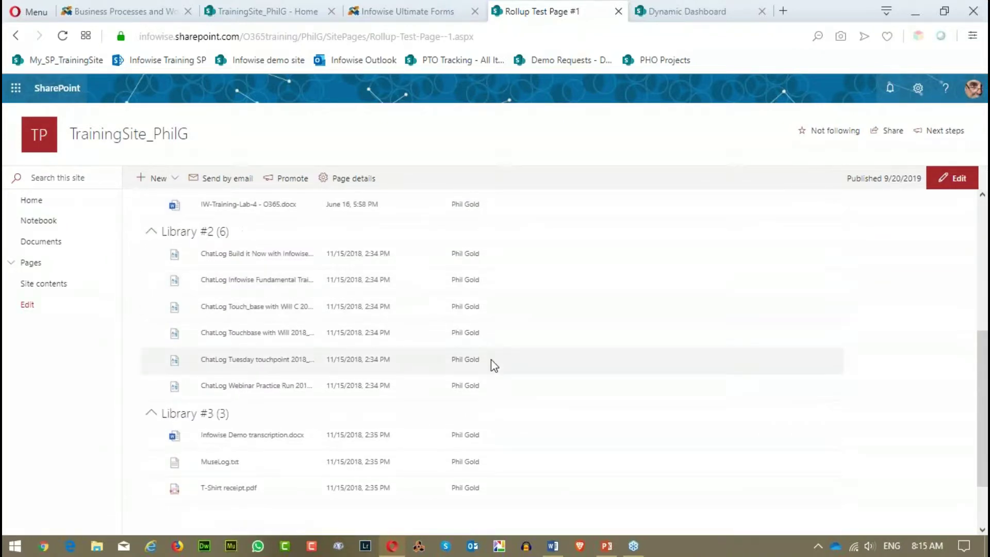
{"action": "scroll", "coordinate": [516, 351], "scroll_direction": "up", "scroll_amount": 1}
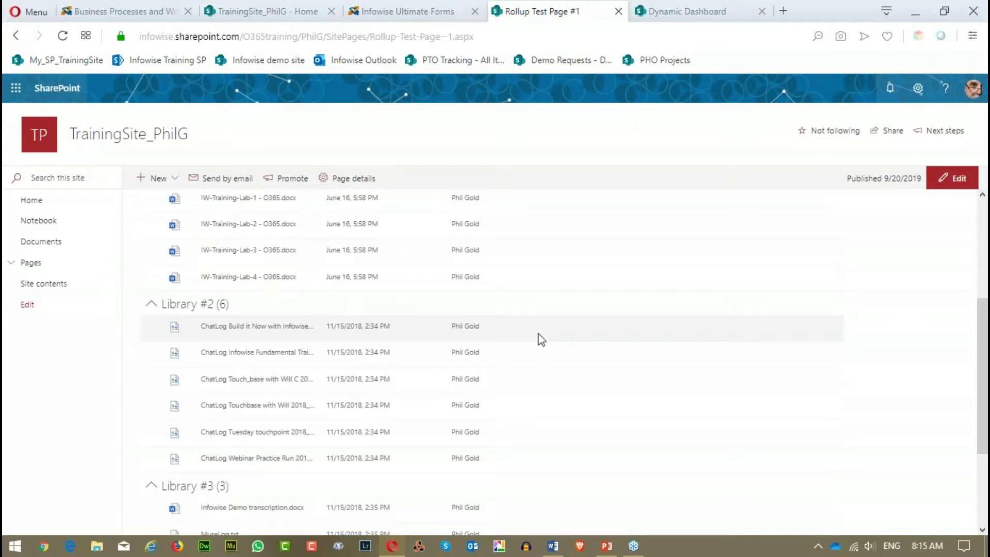
{"action": "scroll", "coordinate": [335, 281], "scroll_direction": "up", "scroll_amount": 3}
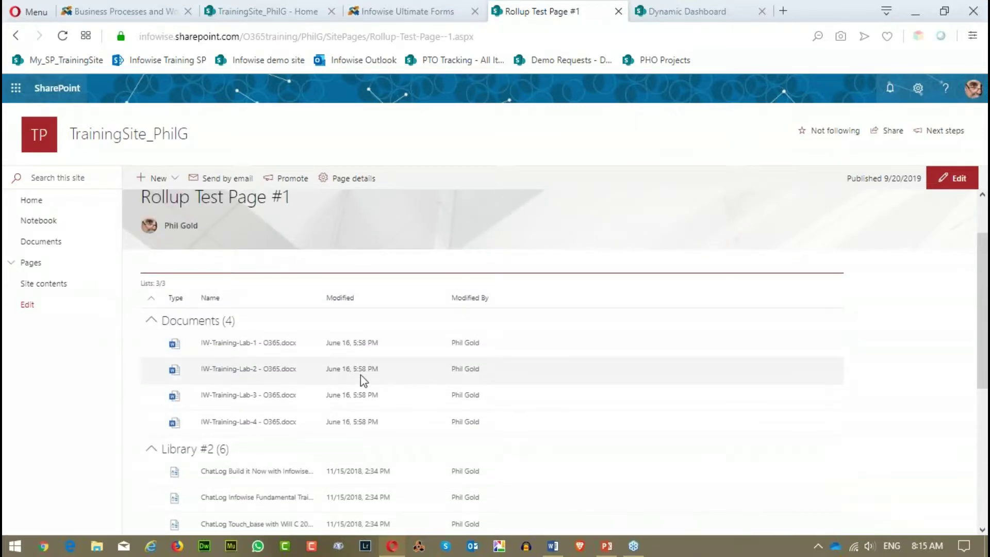
{"action": "scroll", "coordinate": [361, 381], "scroll_direction": "down", "scroll_amount": 3}
{"action": "scroll", "coordinate": [355, 378], "scroll_direction": "down", "scroll_amount": 2}
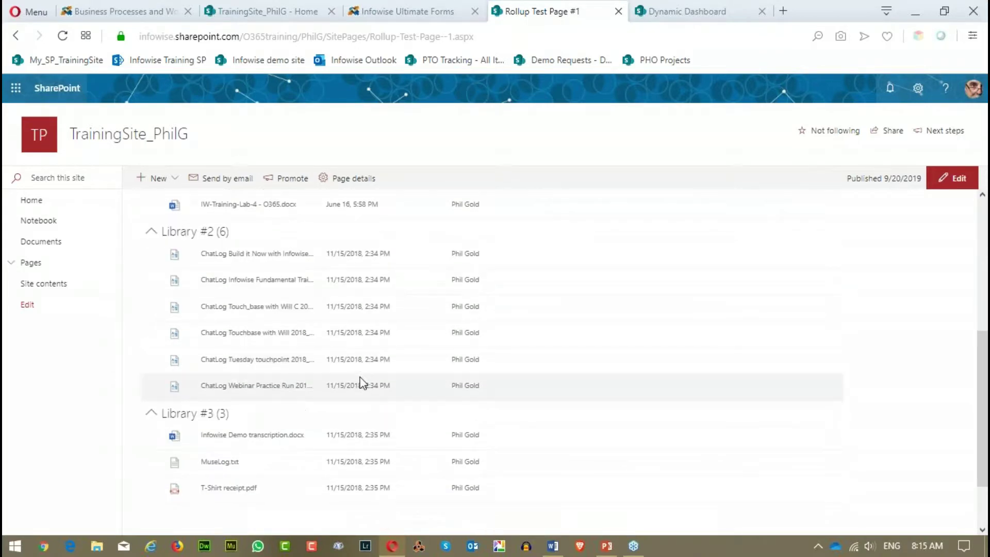
{"action": "scroll", "coordinate": [511, 368], "scroll_direction": "up", "scroll_amount": 5}
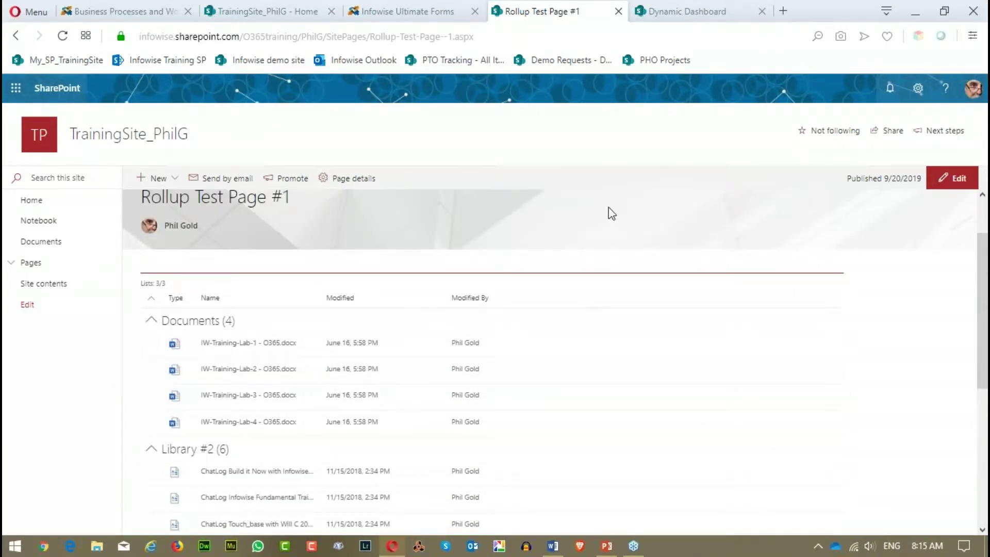
{"action": "left_click", "coordinate": [394, 12]}
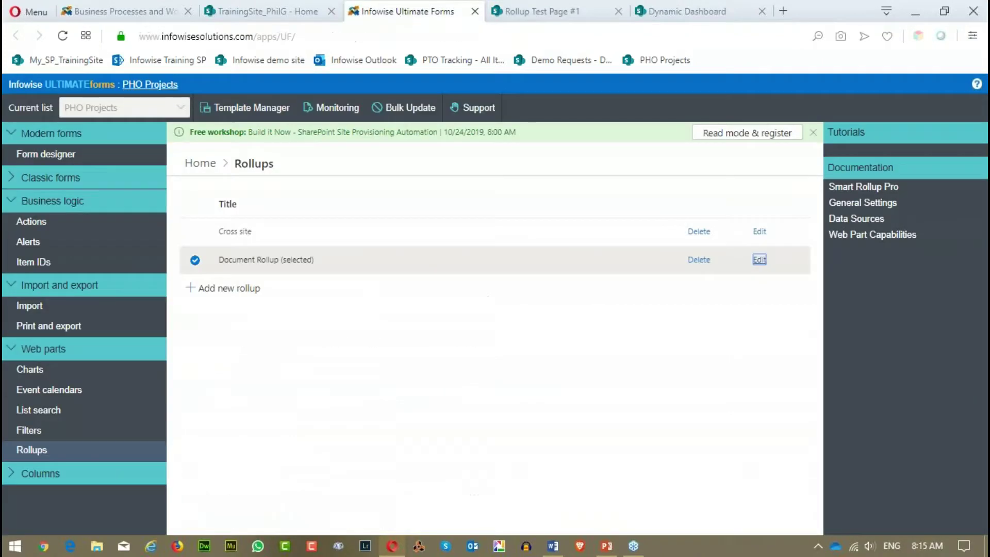
Step: Open the Cross site rollup, review its general settings and Document library base type, then cancel
{"action": "left_click", "coordinate": [230, 230]}
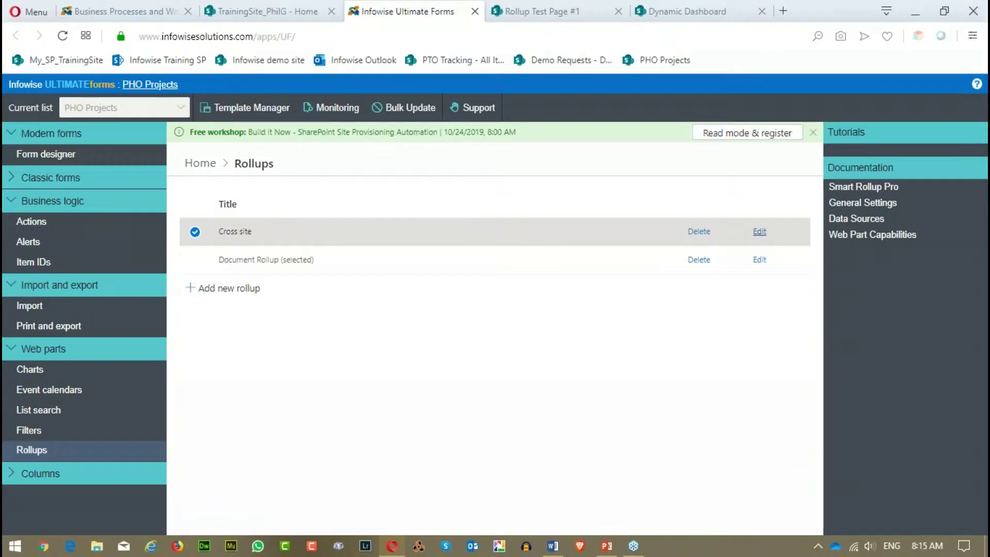
{"action": "left_click", "coordinate": [760, 231]}
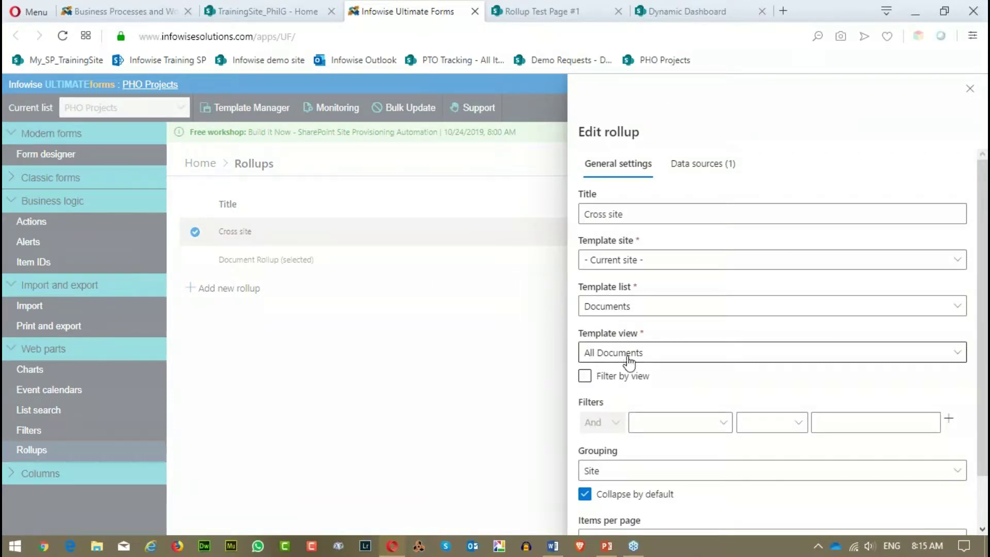
{"action": "scroll", "coordinate": [666, 350], "scroll_direction": "down", "scroll_amount": 2}
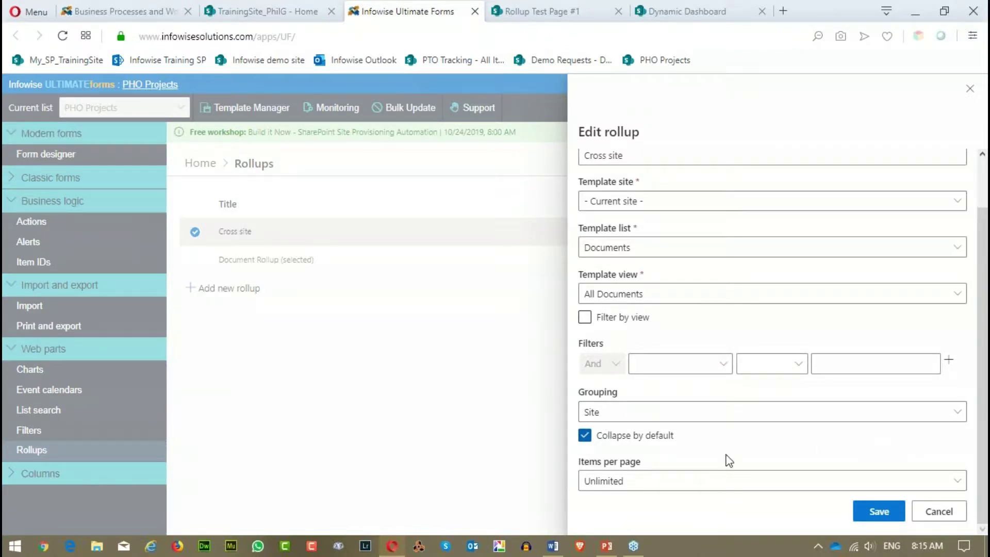
{"action": "scroll", "coordinate": [892, 390], "scroll_direction": "up", "scroll_amount": 1}
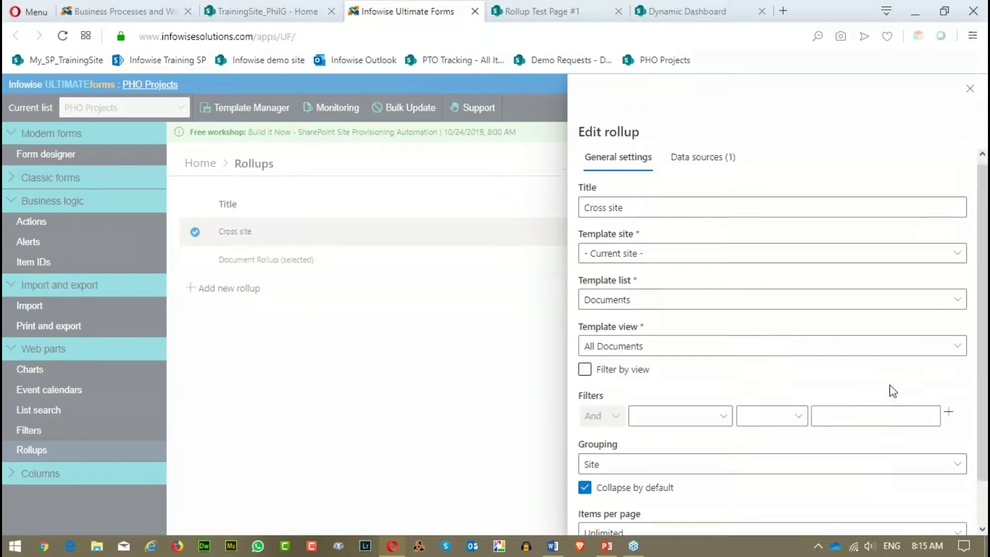
{"action": "left_click", "coordinate": [698, 163]}
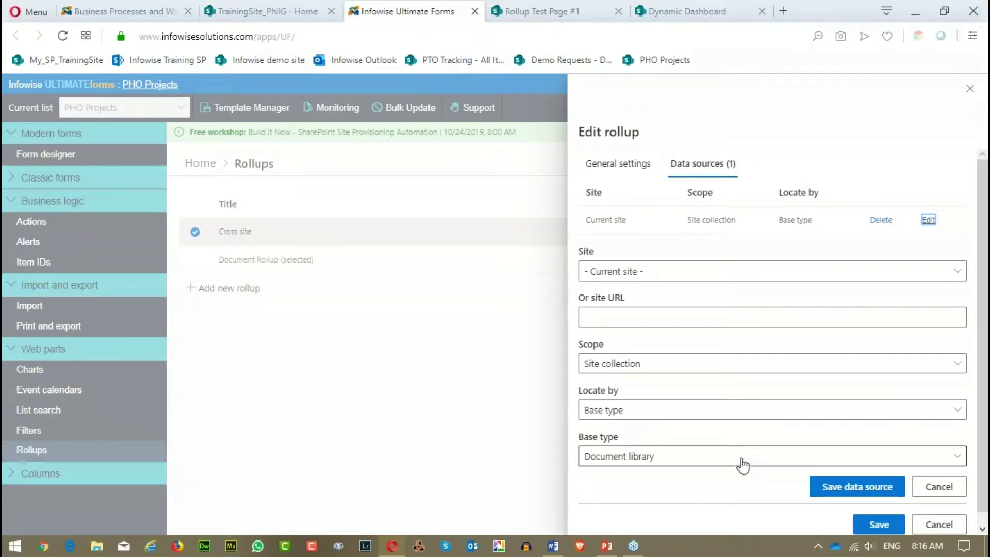
{"action": "left_click", "coordinate": [954, 457]}
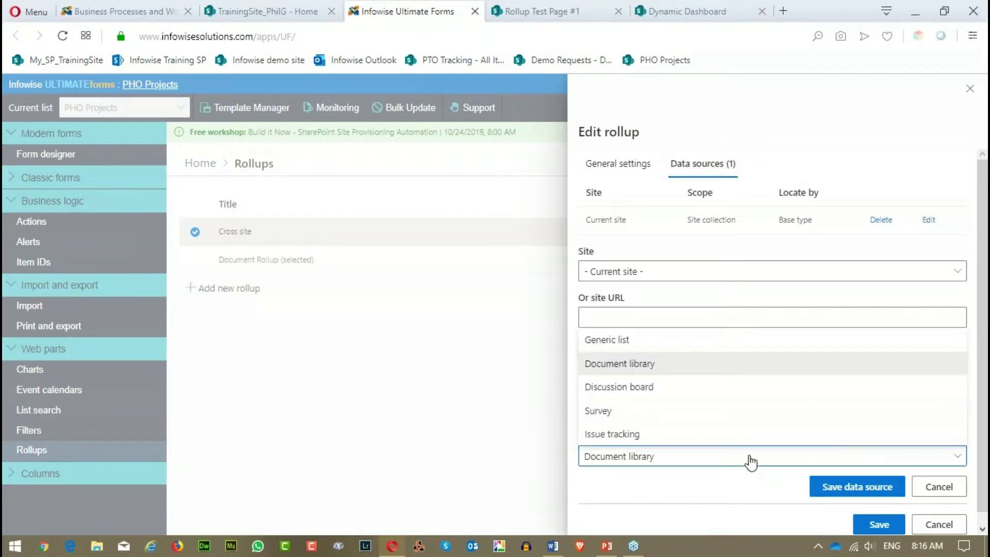
{"action": "left_click", "coordinate": [677, 366]}
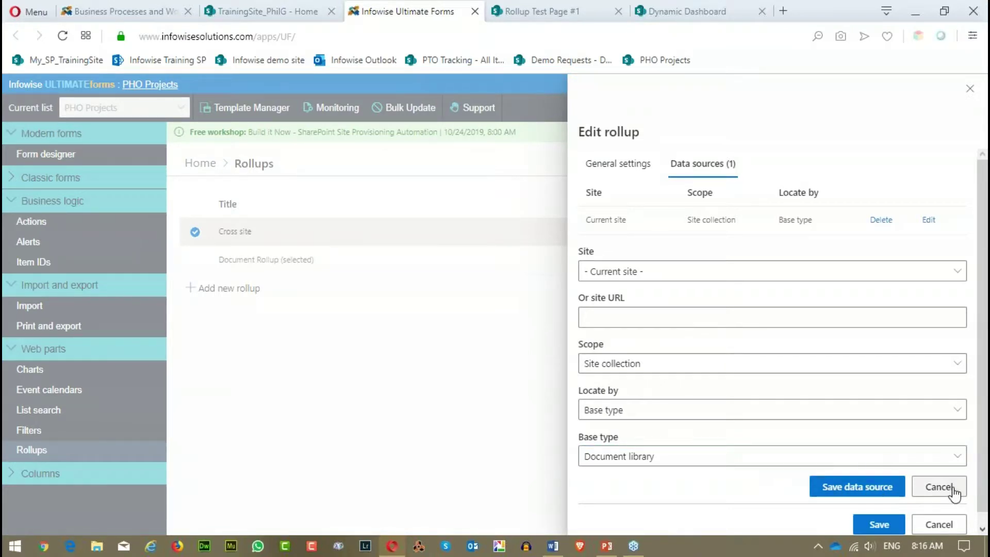
{"action": "left_click", "coordinate": [939, 525]}
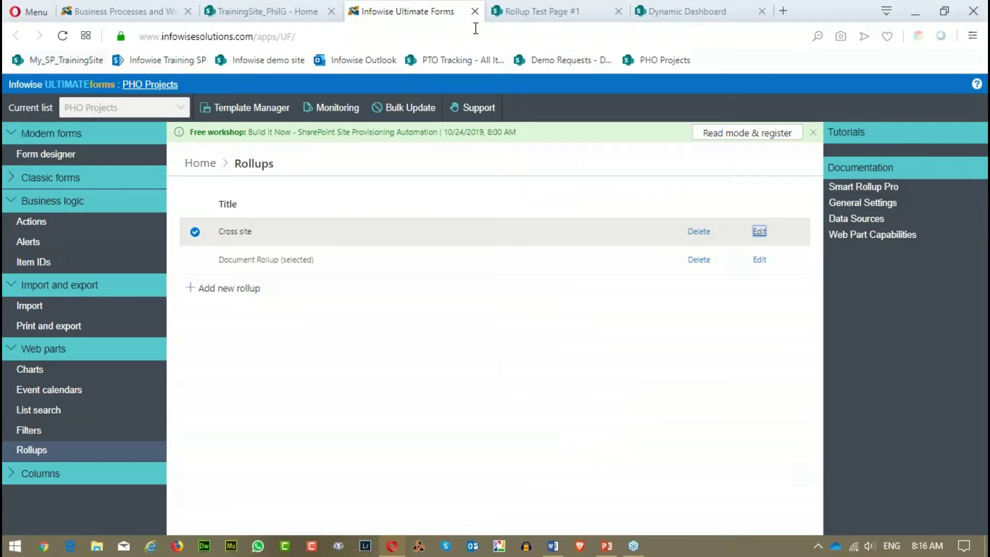
Step: Return to Rollup Test Page #1 and put it into edit mode
{"action": "left_click", "coordinate": [575, 13]}
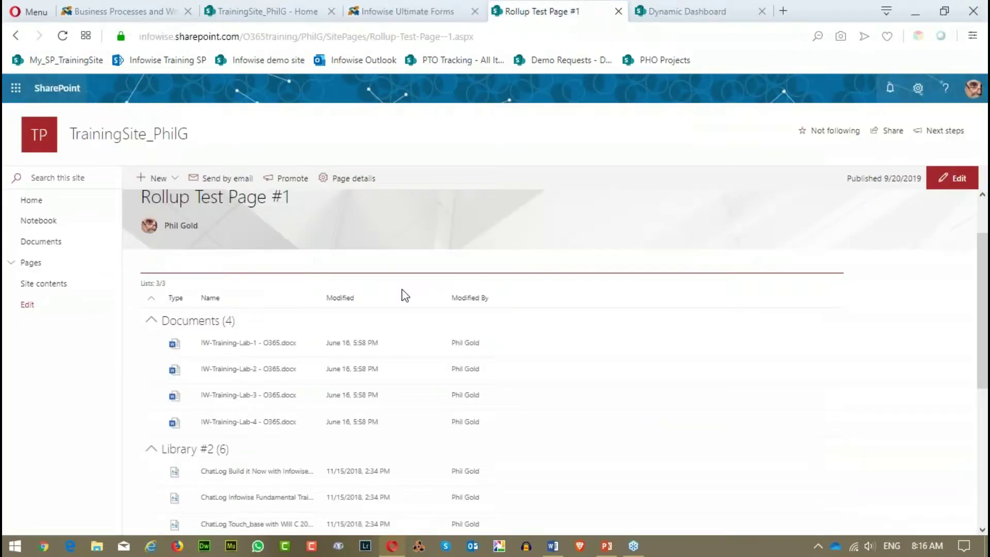
{"action": "scroll", "coordinate": [349, 292], "scroll_direction": "down", "scroll_amount": 5}
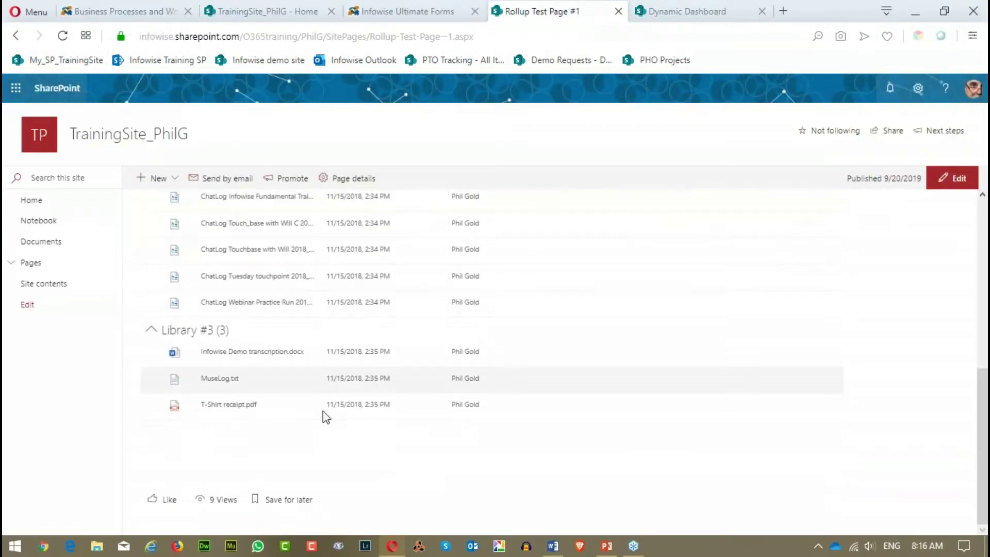
{"action": "scroll", "coordinate": [436, 283], "scroll_direction": "up", "scroll_amount": 5}
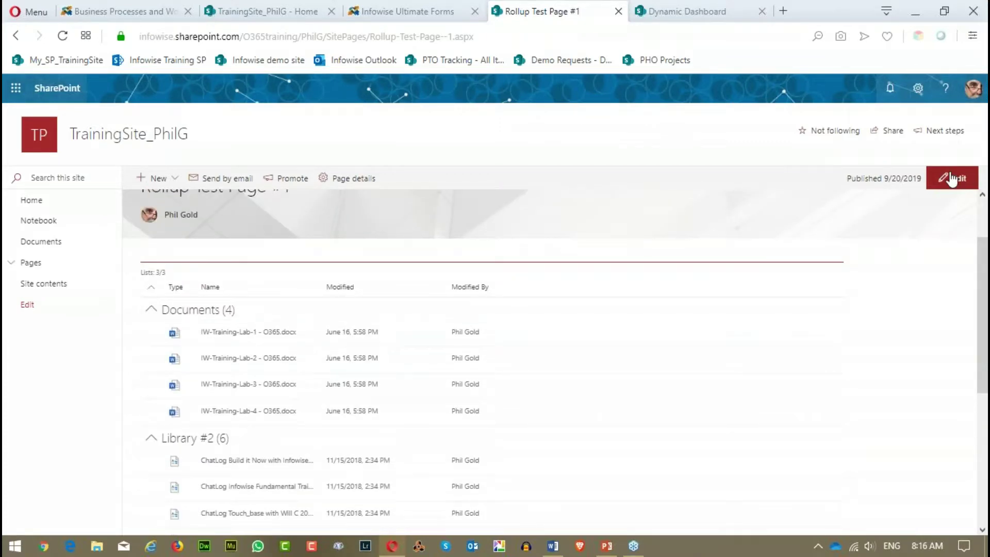
{"action": "left_click", "coordinate": [952, 180]}
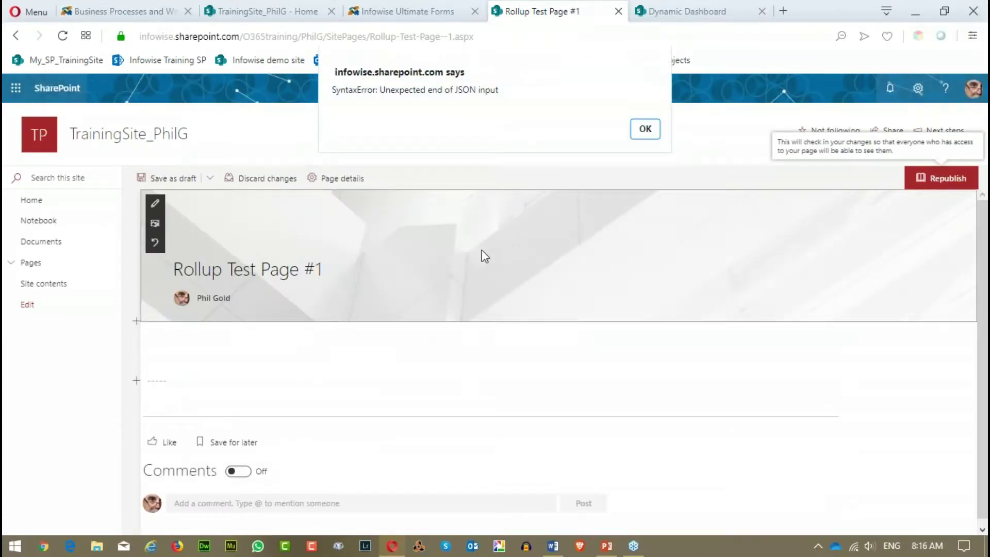
{"action": "left_click", "coordinate": [651, 130]}
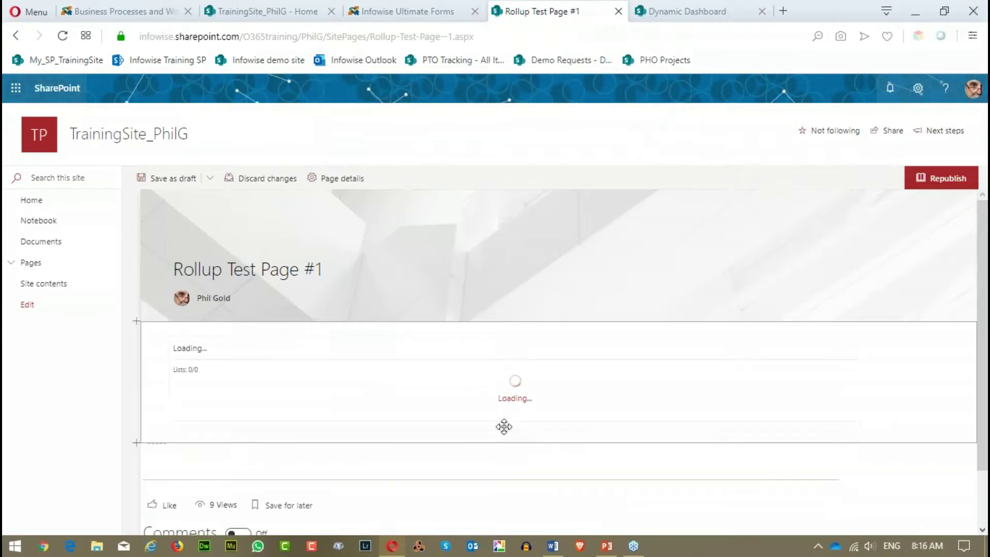
{"action": "scroll", "coordinate": [524, 416], "scroll_direction": "down", "scroll_amount": 8}
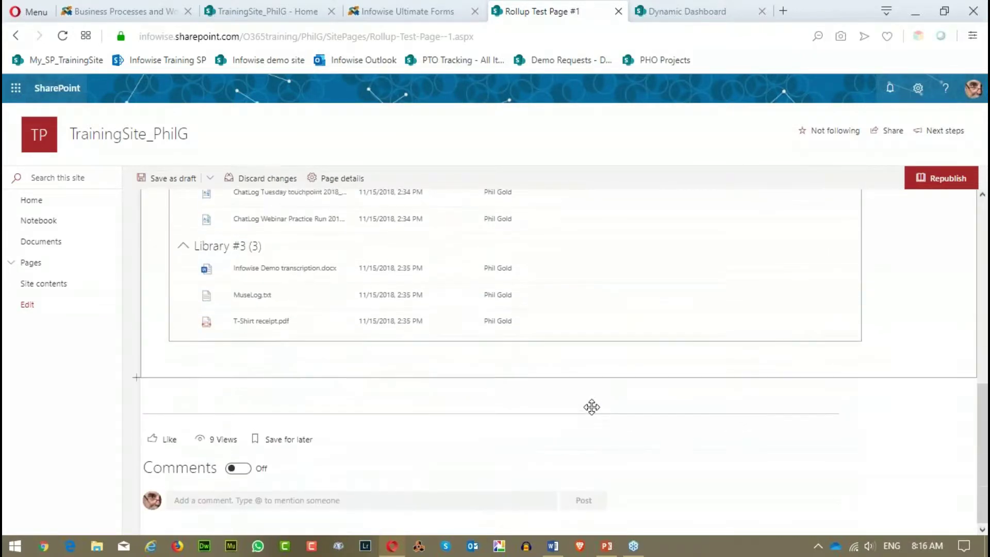
{"action": "scroll", "coordinate": [592, 407], "scroll_direction": "up", "scroll_amount": 10}
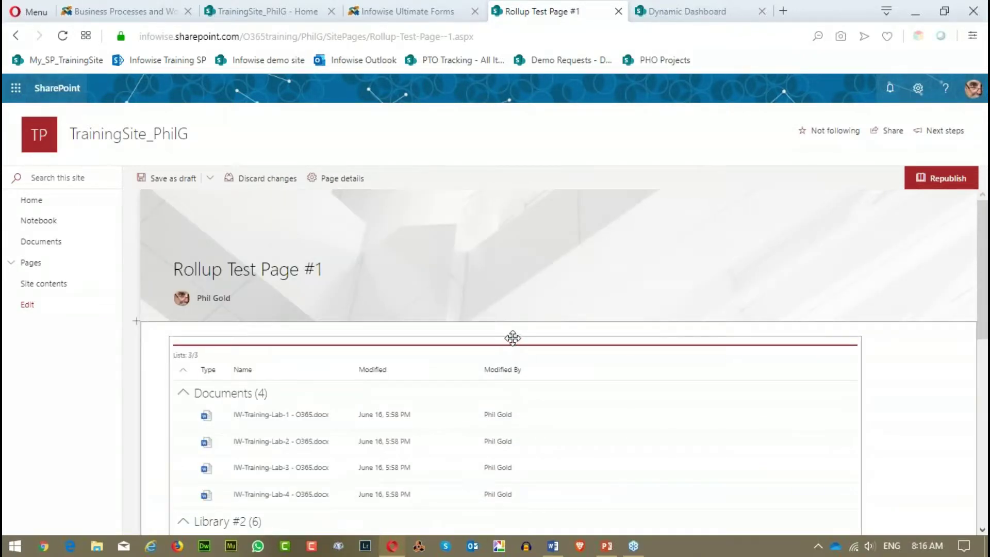
Step: Add an Infowise Rollup web part with the Cross site profile and republish the page
{"action": "left_click", "coordinate": [516, 328]}
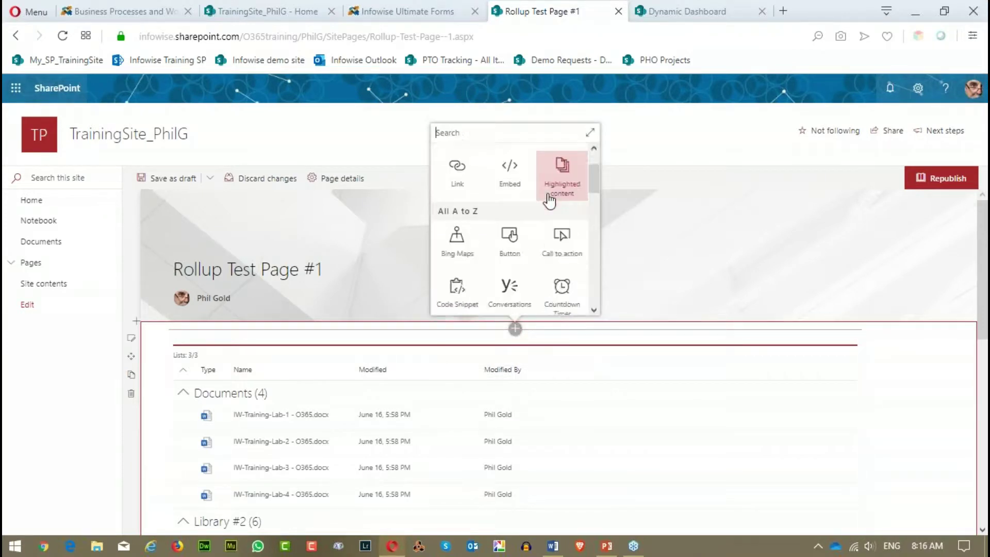
{"action": "scroll", "coordinate": [562, 207], "scroll_direction": "down", "scroll_amount": 8}
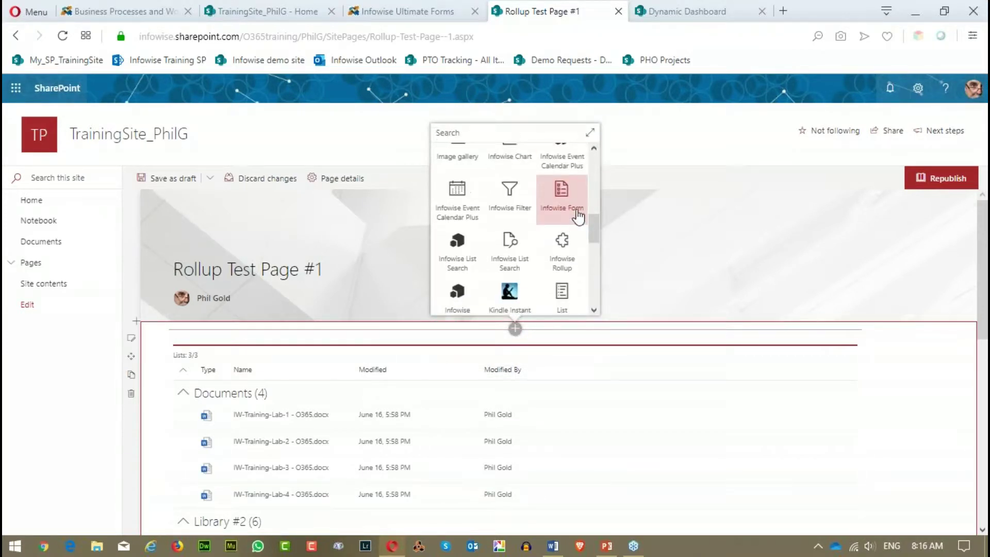
{"action": "left_click", "coordinate": [563, 247]}
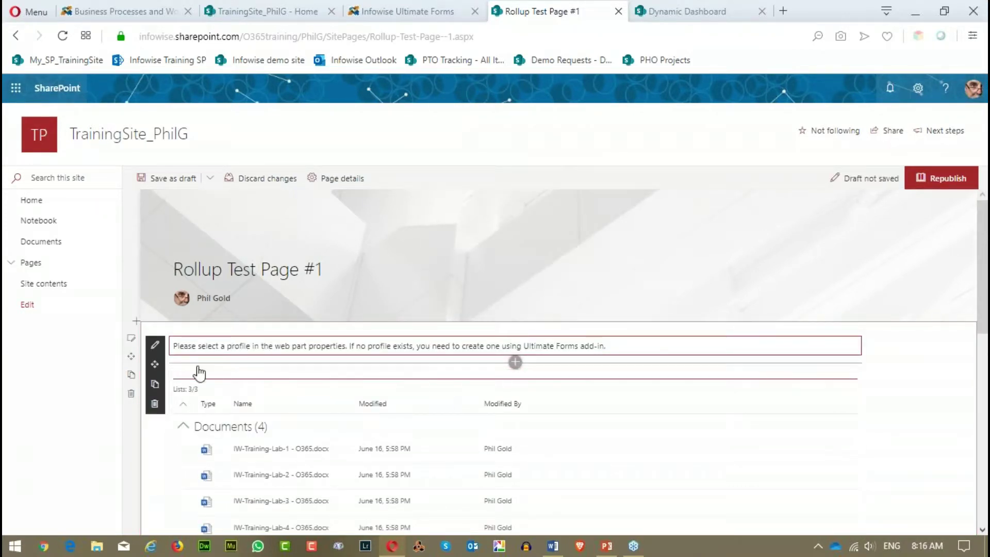
{"action": "left_click", "coordinate": [155, 344]}
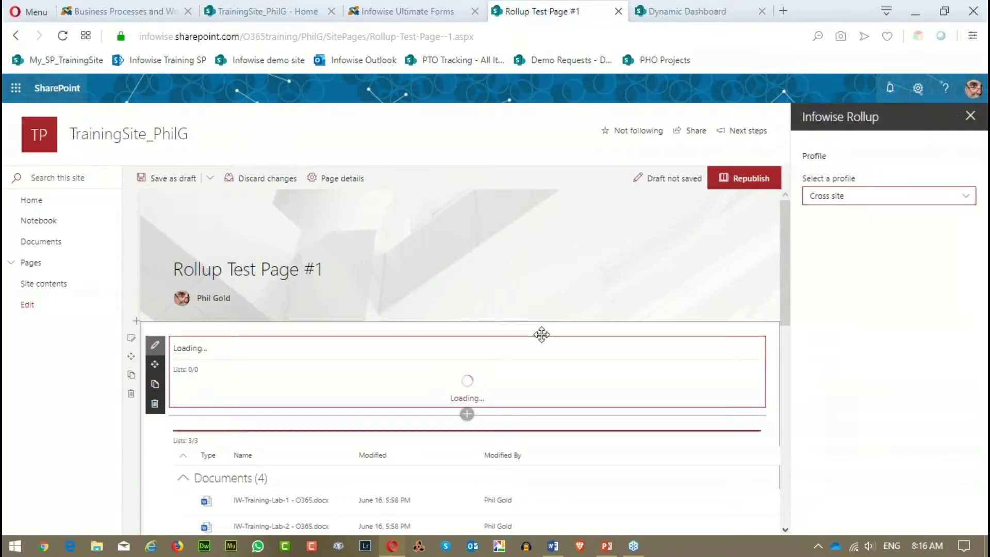
{"action": "left_click", "coordinate": [875, 204]}
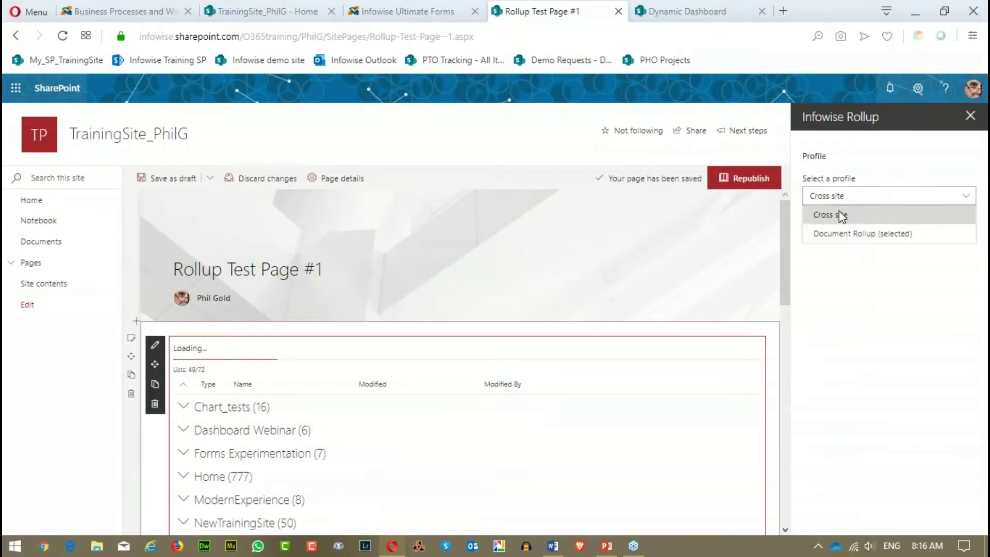
{"action": "left_click", "coordinate": [841, 215]}
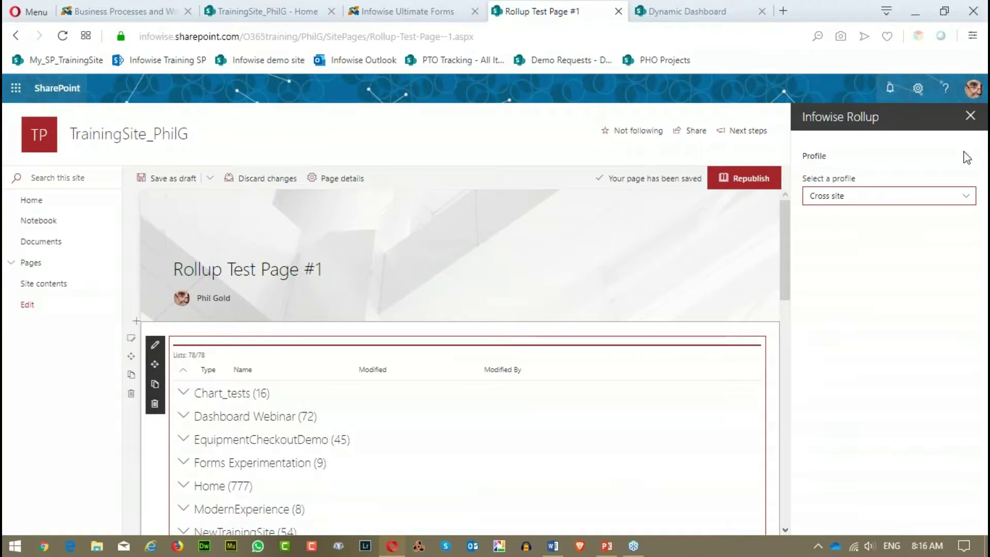
{"action": "left_click", "coordinate": [970, 118]}
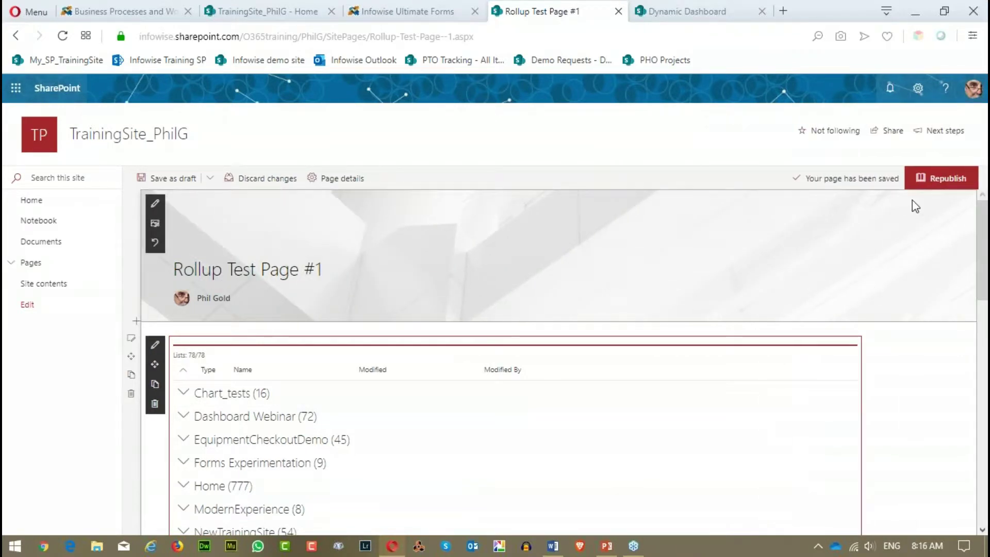
{"action": "left_click", "coordinate": [948, 178]}
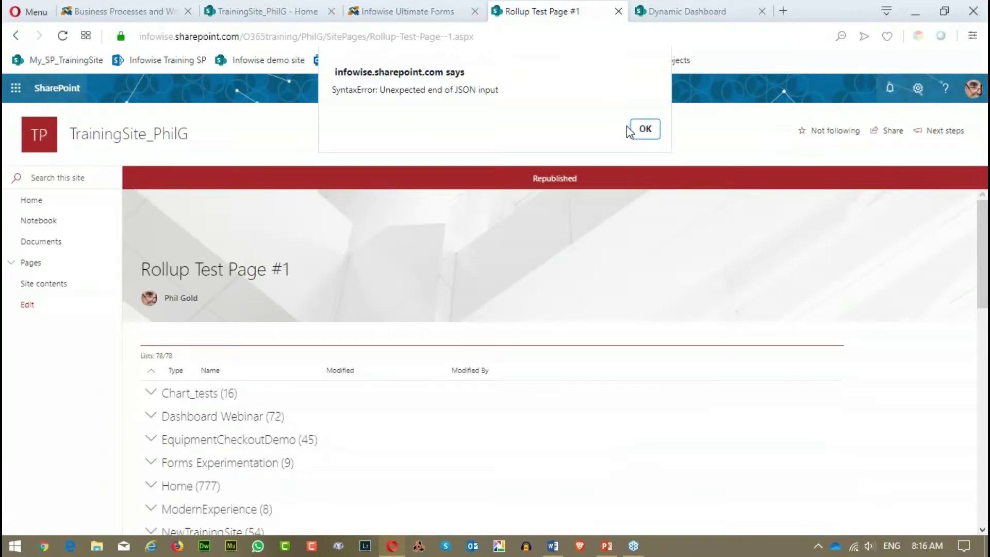
{"action": "left_click", "coordinate": [644, 129]}
Step: Expand the PTO Tracking group in the cross-site rollup to browse its files, then return to Infowise Rollups
{"action": "scroll", "coordinate": [325, 345], "scroll_direction": "down", "scroll_amount": 2}
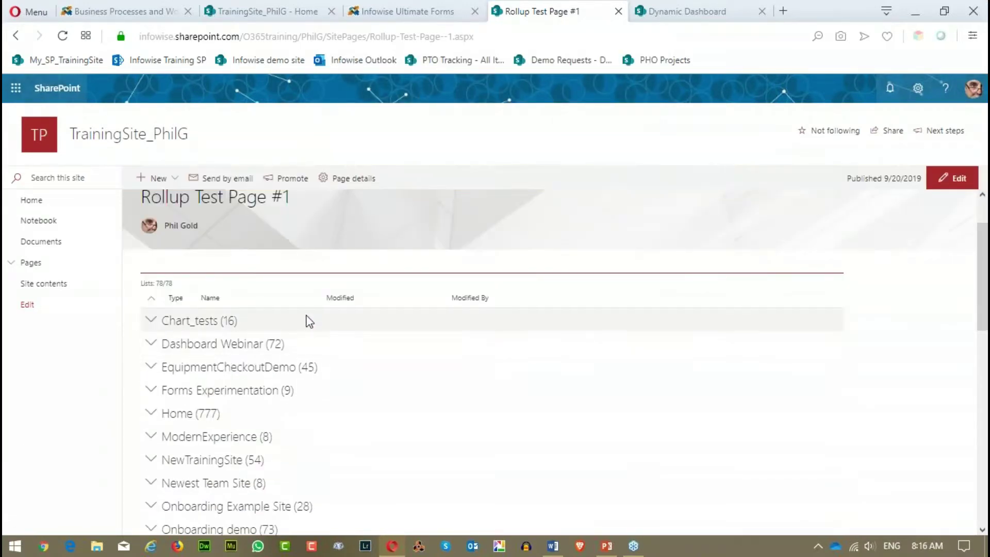
{"action": "scroll", "coordinate": [240, 325], "scroll_direction": "down", "scroll_amount": 2}
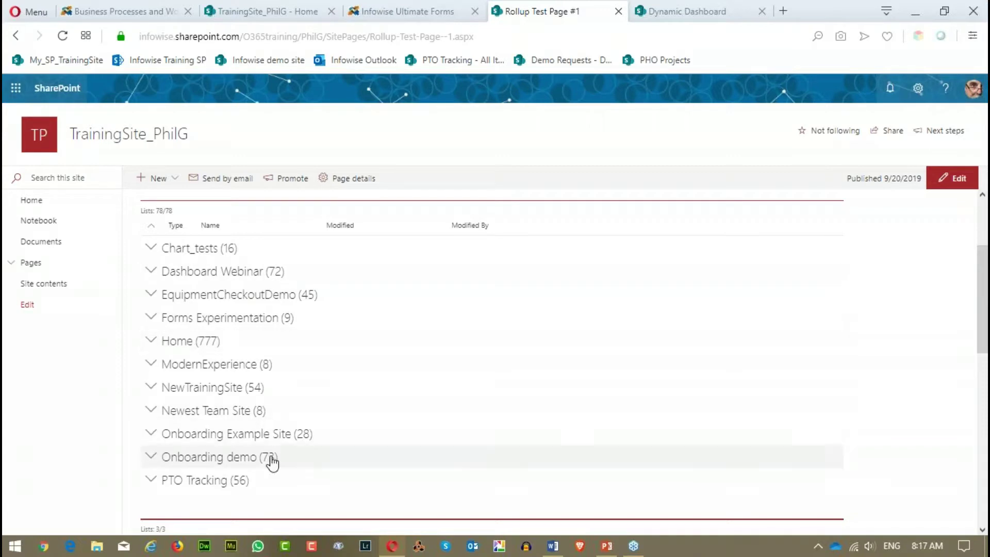
{"action": "left_click", "coordinate": [151, 482]}
{"action": "scroll", "coordinate": [469, 433], "scroll_direction": "down", "scroll_amount": 5}
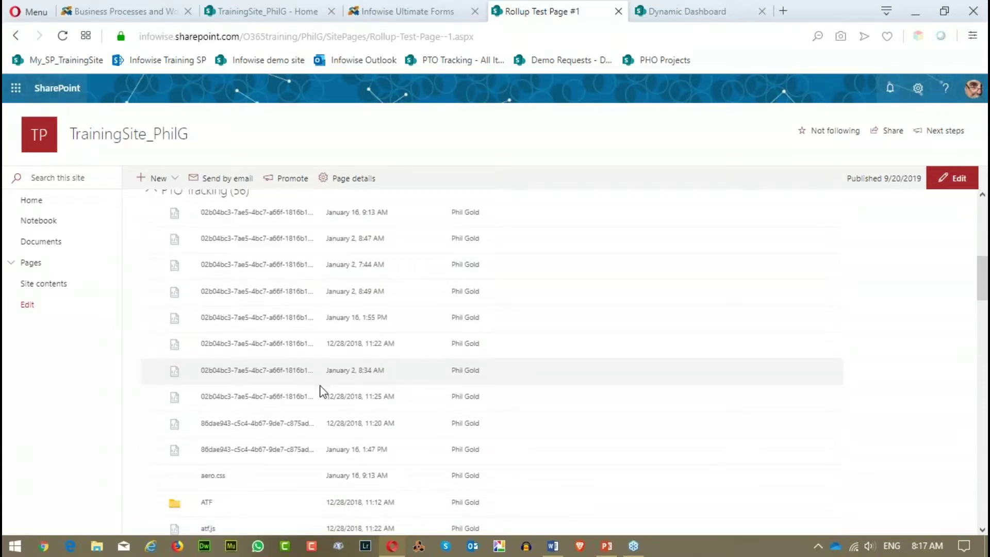
{"action": "scroll", "coordinate": [239, 412], "scroll_direction": "down", "scroll_amount": 10}
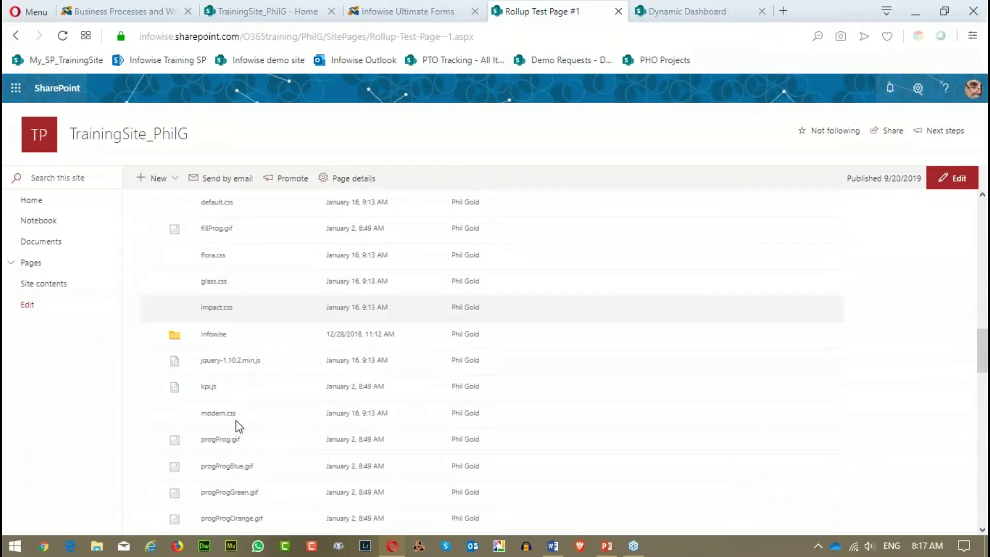
{"action": "scroll", "coordinate": [239, 426], "scroll_direction": "down", "scroll_amount": 4}
{"action": "scroll", "coordinate": [227, 407], "scroll_direction": "up", "scroll_amount": 20}
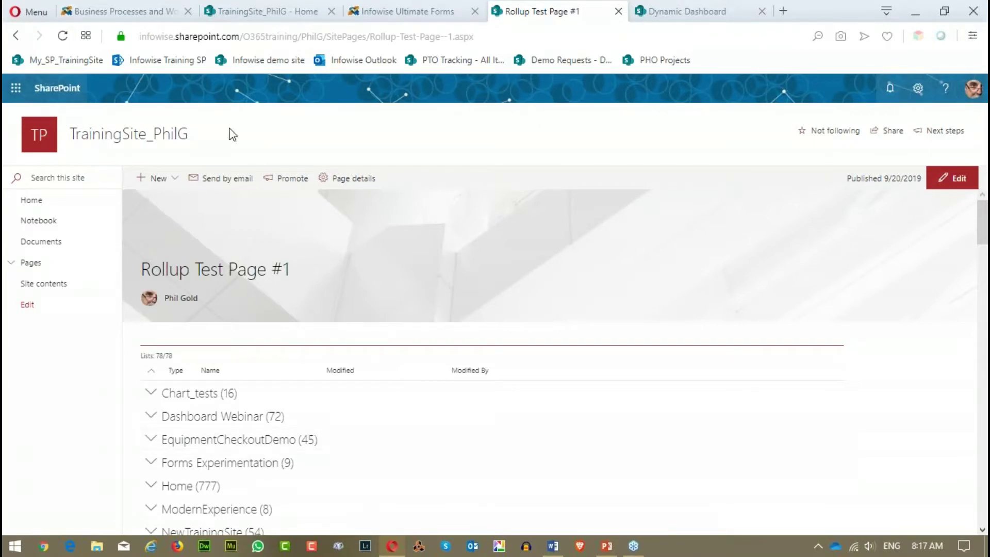
{"action": "left_click", "coordinate": [388, 13]}
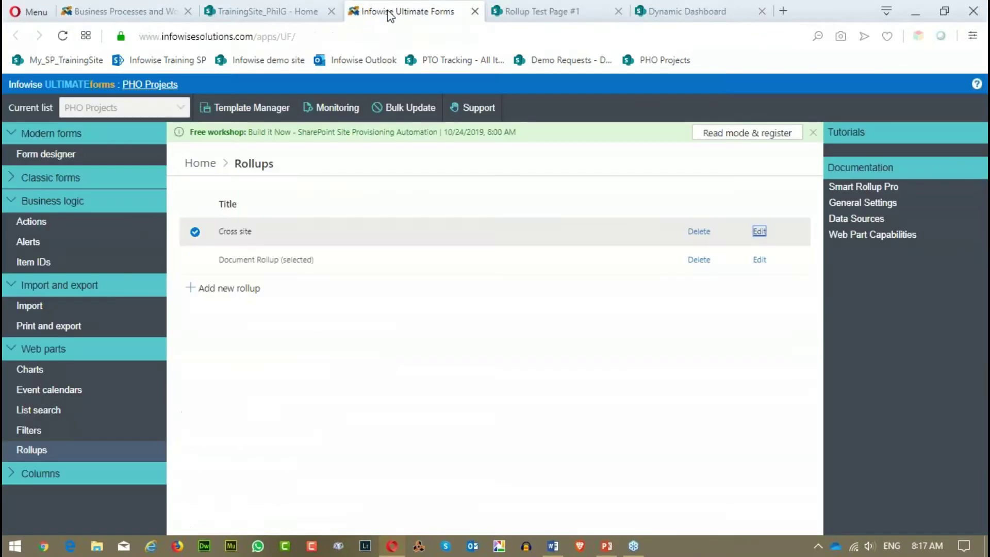
Step: Open the Cross site rollup editor and start a filter on the Created column
{"action": "left_click", "coordinate": [760, 232]}
{"action": "left_click", "coordinate": [698, 165]}
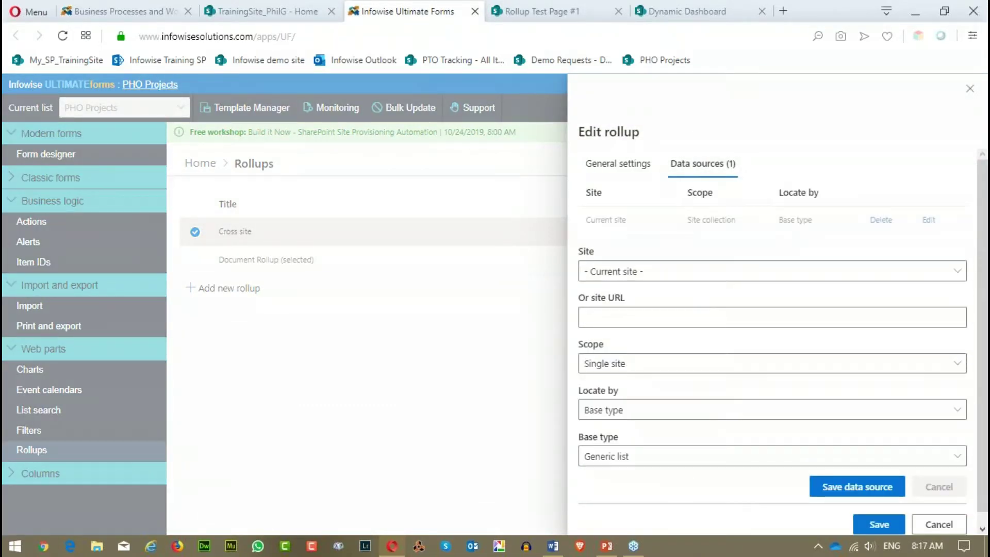
{"action": "left_click", "coordinate": [618, 178]}
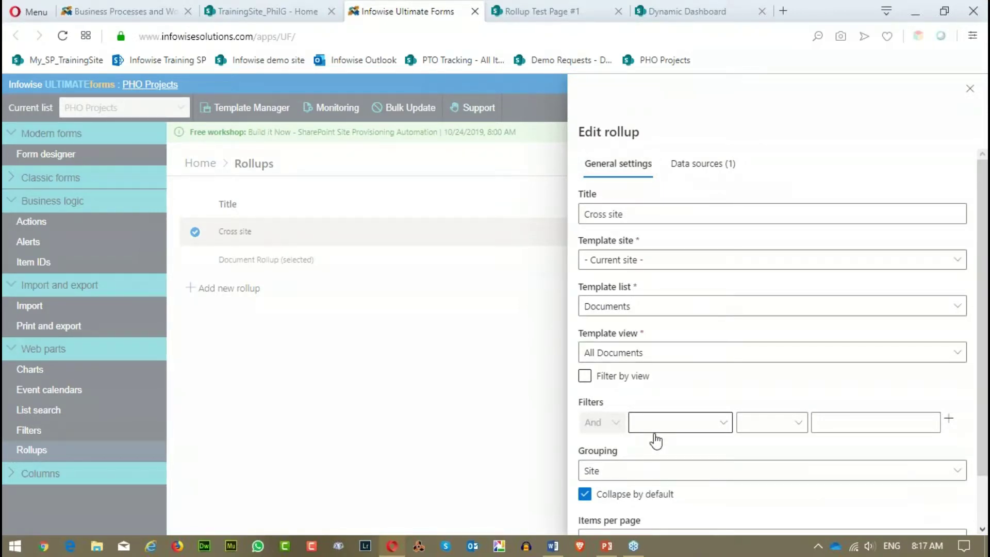
{"action": "left_click", "coordinate": [726, 424]}
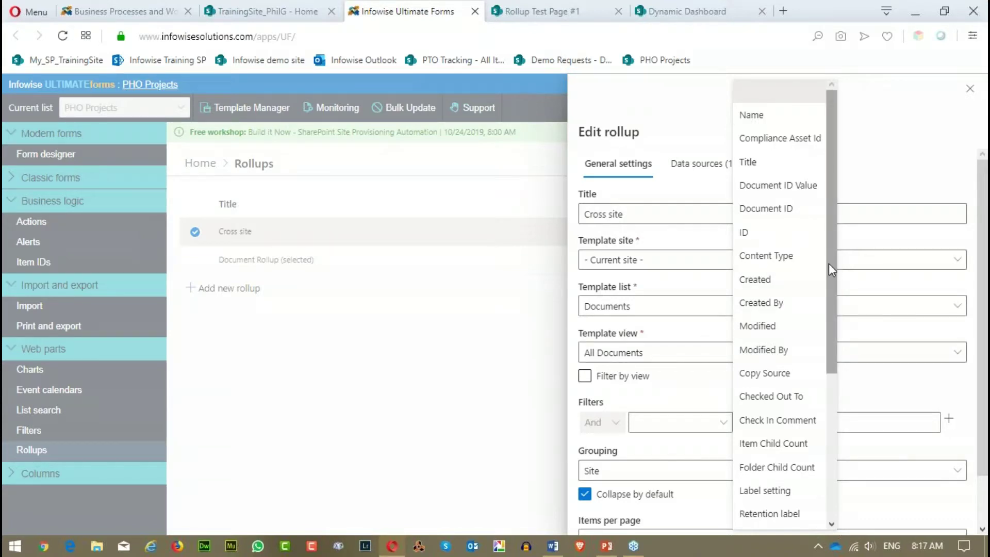
{"action": "left_click", "coordinate": [756, 280]}
{"action": "left_click", "coordinate": [821, 420]}
{"action": "left_click", "coordinate": [833, 426]}
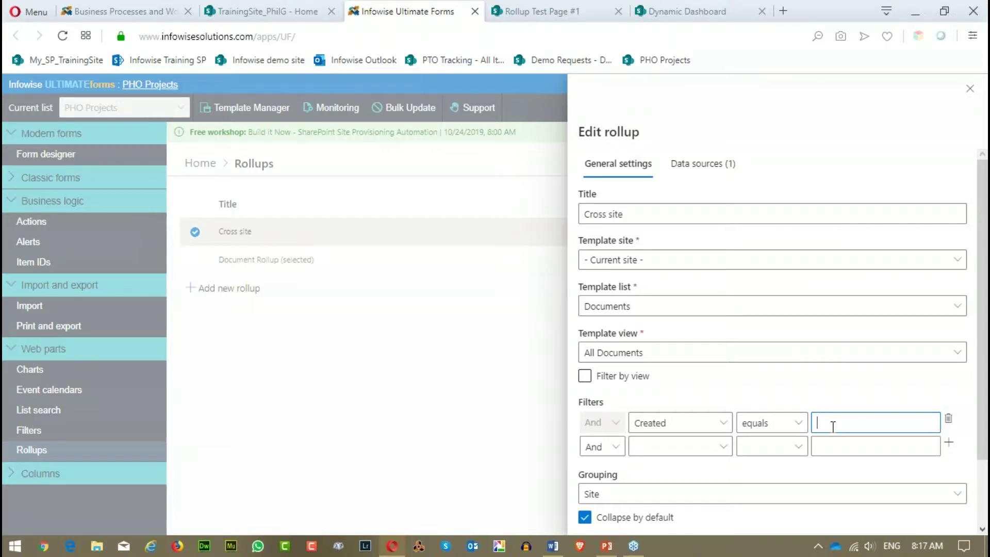
Step: Change the filter to Version equals 3 and save the rollup
{"action": "left_click", "coordinate": [724, 423]}
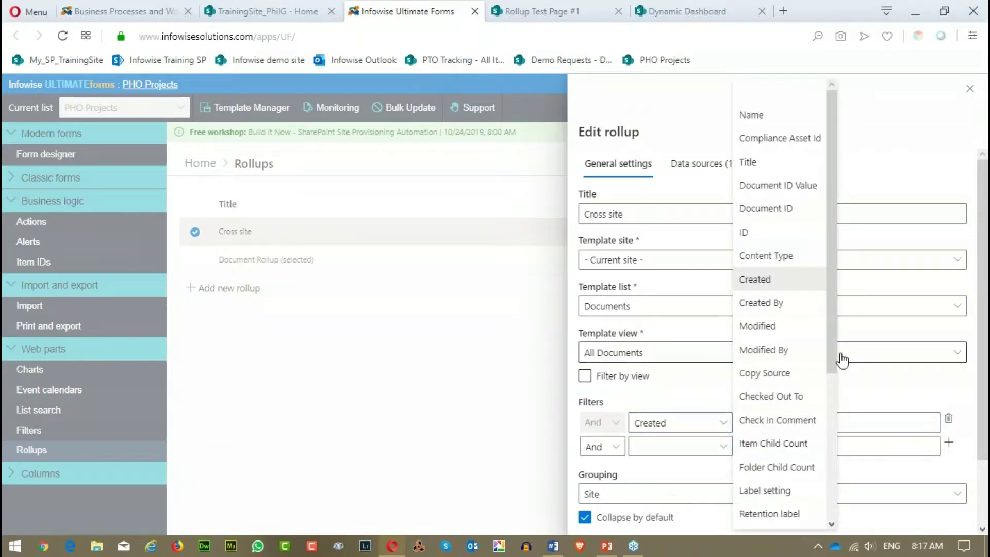
{"action": "left_click_drag", "start_coordinate": [833, 354], "coordinate": [816, 503]}
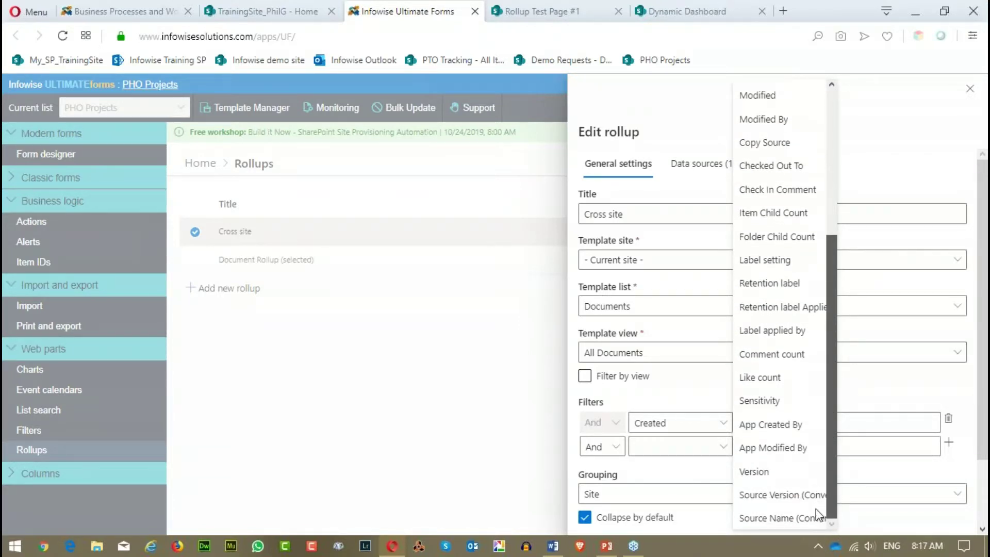
{"action": "left_click", "coordinate": [756, 473]}
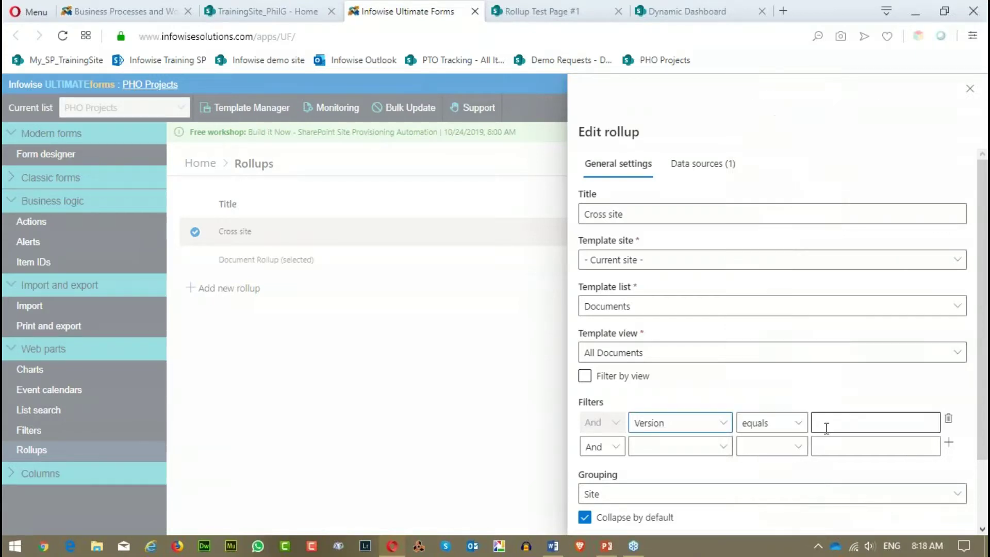
{"action": "left_click", "coordinate": [831, 426]}
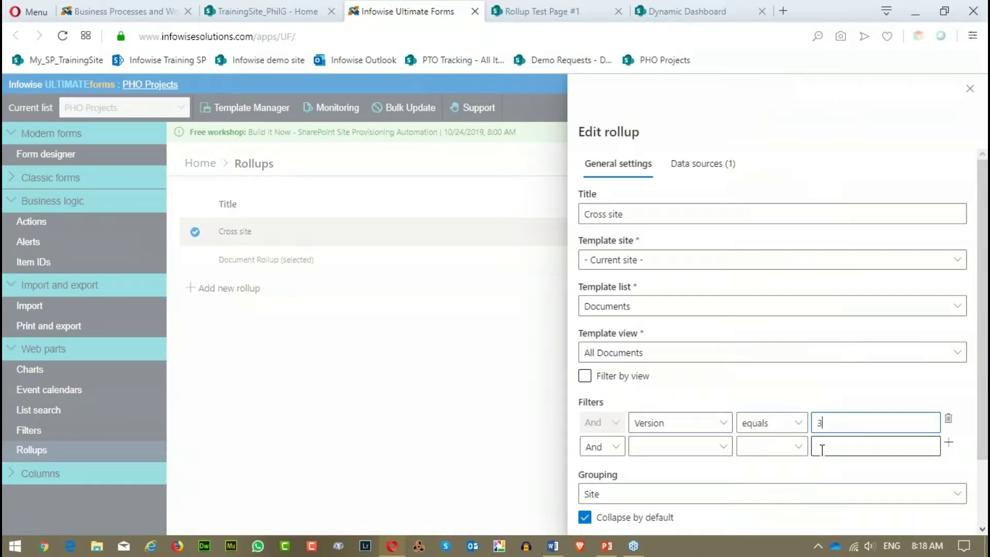
{"action": "scroll", "coordinate": [983, 488], "scroll_direction": "down", "scroll_amount": 2}
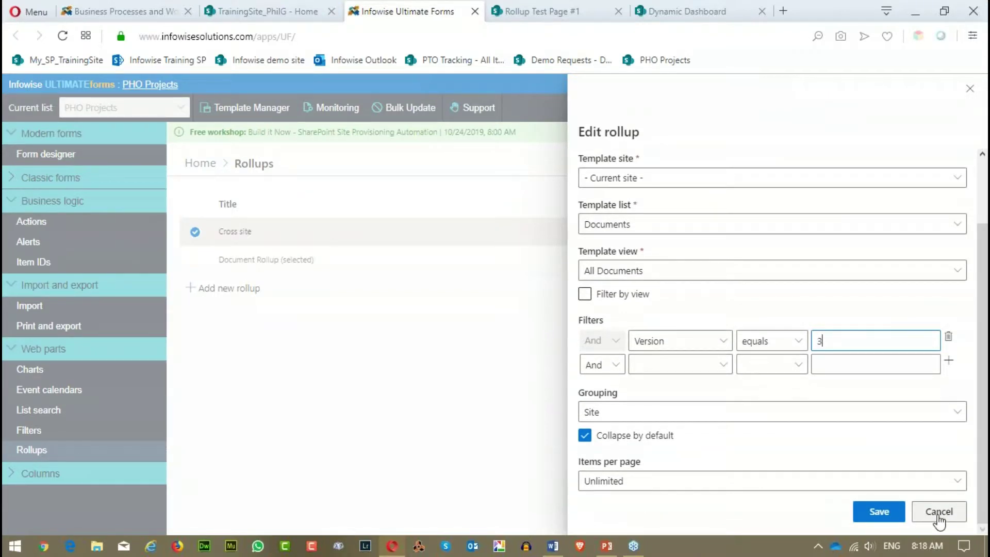
{"action": "left_click", "coordinate": [880, 513]}
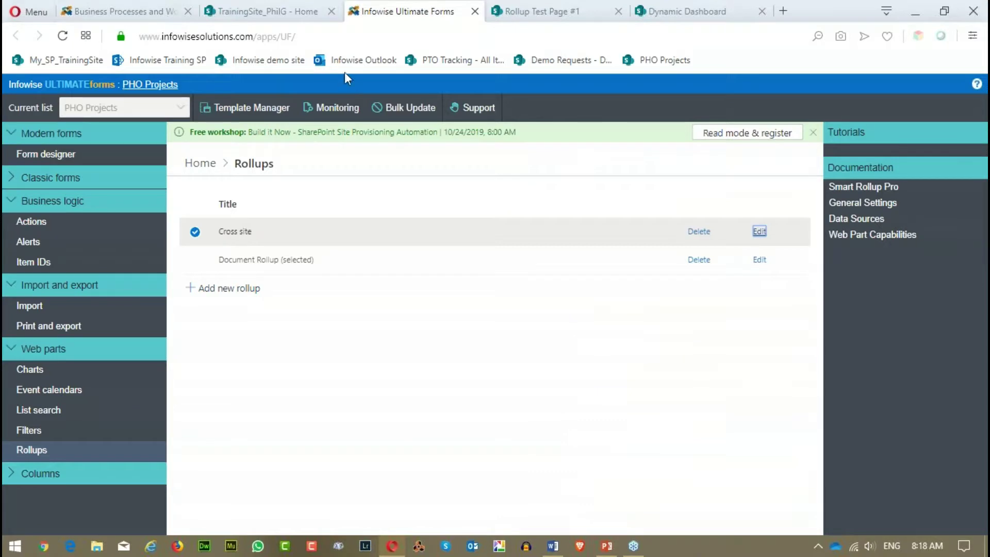
{"action": "left_click", "coordinate": [570, 16]}
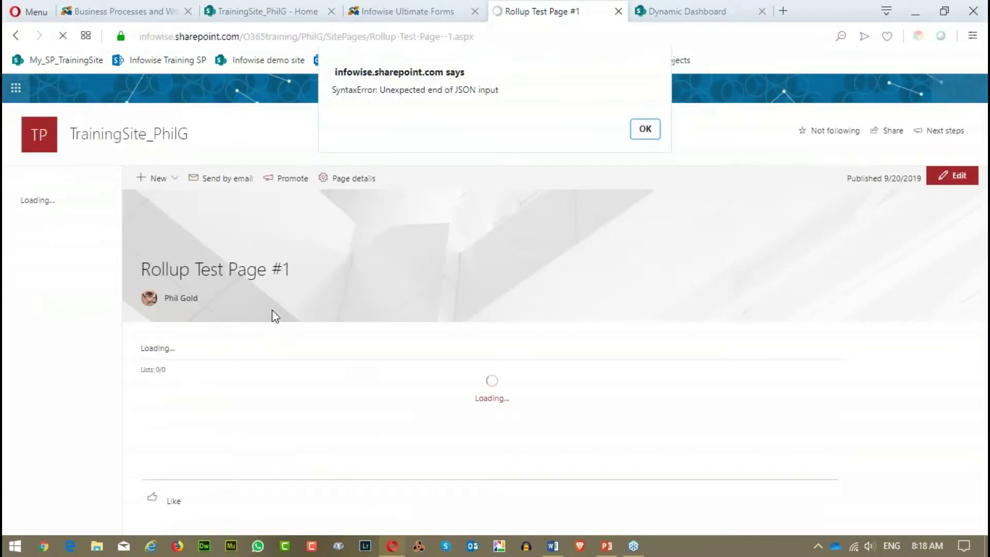
{"action": "left_click", "coordinate": [654, 129]}
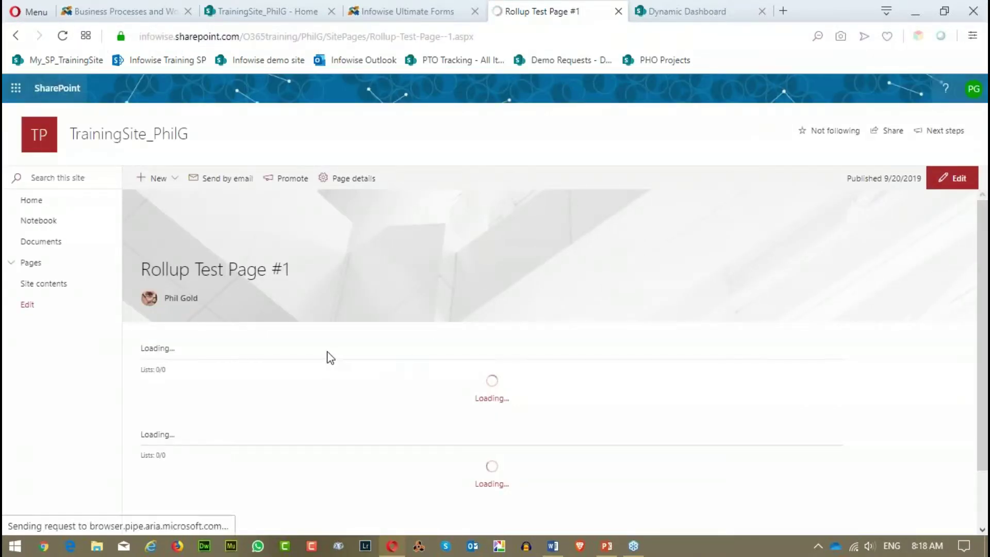
{"action": "scroll", "coordinate": [457, 334], "scroll_direction": "down", "scroll_amount": 3}
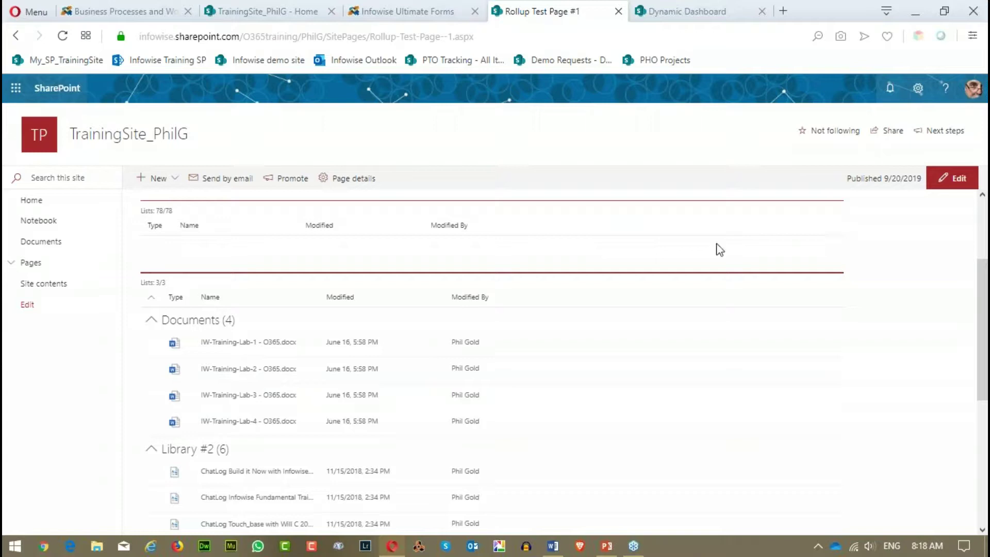
{"action": "scroll", "coordinate": [464, 248], "scroll_direction": "up", "scroll_amount": 2}
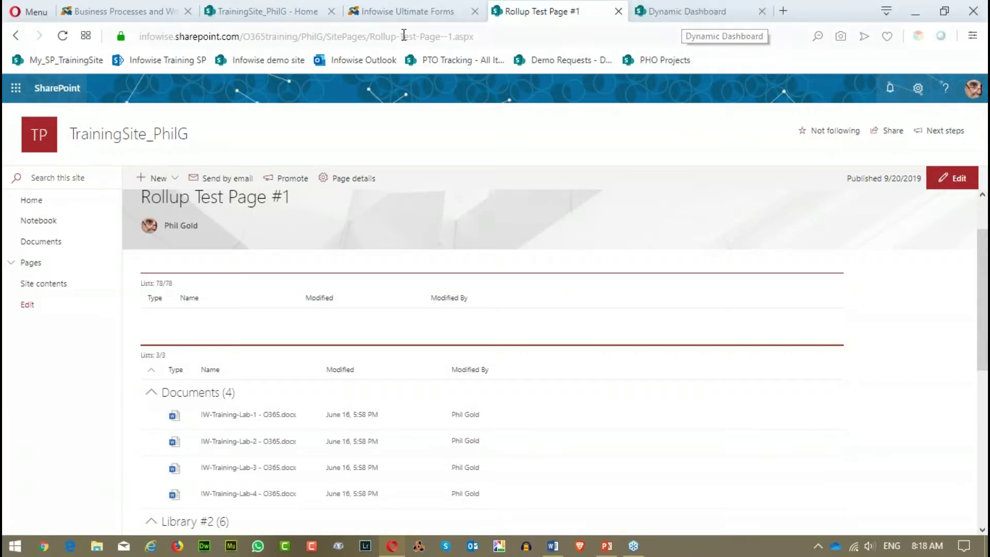
{"action": "left_click", "coordinate": [413, 11]}
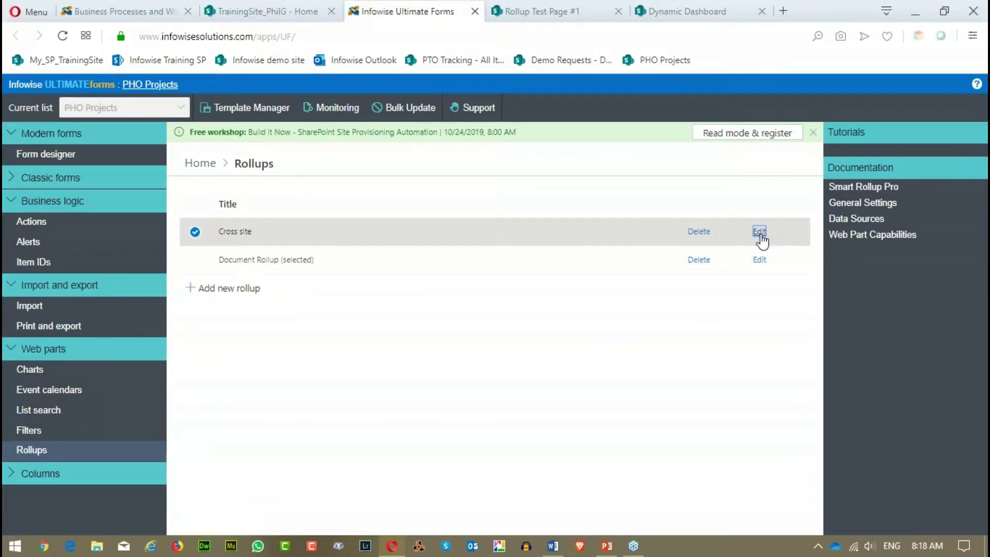
Step: Reopen the Cross site rollup settings and save them with the Filters row left empty
{"action": "left_click", "coordinate": [759, 232]}
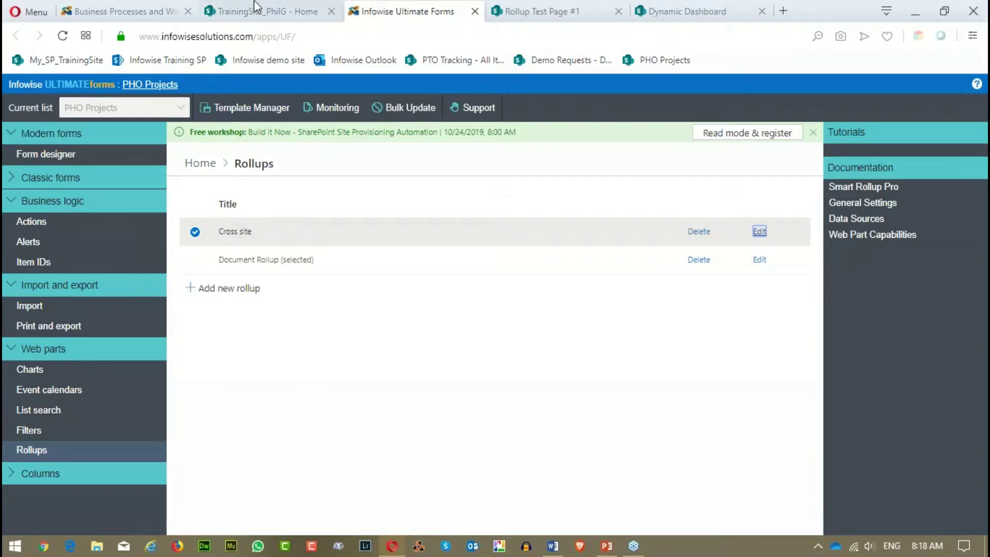
{"action": "left_click", "coordinate": [764, 237]}
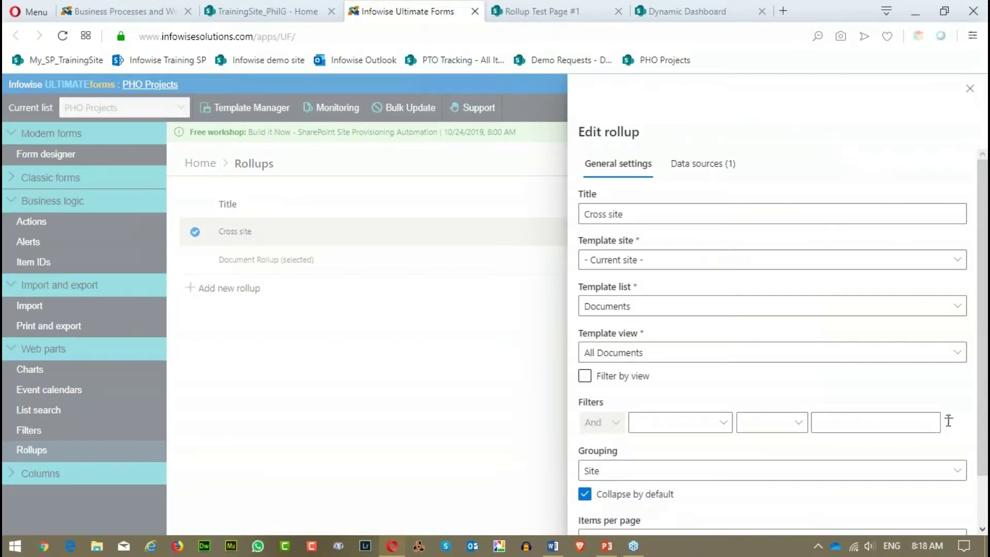
{"action": "scroll", "coordinate": [969, 493], "scroll_direction": "down", "scroll_amount": 1}
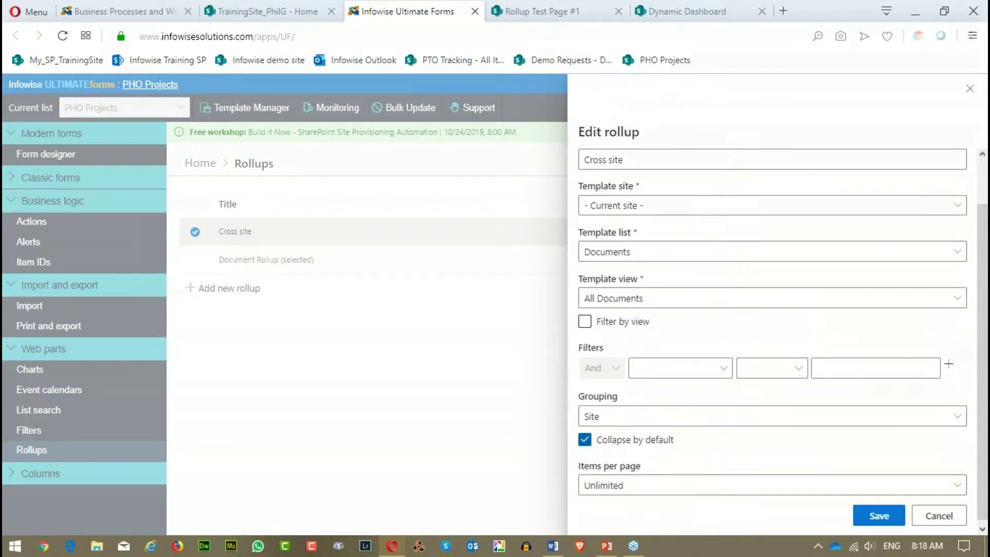
{"action": "left_click", "coordinate": [880, 516]}
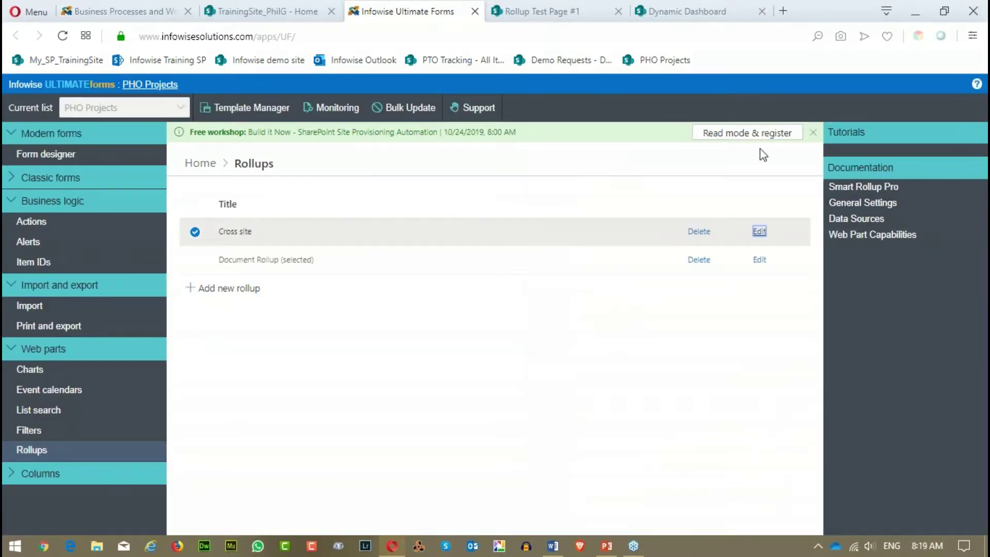
Step: Reload Rollup Test Page #1 and dismiss the SyntaxError alert to show the unfiltered 78/78 rollup
{"action": "left_click", "coordinate": [571, 15]}
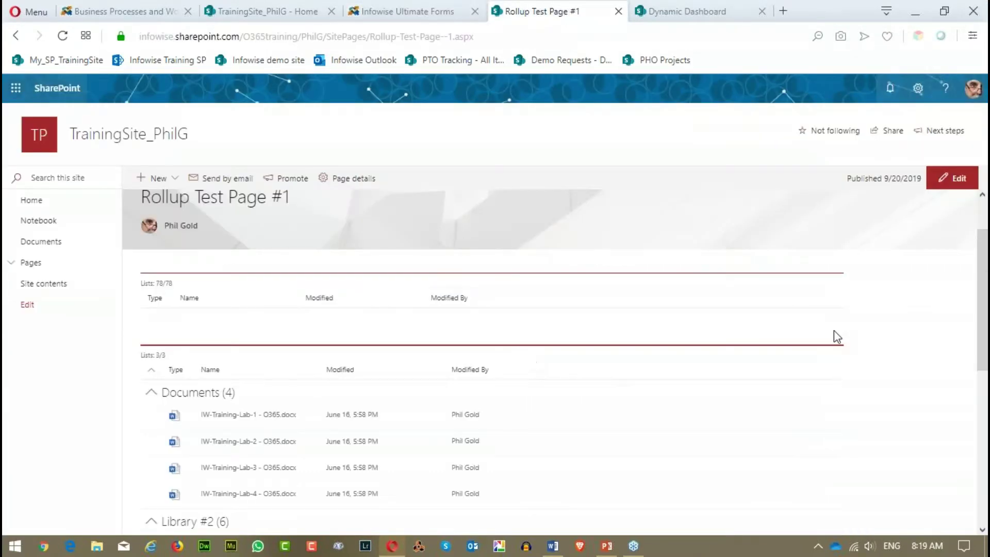
{"action": "left_click", "coordinate": [61, 36]}
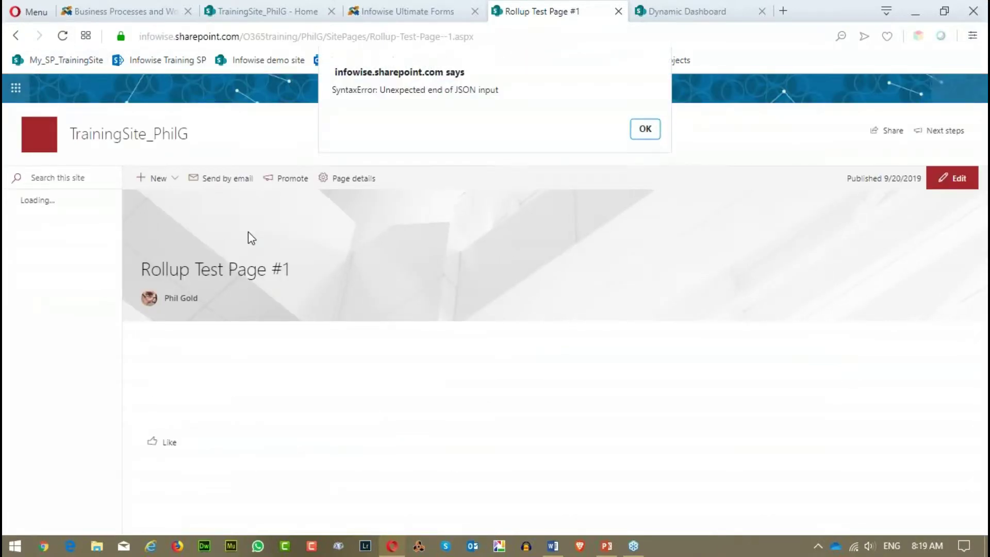
{"action": "left_click", "coordinate": [656, 131]}
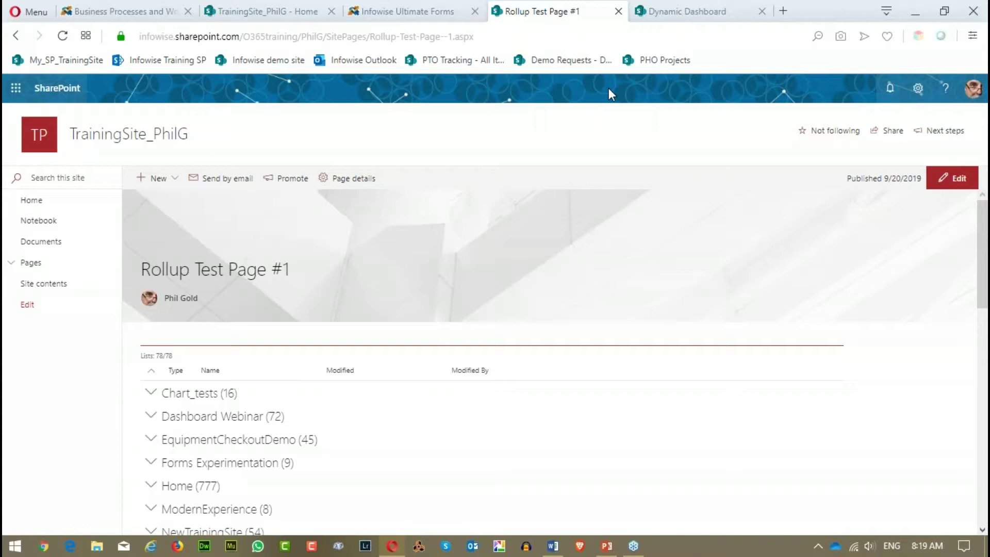
Step: On the Dynamic Dashboard, filter Product Category to Appliances, then clear that filter again
{"action": "left_click", "coordinate": [679, 18]}
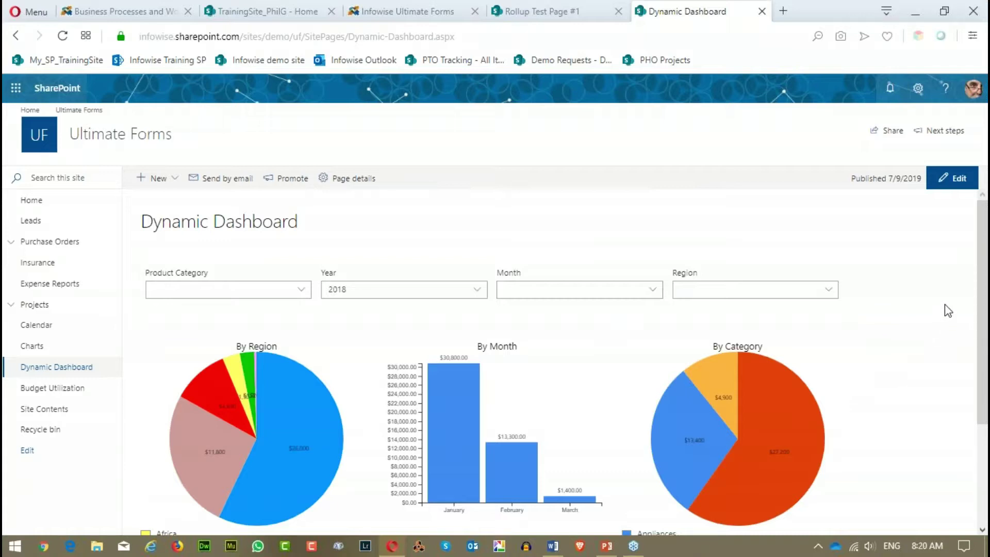
{"action": "scroll", "coordinate": [950, 291], "scroll_direction": "down", "scroll_amount": 3}
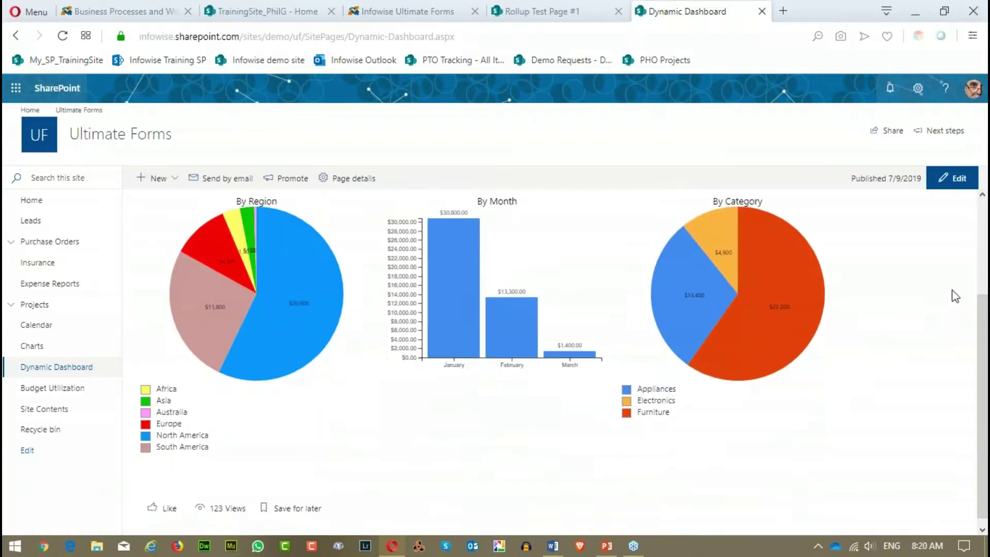
{"action": "scroll", "coordinate": [955, 297], "scroll_direction": "up", "scroll_amount": 1}
{"action": "scroll", "coordinate": [955, 296], "scroll_direction": "up", "scroll_amount": 3}
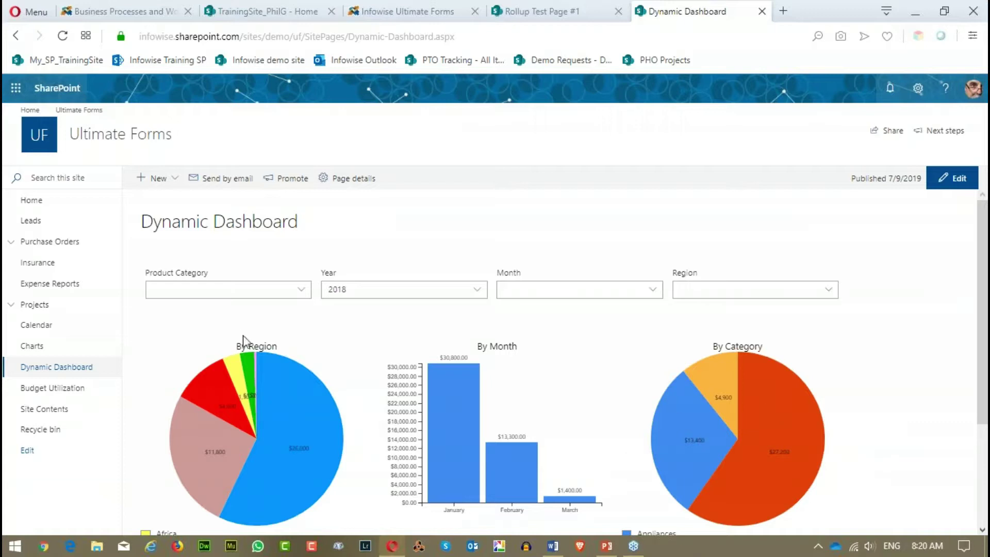
{"action": "left_click", "coordinate": [301, 289]}
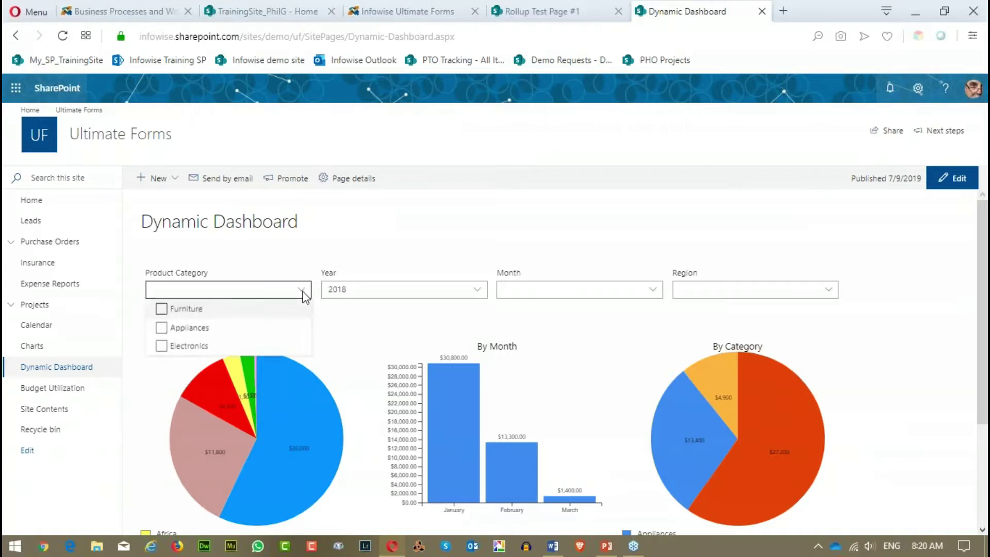
{"action": "left_click", "coordinate": [162, 329]}
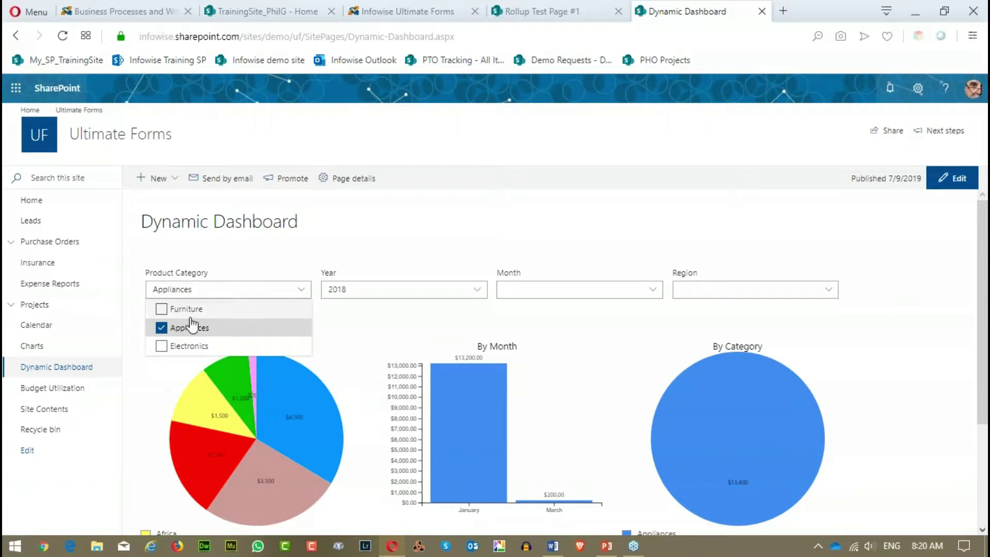
{"action": "left_click", "coordinate": [162, 328]}
{"action": "left_click", "coordinate": [471, 225]}
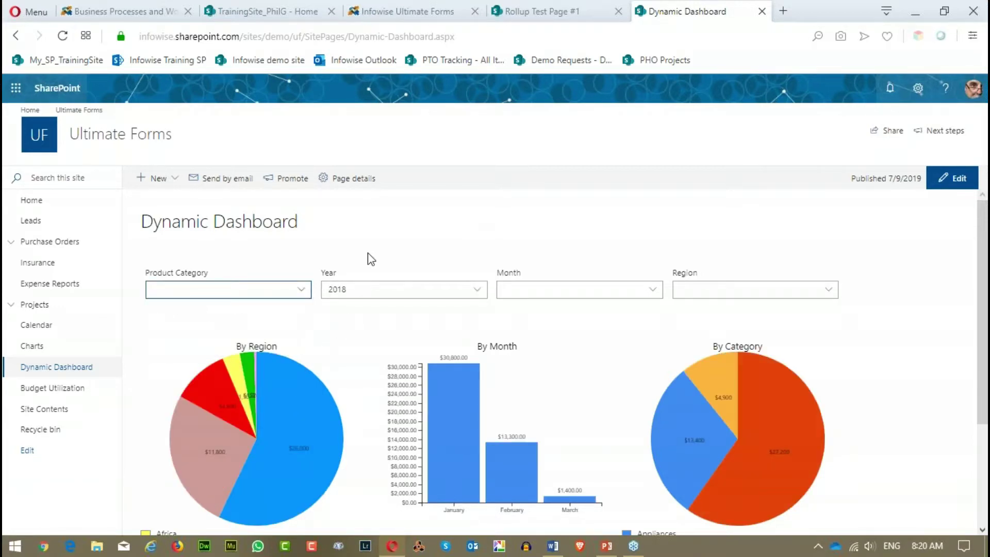
{"action": "left_click", "coordinate": [422, 16]}
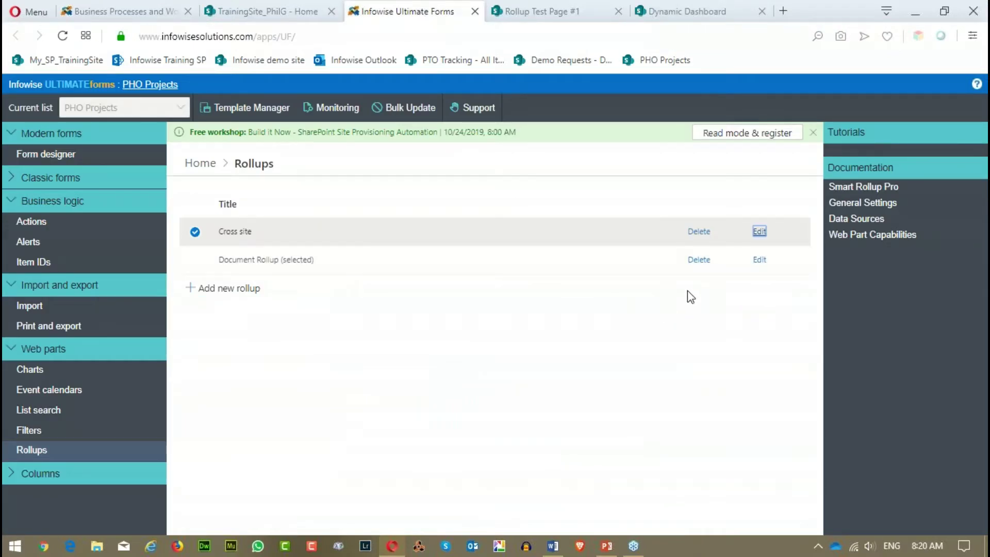
Step: Go to the Filters web part settings listing the PHO Projects and Sales Filter filters
{"action": "left_click", "coordinate": [760, 231]}
{"action": "left_click", "coordinate": [60, 436]}
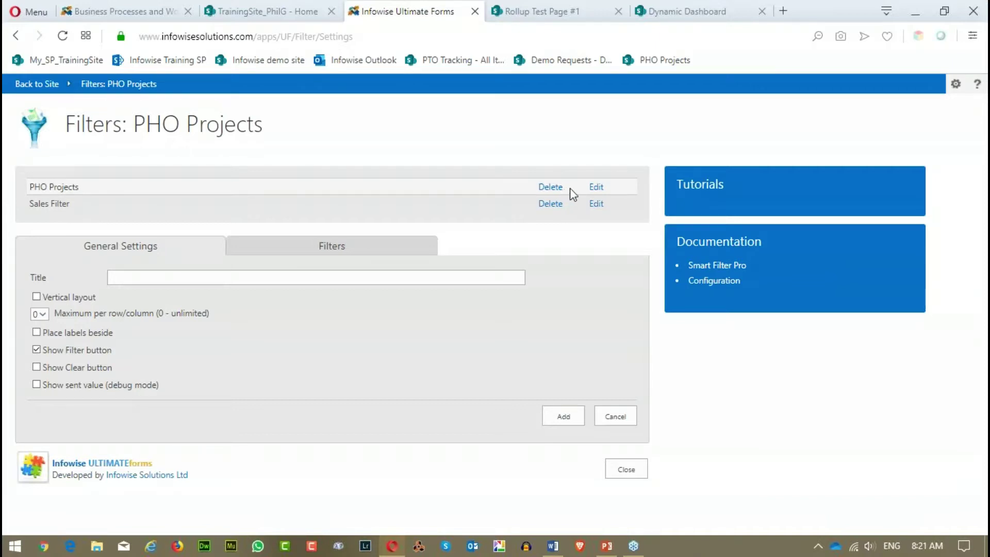
Step: Open the PHO Projects filter's Status settings, then cancel without saving any changes
{"action": "left_click", "coordinate": [597, 188]}
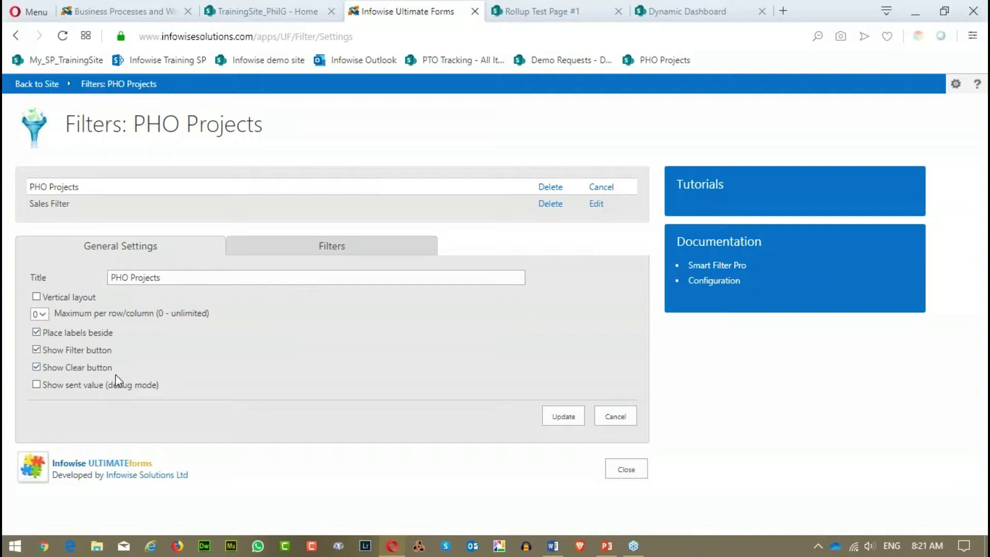
{"action": "left_click", "coordinate": [342, 251]}
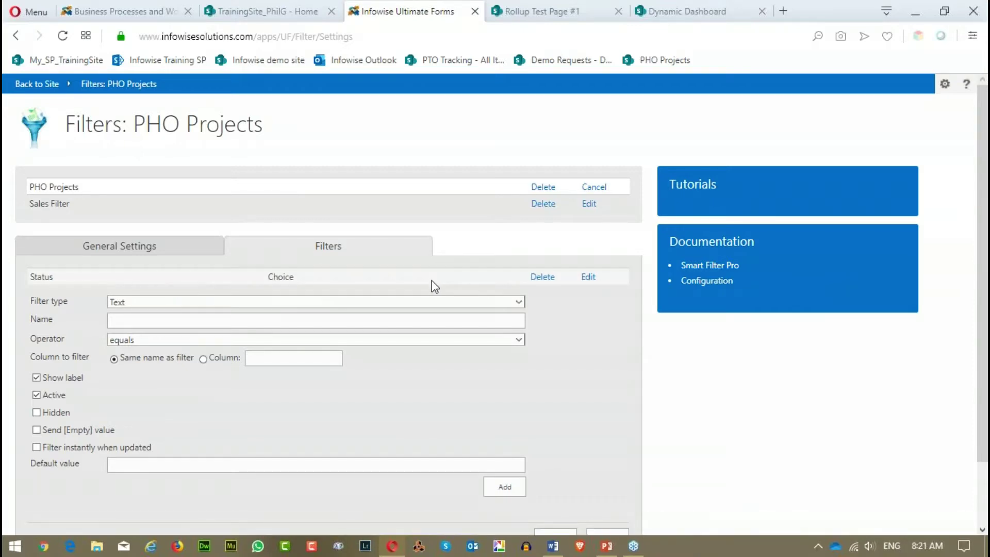
{"action": "left_click", "coordinate": [592, 279]}
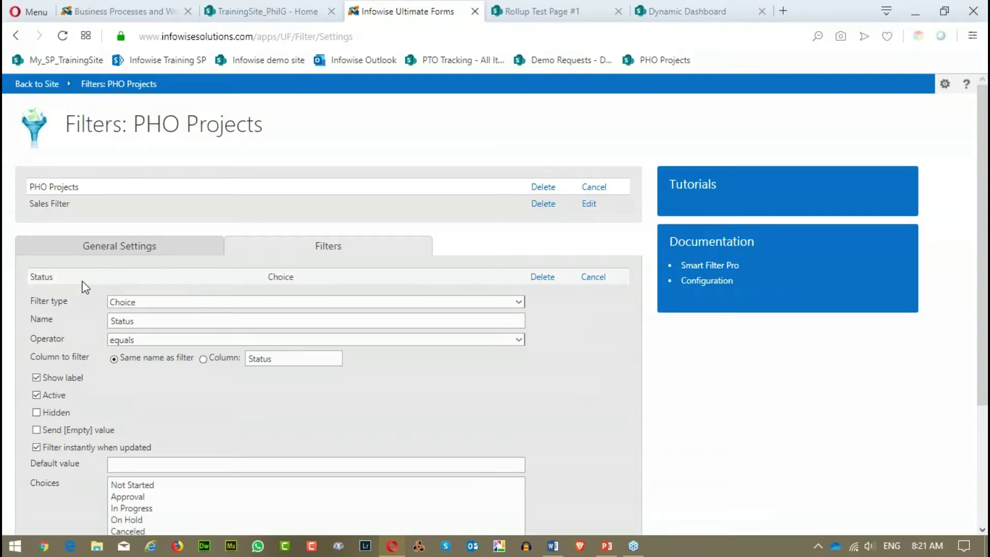
{"action": "scroll", "coordinate": [568, 361], "scroll_direction": "down", "scroll_amount": 3}
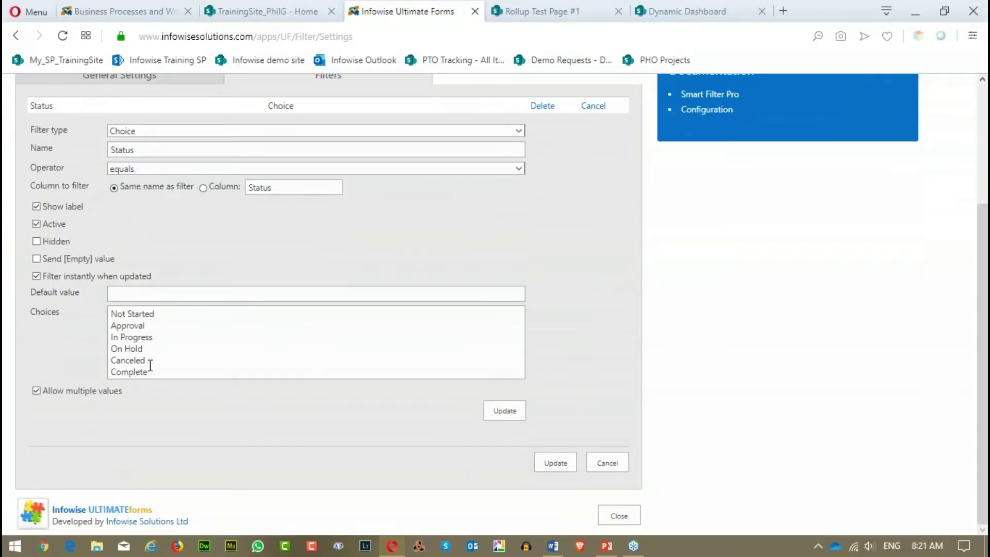
{"action": "left_click", "coordinate": [613, 463]}
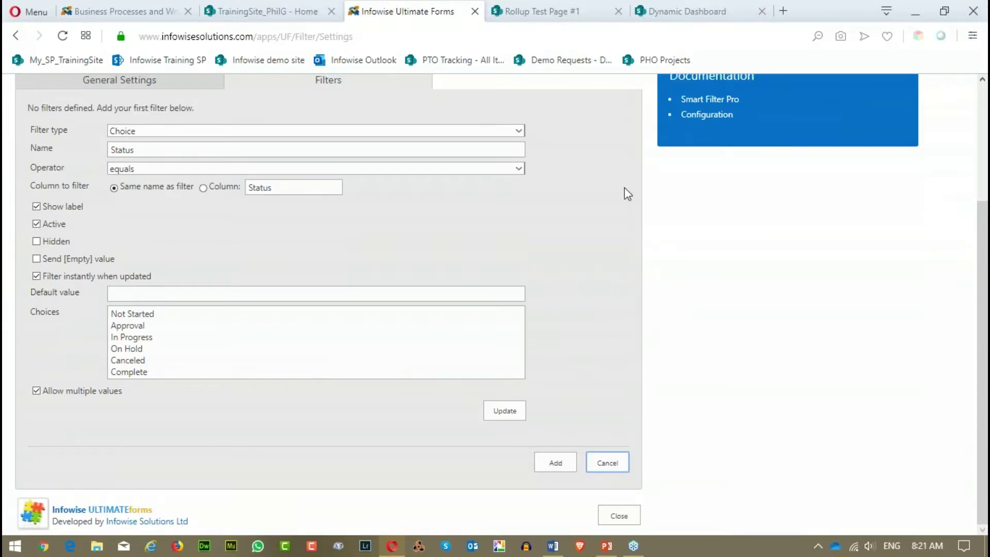
{"action": "left_click", "coordinate": [555, 15]}
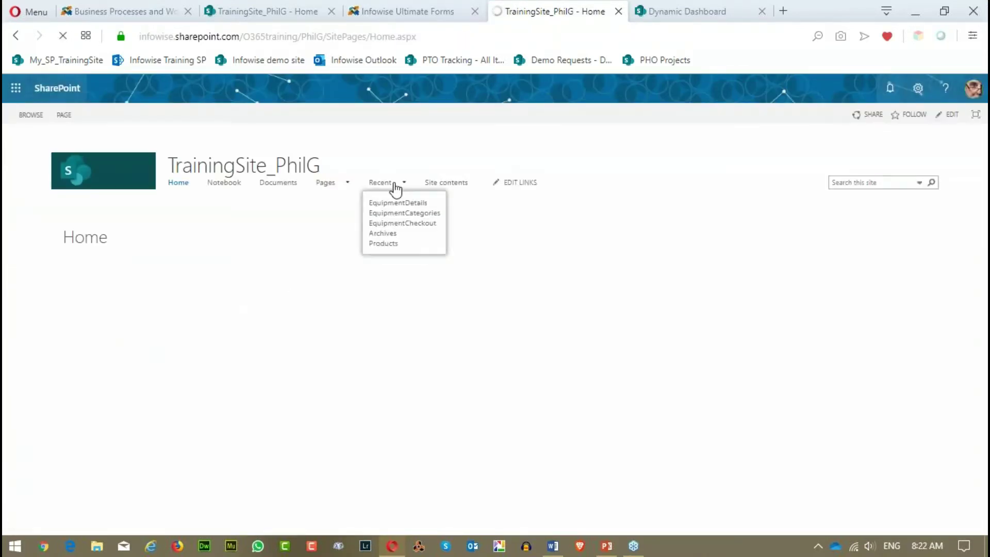
Step: Open the PHO Projects list from the TrainingSite_PhilG site contents
{"action": "left_click", "coordinate": [434, 185]}
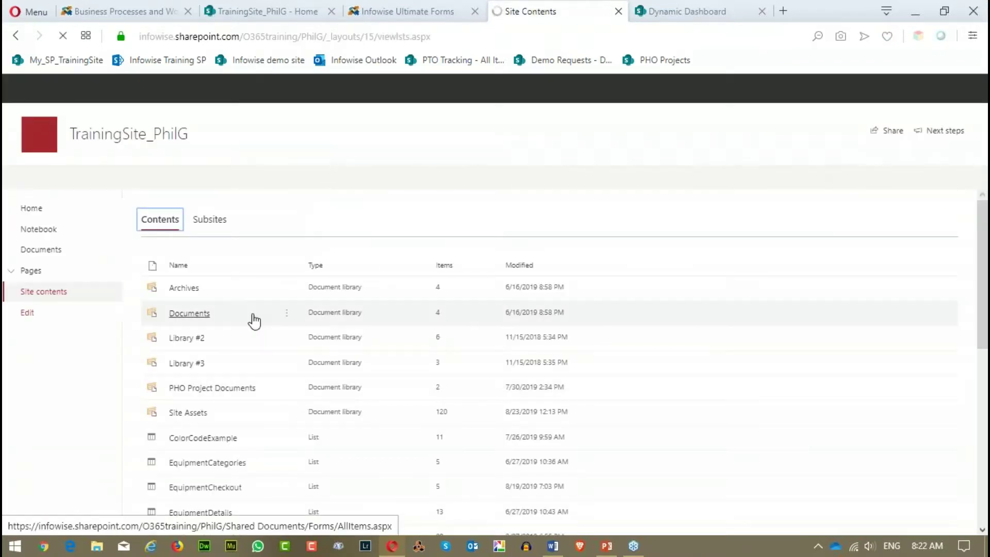
{"action": "scroll", "coordinate": [255, 320], "scroll_direction": "down", "scroll_amount": 5}
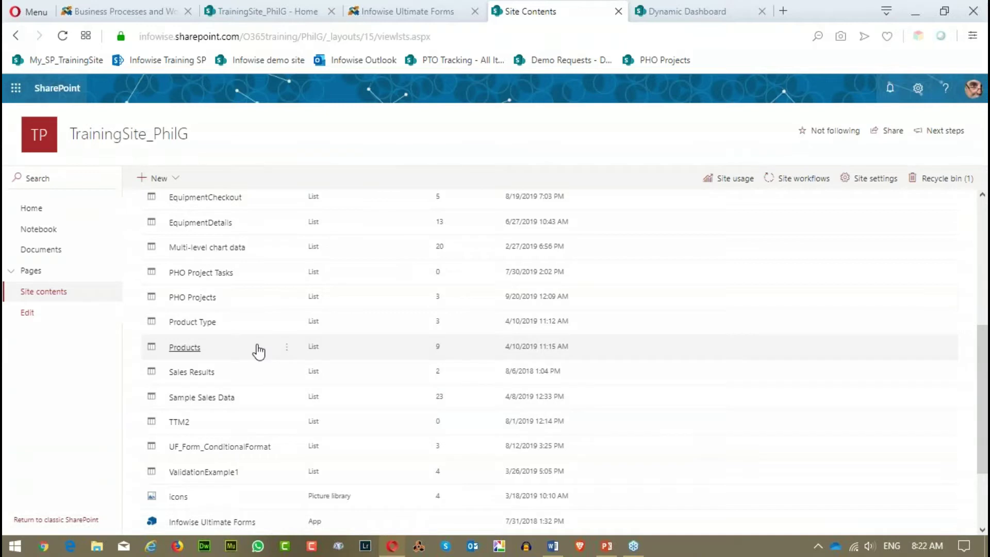
{"action": "left_click", "coordinate": [194, 297]}
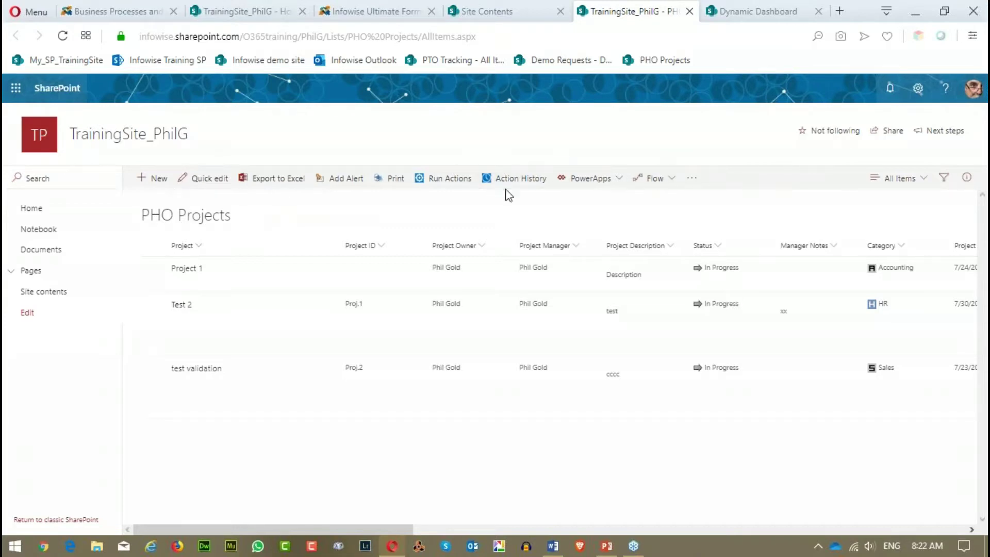
{"action": "left_click", "coordinate": [918, 88]}
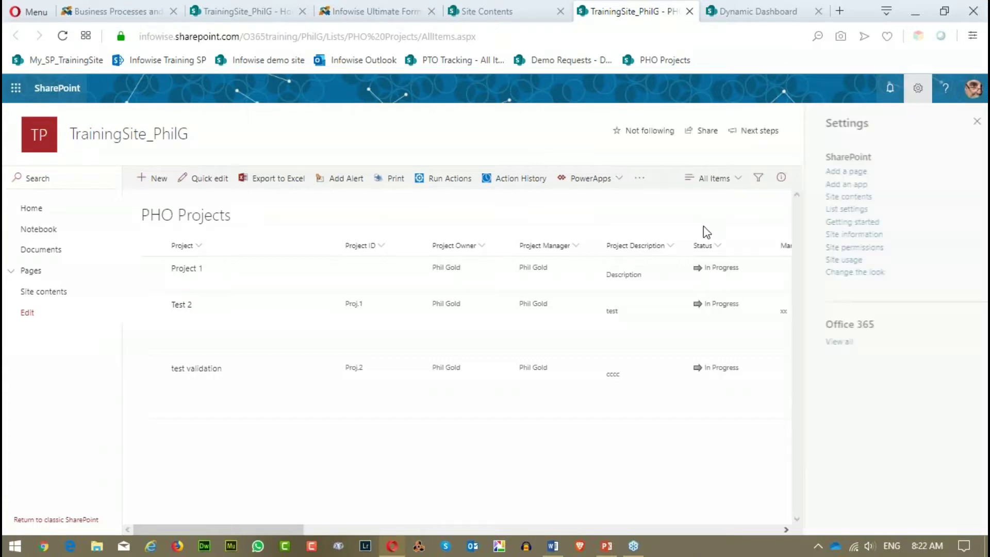
Step: Add a new site page with a List web part showing PHO Projects
{"action": "left_click", "coordinate": [828, 171]}
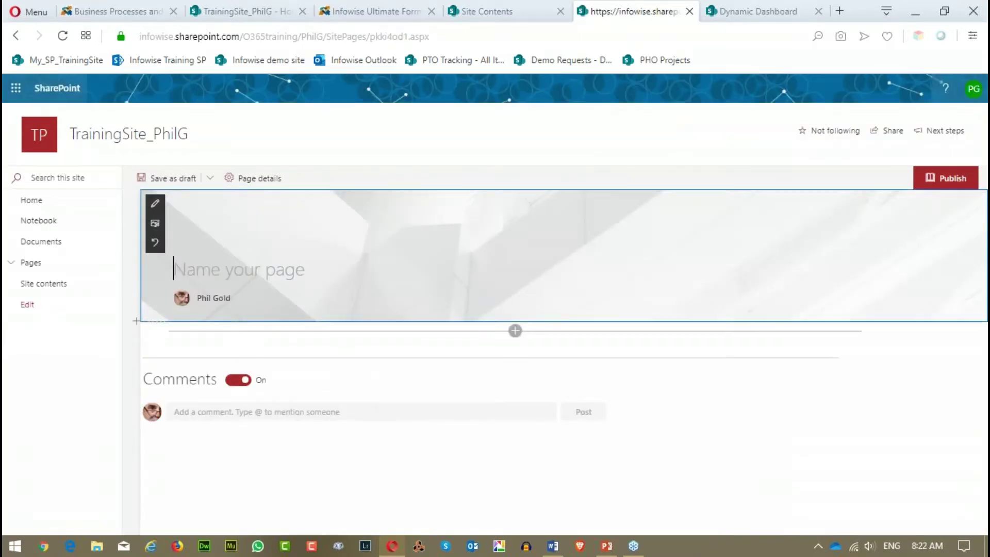
{"action": "left_click", "coordinate": [515, 331]}
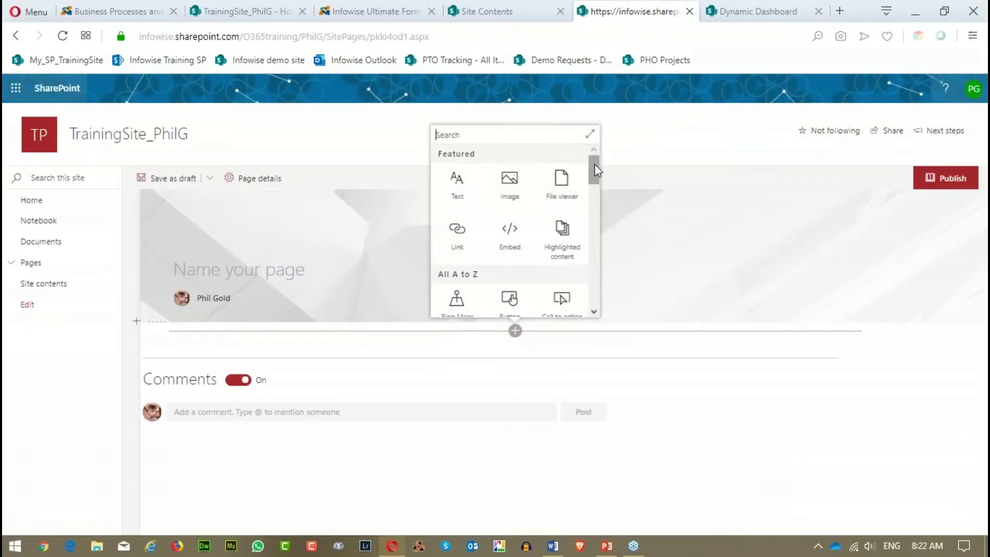
{"action": "left_click_drag", "start_coordinate": [596, 164], "coordinate": [596, 237]}
{"action": "left_click", "coordinate": [570, 246]}
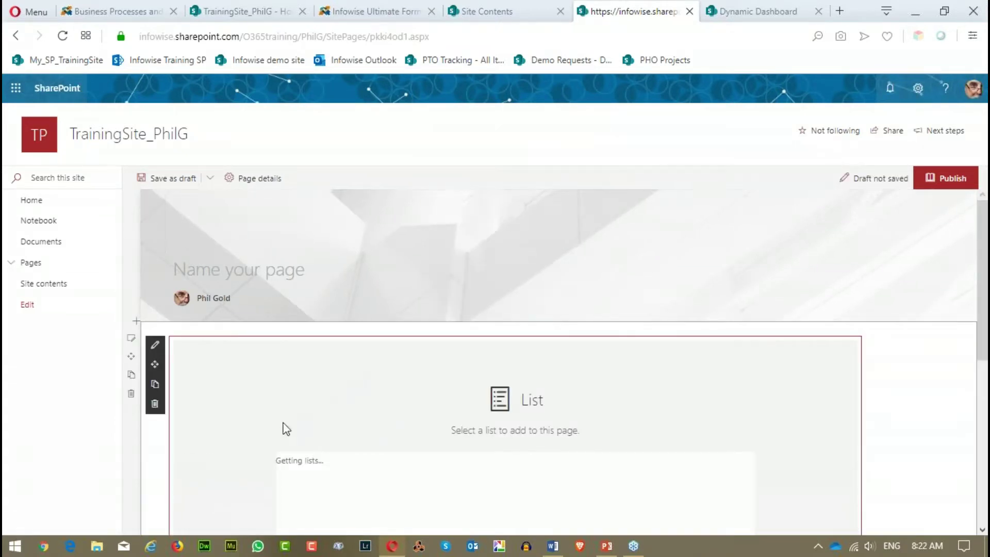
{"action": "scroll", "coordinate": [367, 384], "scroll_direction": "down", "scroll_amount": 3}
{"action": "scroll", "coordinate": [316, 366], "scroll_direction": "down", "scroll_amount": 1}
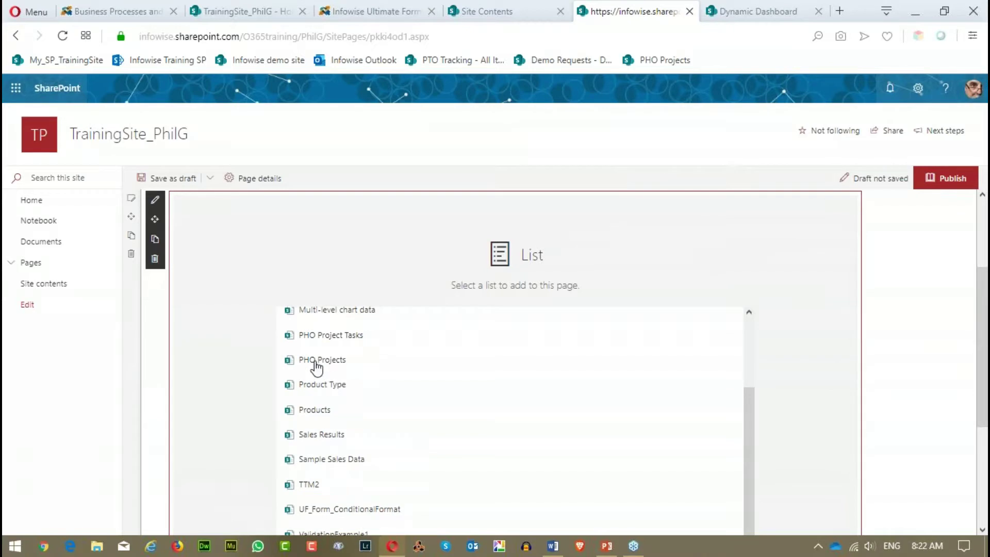
{"action": "left_click", "coordinate": [316, 365]}
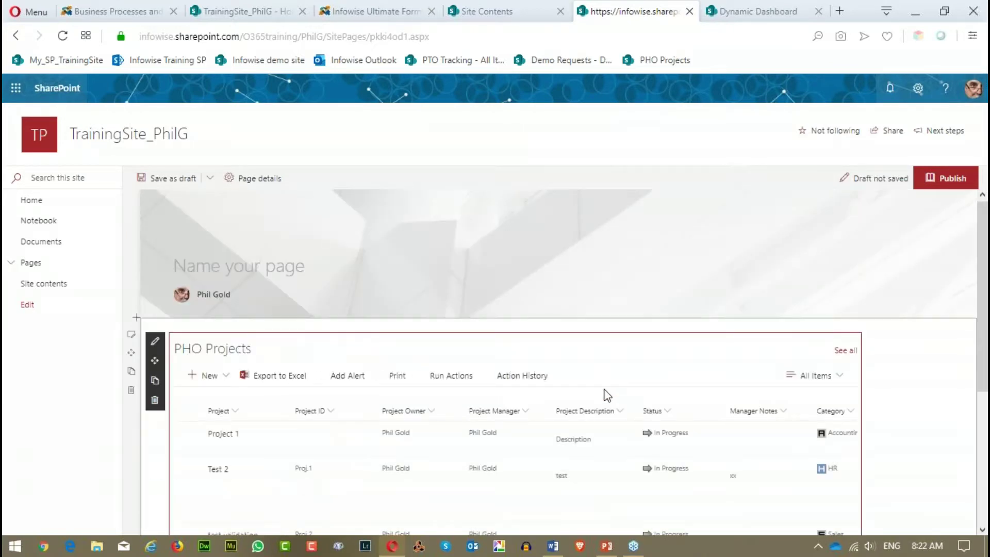
{"action": "mouse_move", "coordinate": [515, 327]}
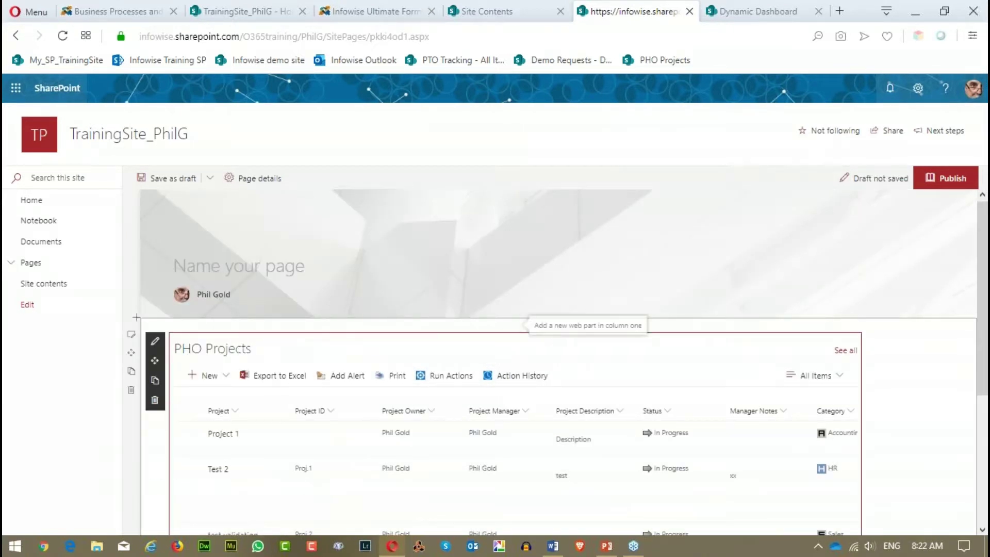
Step: Insert an Infowise Filter web part above the list using the PHO Projects profile
{"action": "left_click", "coordinate": [516, 326]}
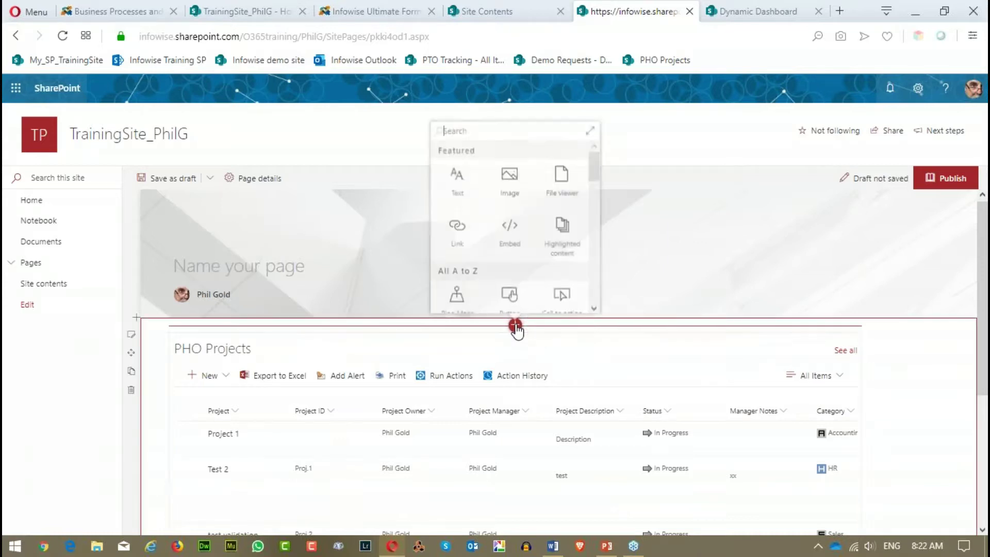
{"action": "left_click_drag", "start_coordinate": [596, 166], "coordinate": [597, 224]}
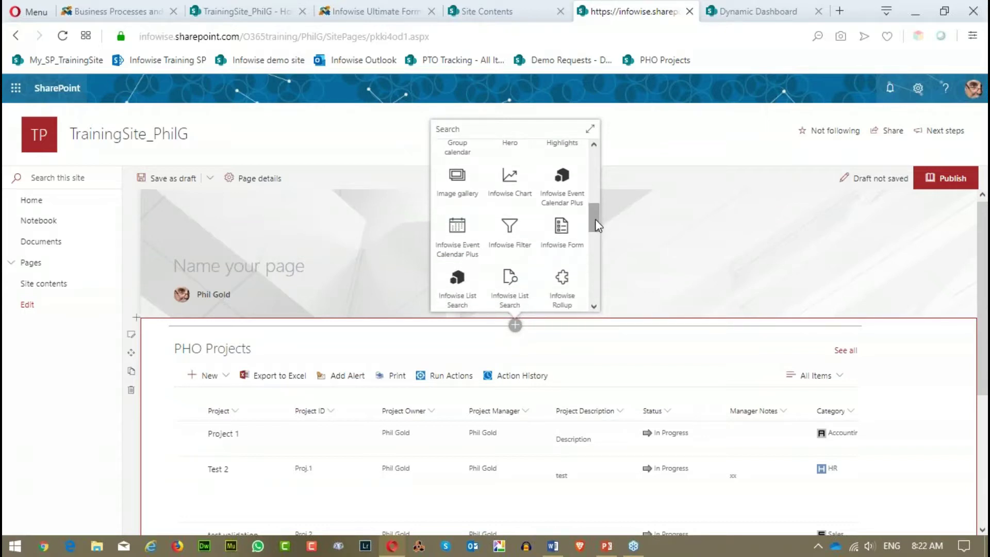
{"action": "left_click", "coordinate": [512, 239]}
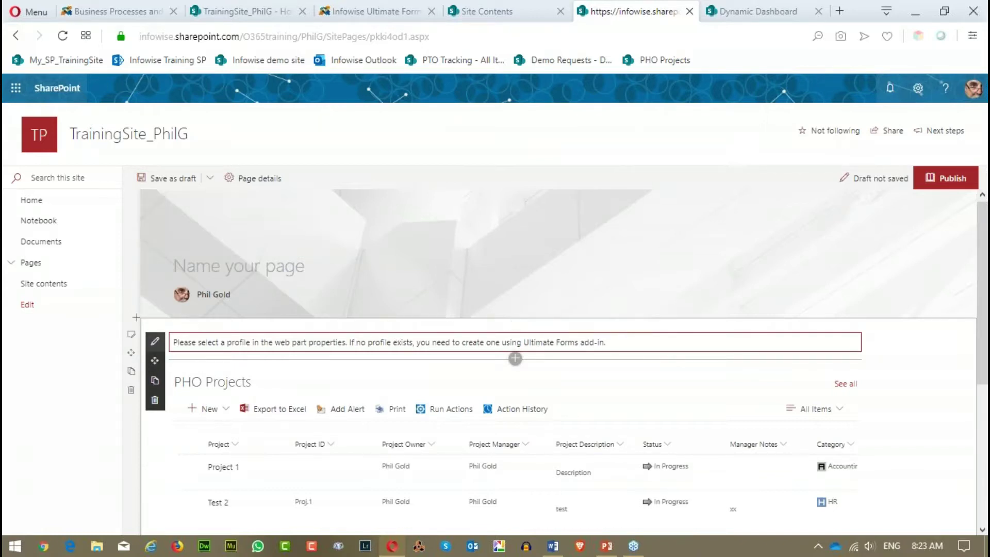
{"action": "left_click", "coordinate": [155, 342]}
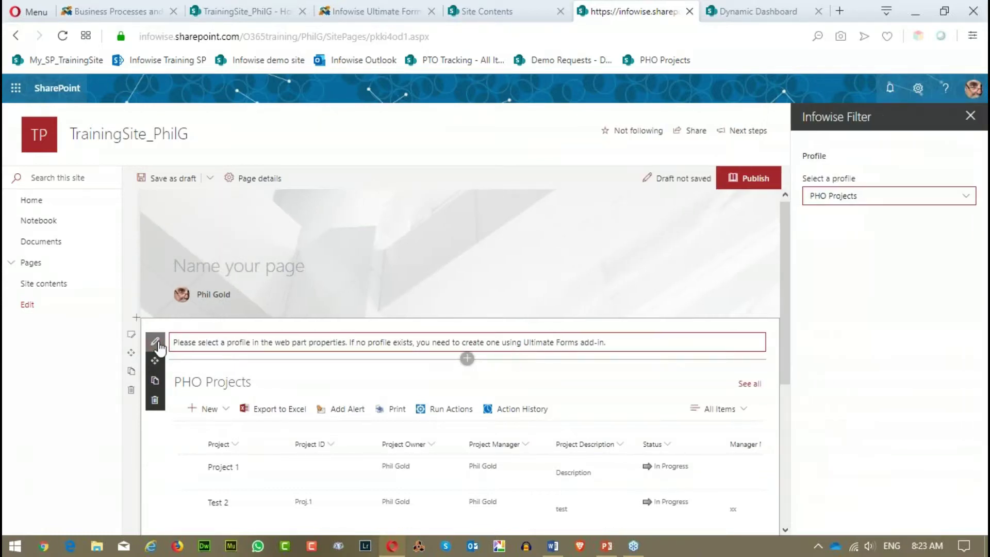
{"action": "left_click", "coordinate": [895, 205]}
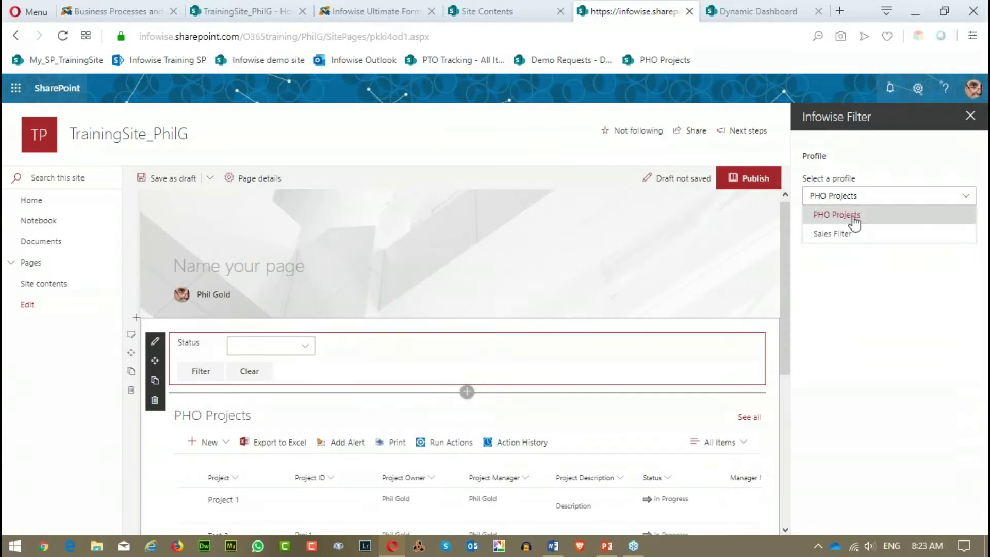
{"action": "left_click", "coordinate": [853, 219]}
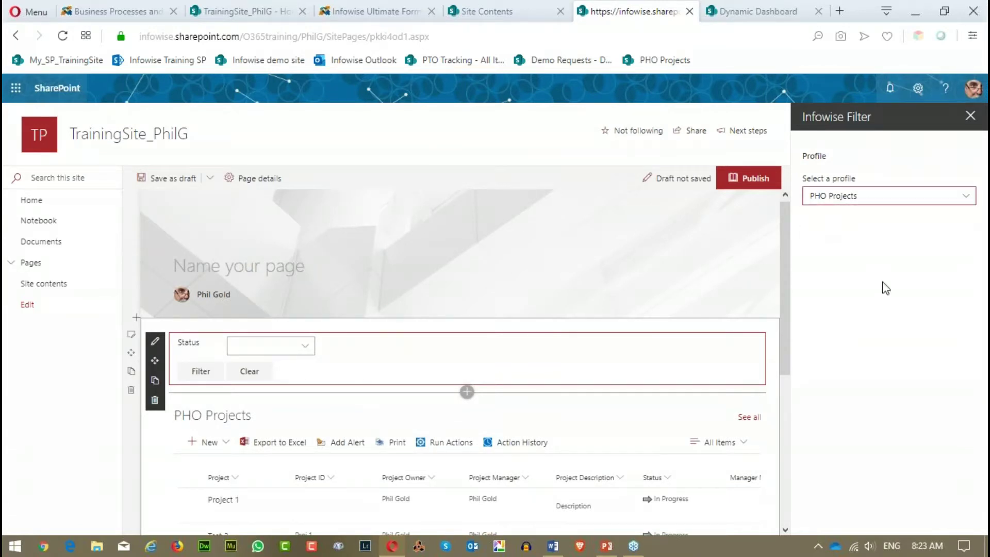
{"action": "left_click", "coordinate": [970, 115]}
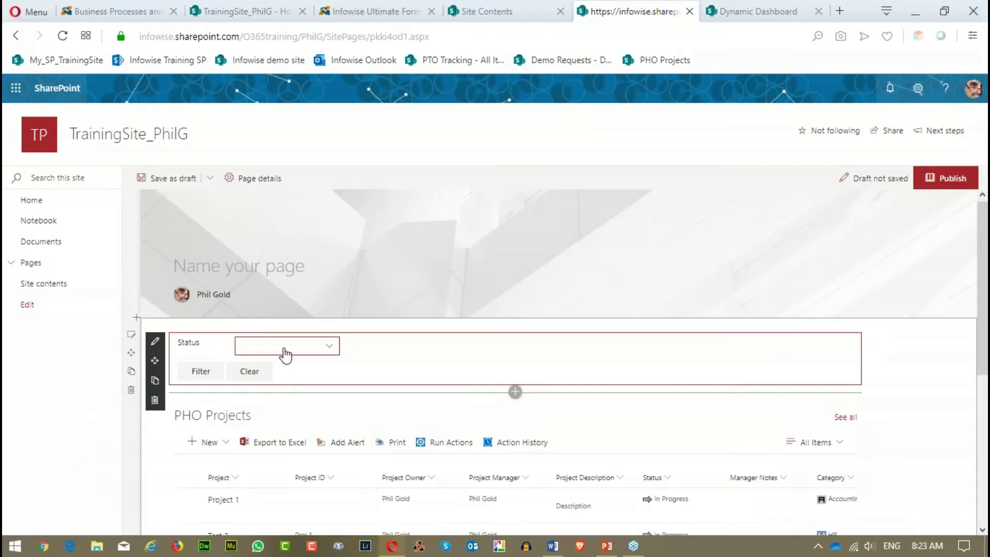
Step: Set the Status filter to In Progress
{"action": "left_click", "coordinate": [330, 346]}
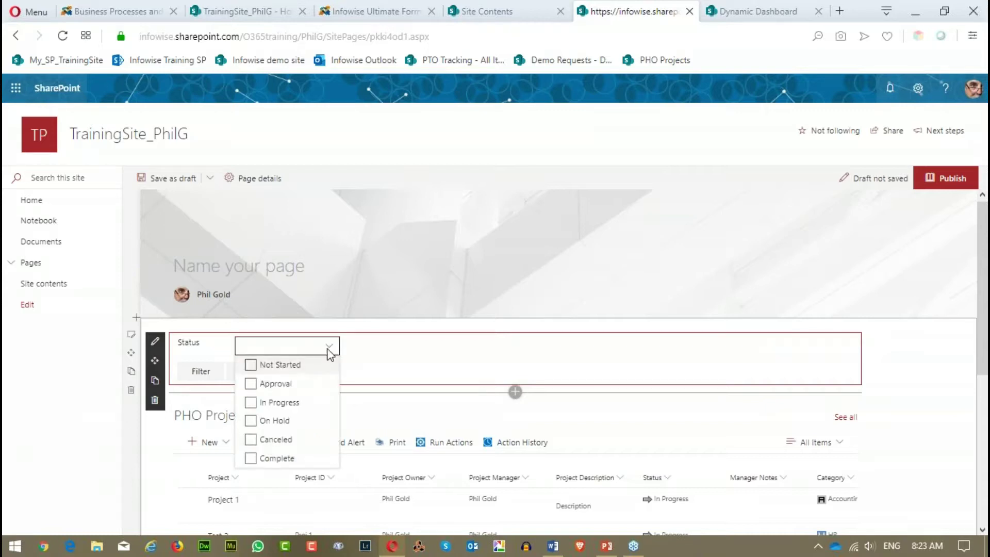
{"action": "left_click", "coordinate": [251, 404]}
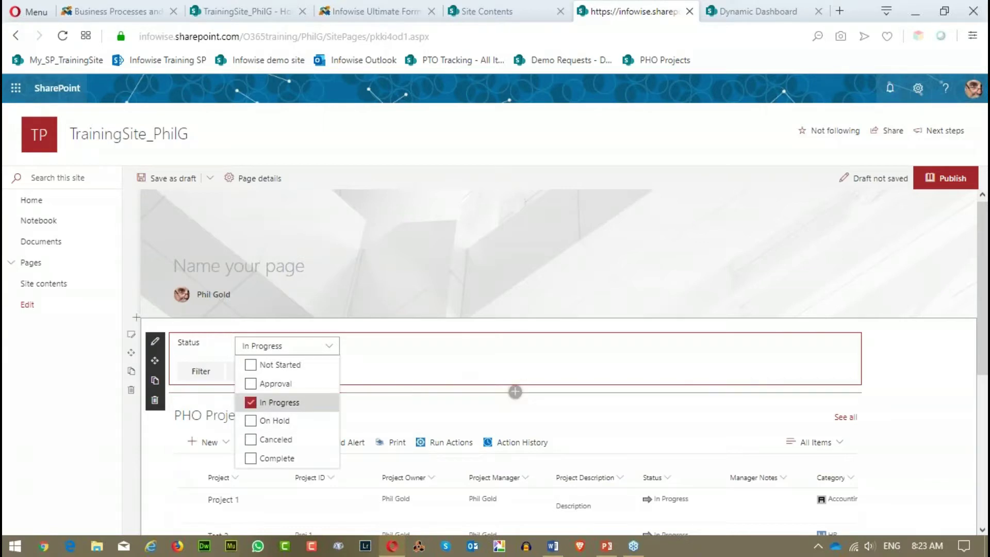
{"action": "left_click", "coordinate": [921, 409]}
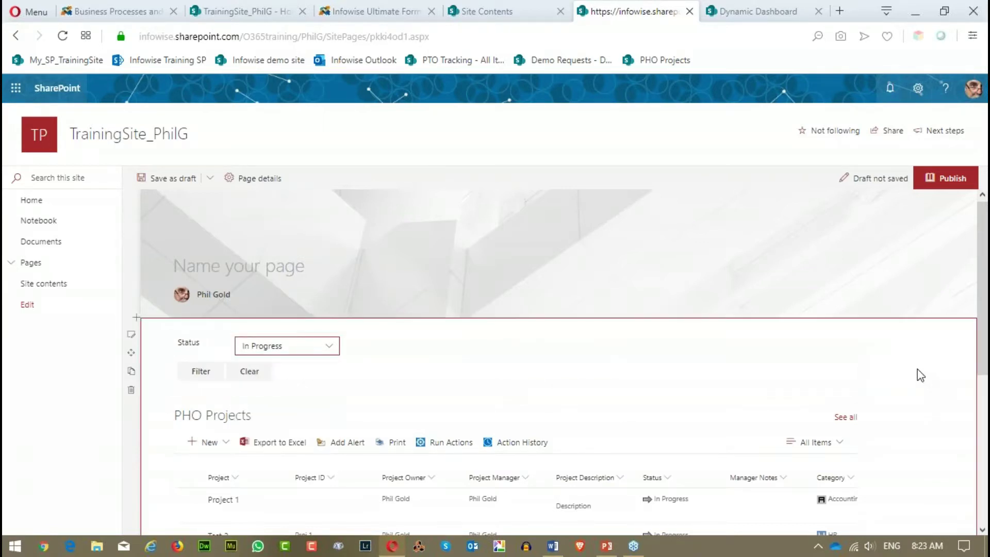
{"action": "scroll", "coordinate": [918, 372], "scroll_direction": "down", "scroll_amount": 3}
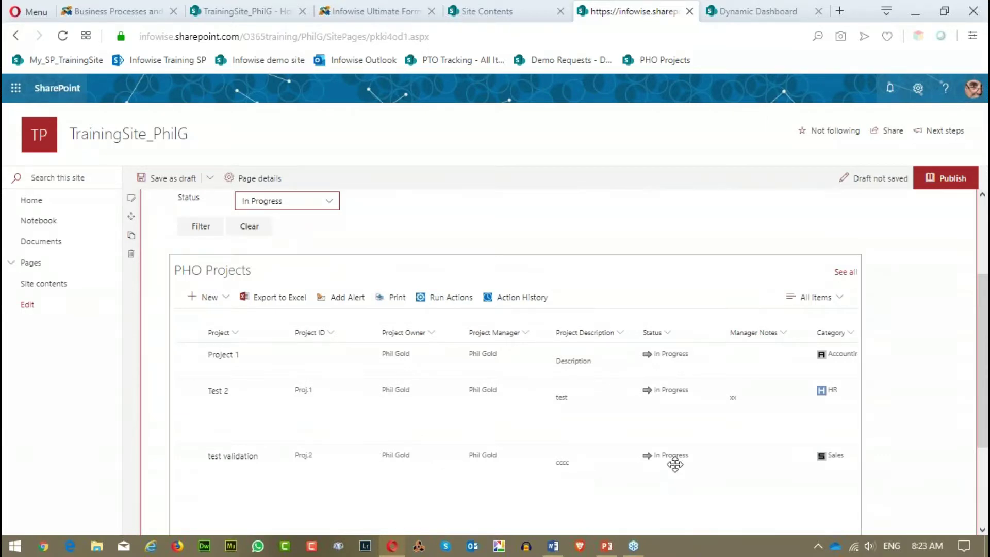
{"action": "scroll", "coordinate": [681, 464], "scroll_direction": "up", "scroll_amount": 2}
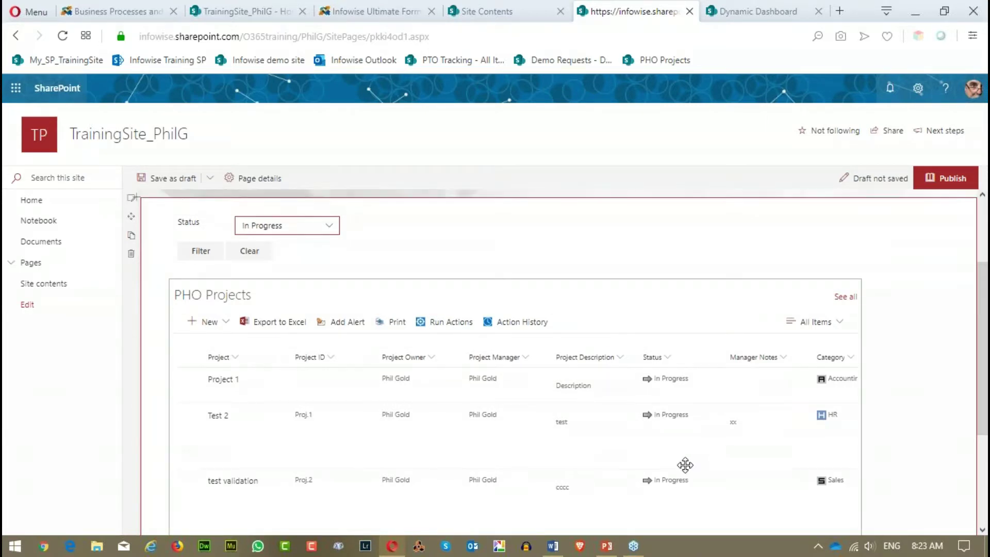
Step: Switch the Status filter from In Progress to Approval and apply it to the list
{"action": "left_click", "coordinate": [329, 273]}
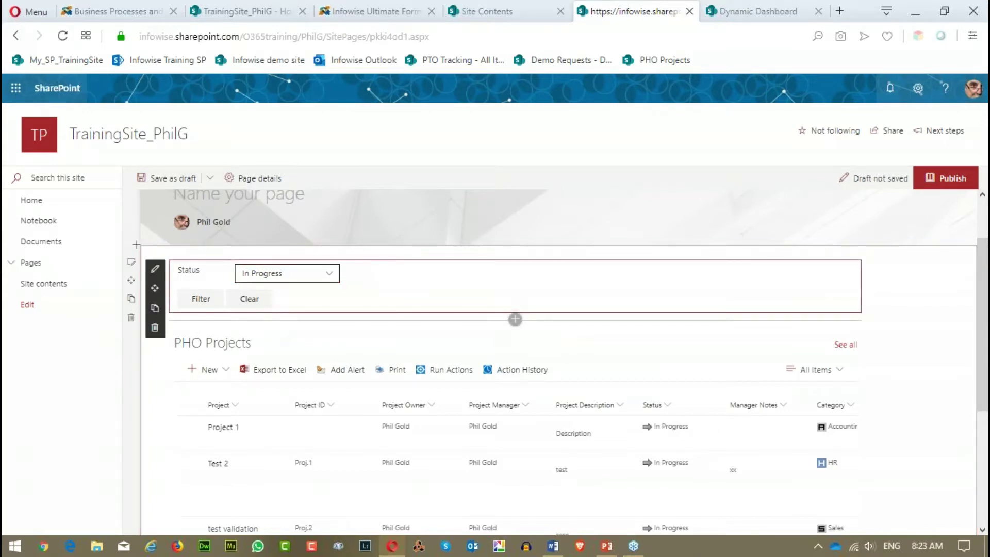
{"action": "left_click", "coordinate": [250, 310]}
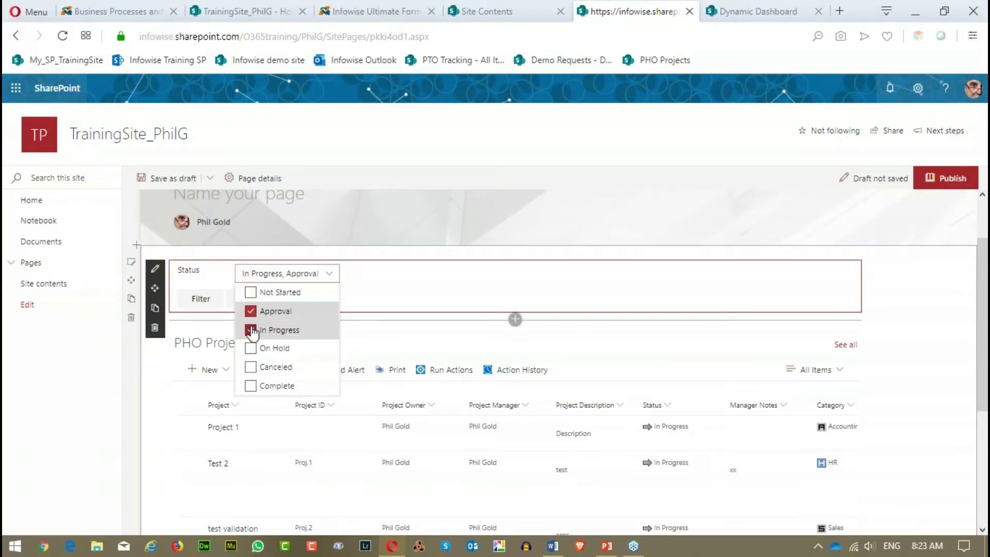
{"action": "left_click", "coordinate": [250, 330]}
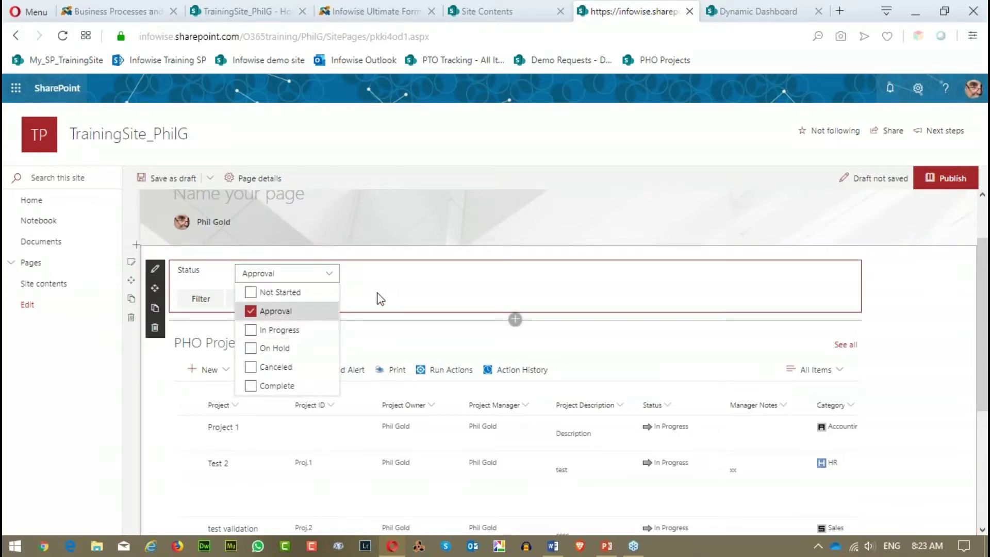
{"action": "left_click", "coordinate": [928, 341]}
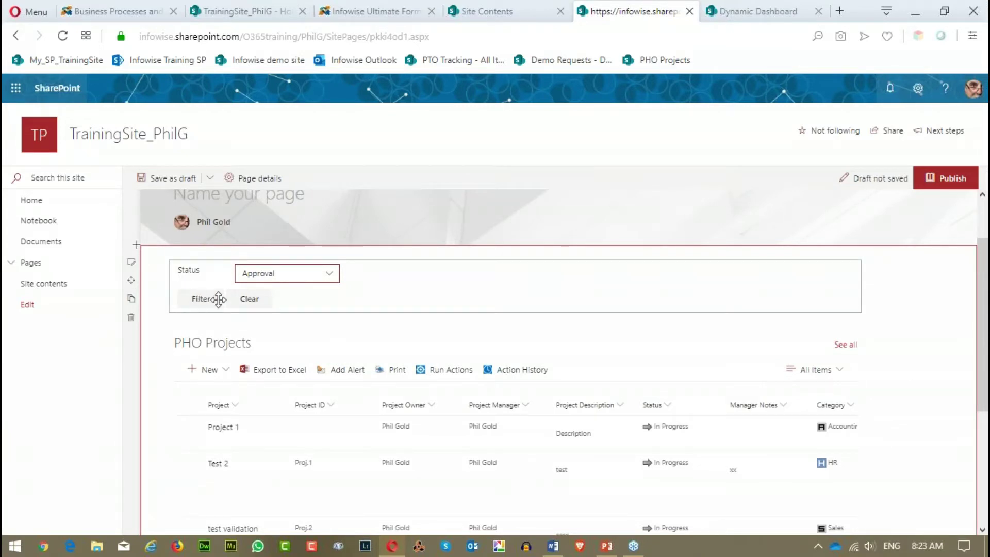
{"action": "left_click", "coordinate": [204, 299]}
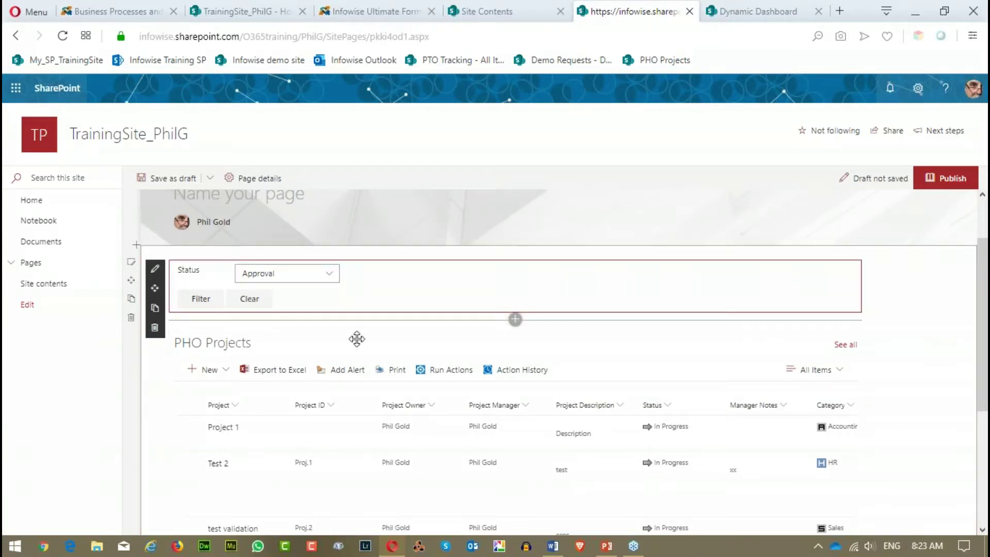
{"action": "left_click", "coordinate": [202, 300]}
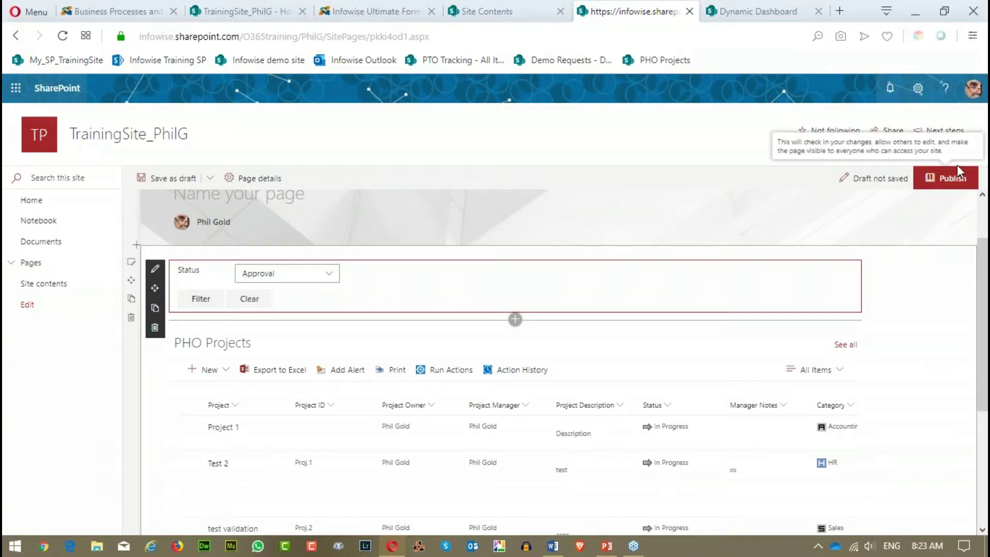
Step: Attempt to publish the page, dismiss the error, and review the Status filter above PHO Projects
{"action": "left_click", "coordinate": [947, 178]}
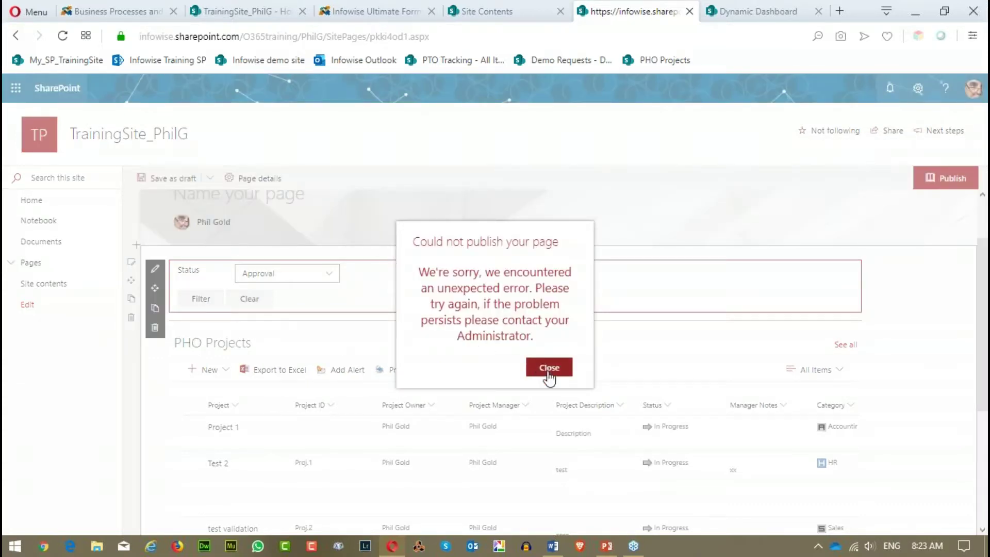
{"action": "left_click", "coordinate": [550, 368]}
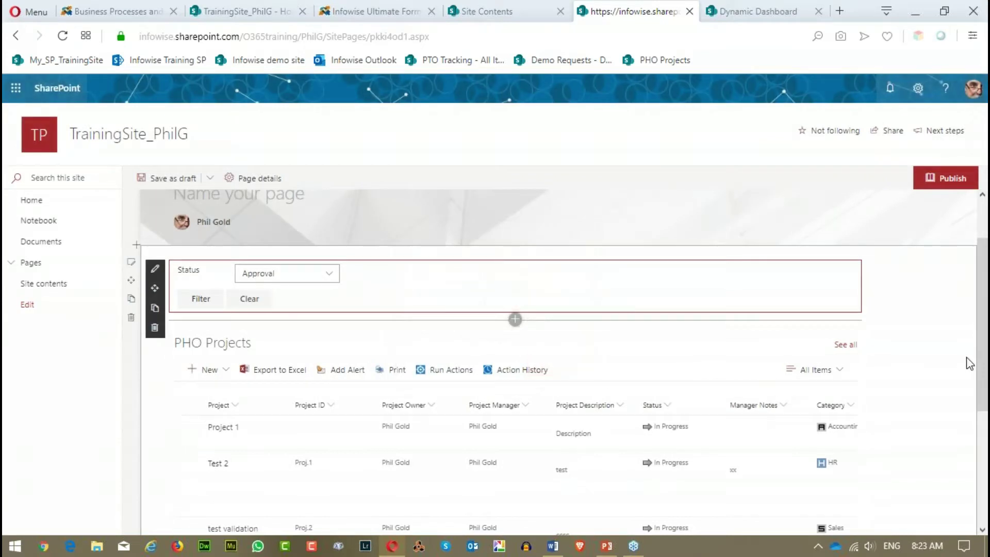
{"action": "scroll", "coordinate": [948, 304], "scroll_direction": "down", "scroll_amount": 1}
{"action": "scroll", "coordinate": [948, 304], "scroll_direction": "down", "scroll_amount": 3}
{"action": "scroll", "coordinate": [353, 327], "scroll_direction": "up", "scroll_amount": 3}
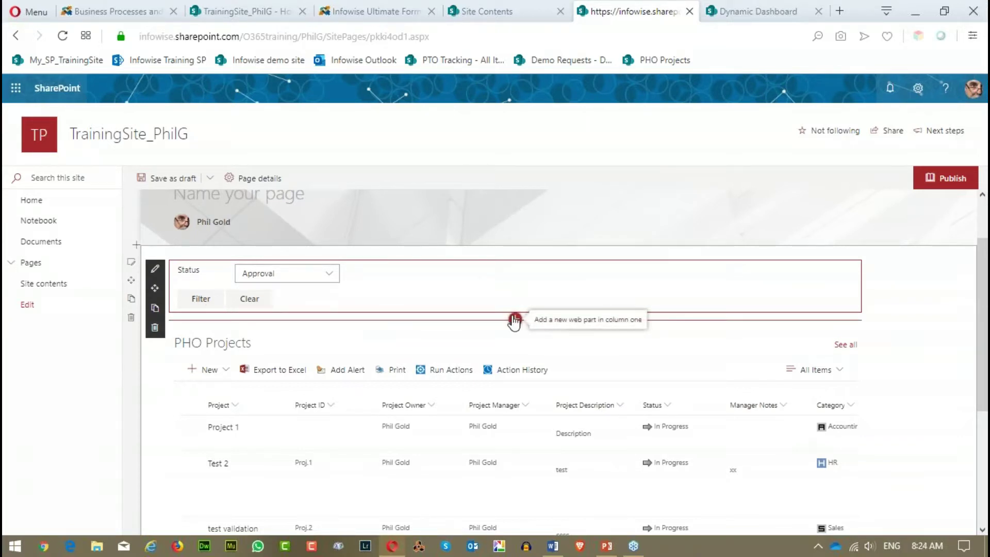
Step: Switch to the PHO Projects filter settings page in Infowise Ultimate Forms
{"action": "scroll", "coordinate": [448, 361], "scroll_direction": "up", "scroll_amount": 2}
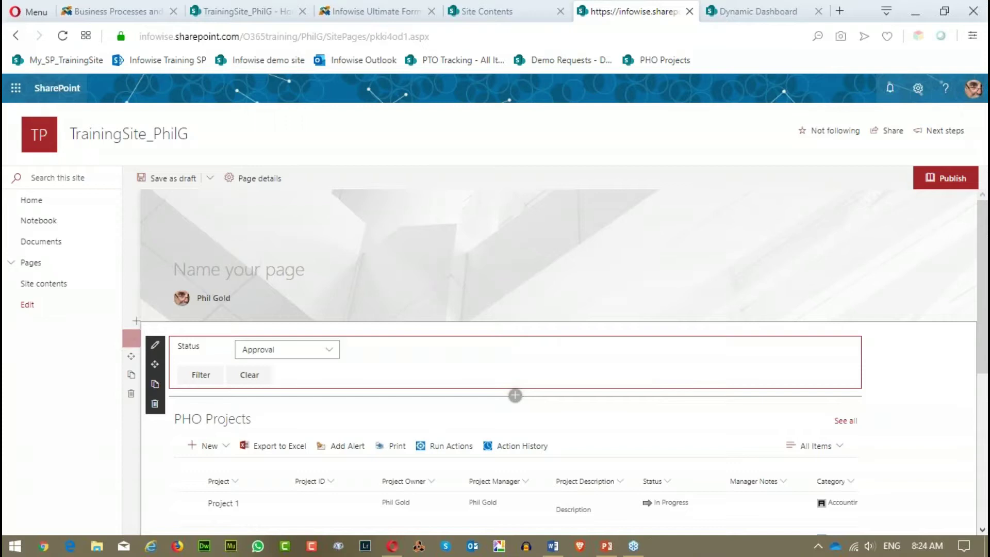
{"action": "mouse_move", "coordinate": [324, 243]}
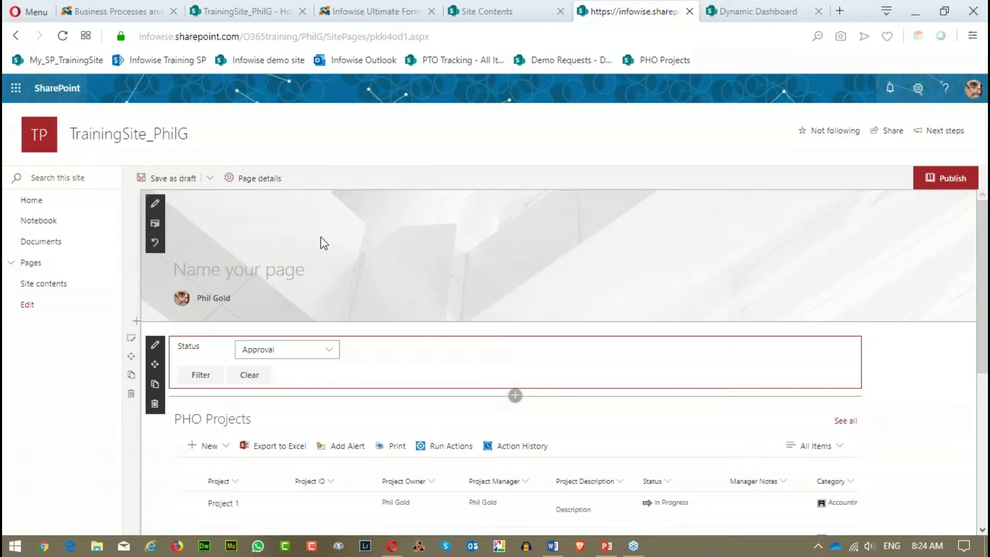
{"action": "left_click", "coordinate": [370, 11]}
Step: Delete the Sales Filter from the PHO Projects filters
{"action": "scroll", "coordinate": [190, 227], "scroll_direction": "up", "scroll_amount": 3}
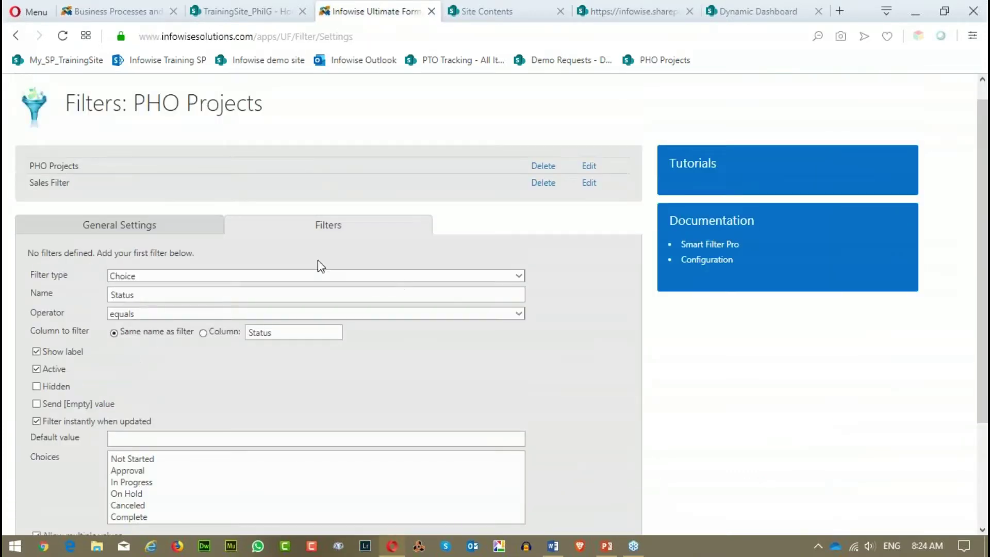
{"action": "scroll", "coordinate": [216, 237], "scroll_direction": "down", "scroll_amount": 2}
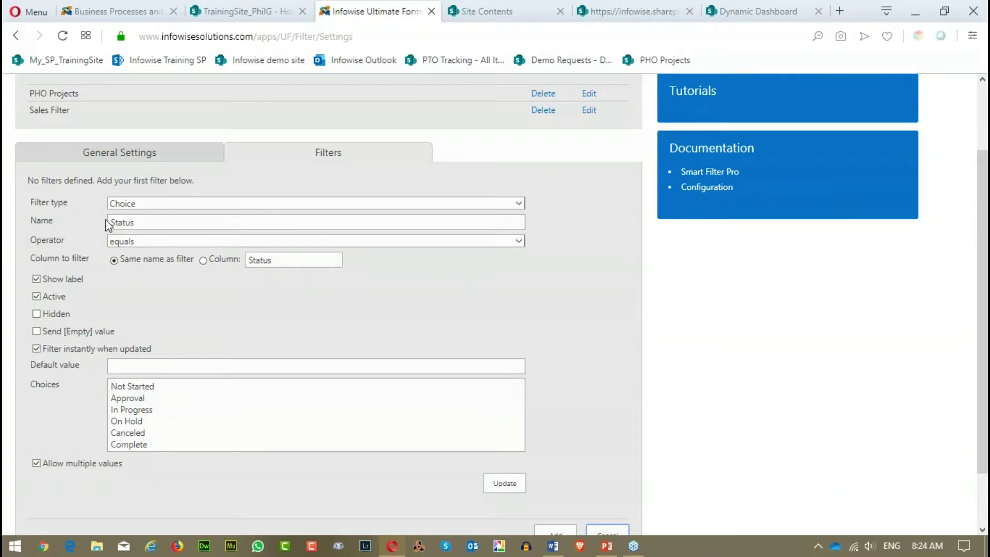
{"action": "left_click", "coordinate": [88, 153]}
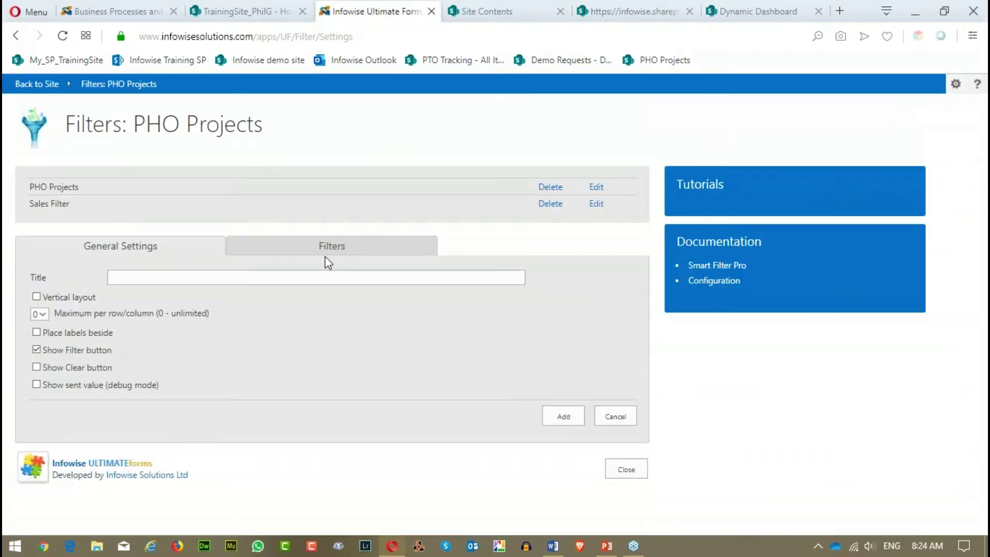
{"action": "left_click", "coordinate": [548, 204]}
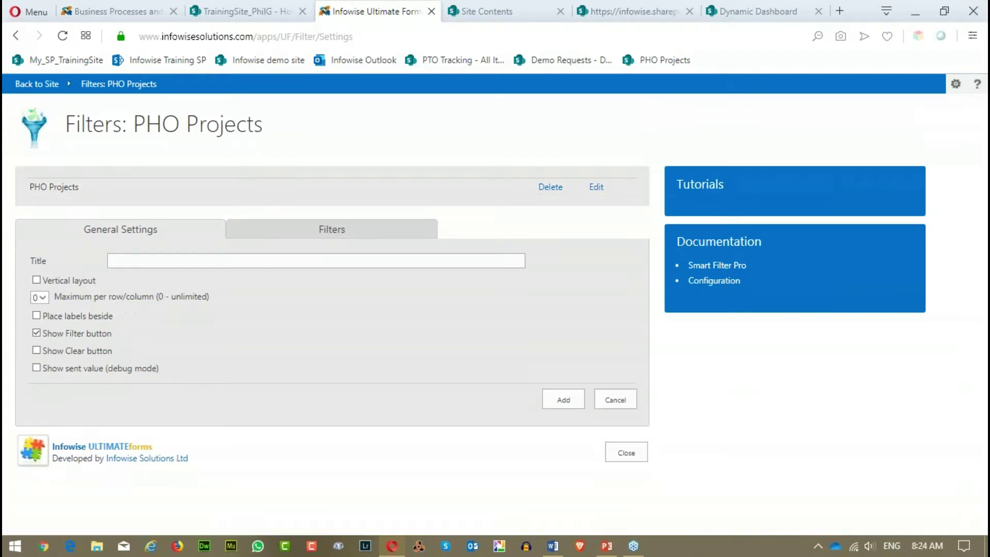
Step: Review the Status filter definition and close the filter settings to return home
{"action": "left_click", "coordinate": [338, 233]}
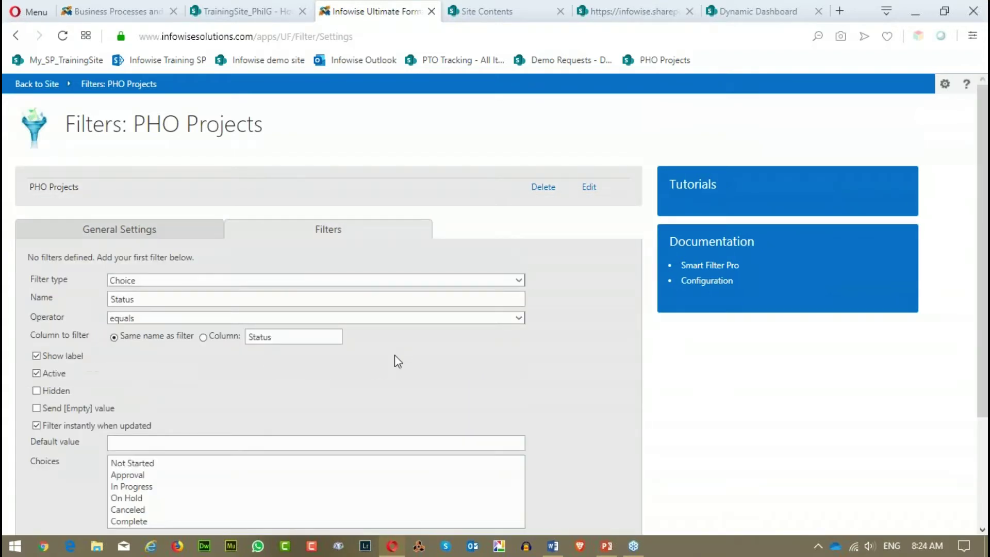
{"action": "scroll", "coordinate": [480, 340], "scroll_direction": "down", "scroll_amount": 1}
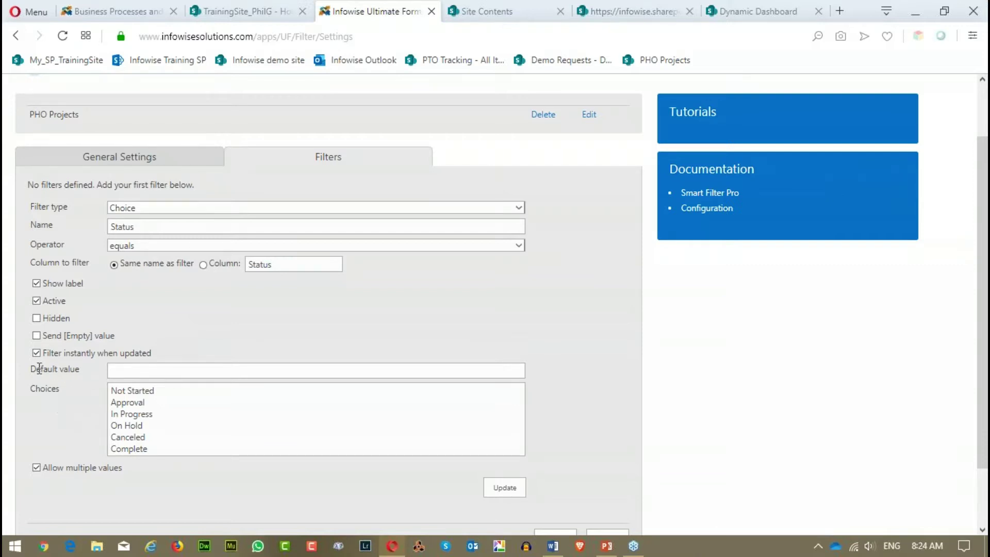
{"action": "scroll", "coordinate": [53, 370], "scroll_direction": "down", "scroll_amount": 2}
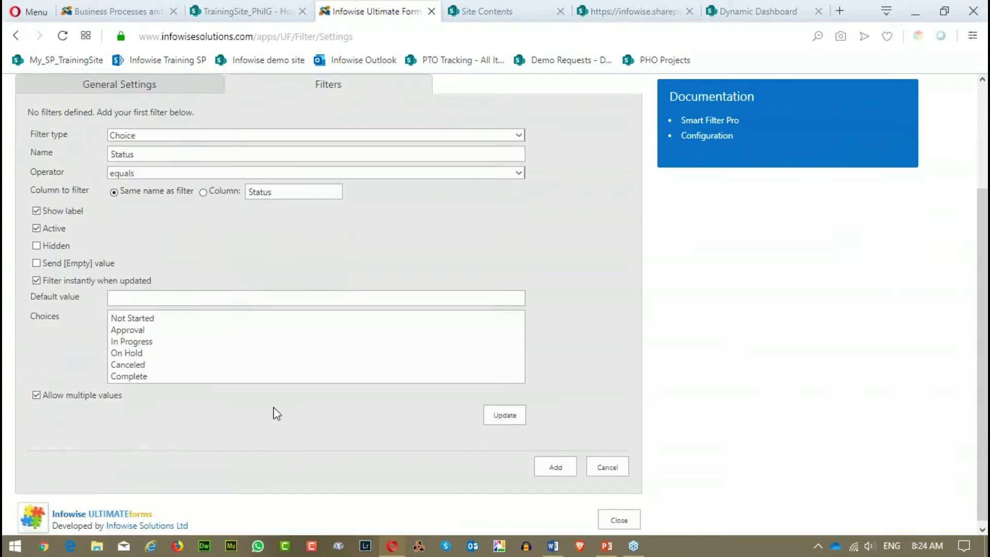
{"action": "left_click", "coordinate": [616, 524]}
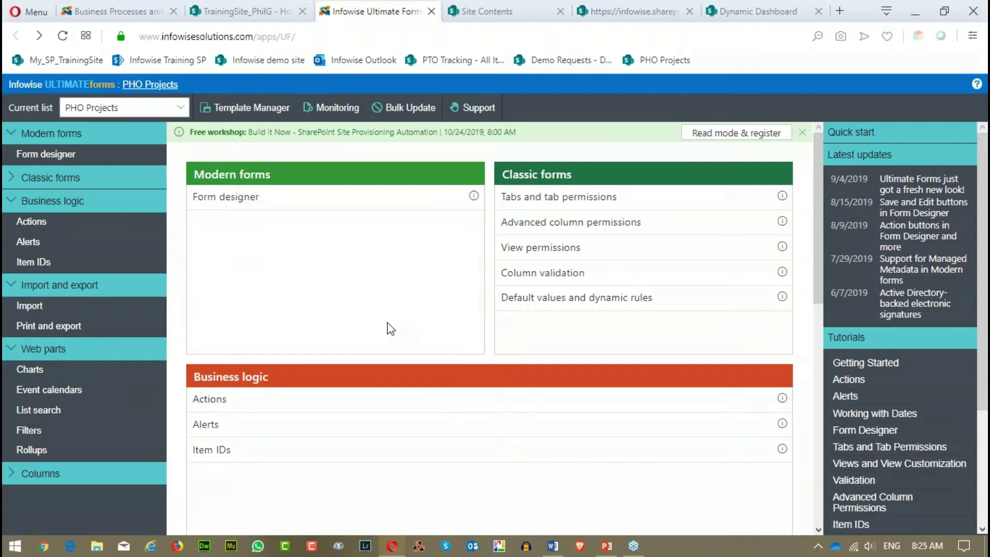
Step: Open the List search web part settings for PHO Projects
{"action": "scroll", "coordinate": [388, 323], "scroll_direction": "down", "scroll_amount": 5}
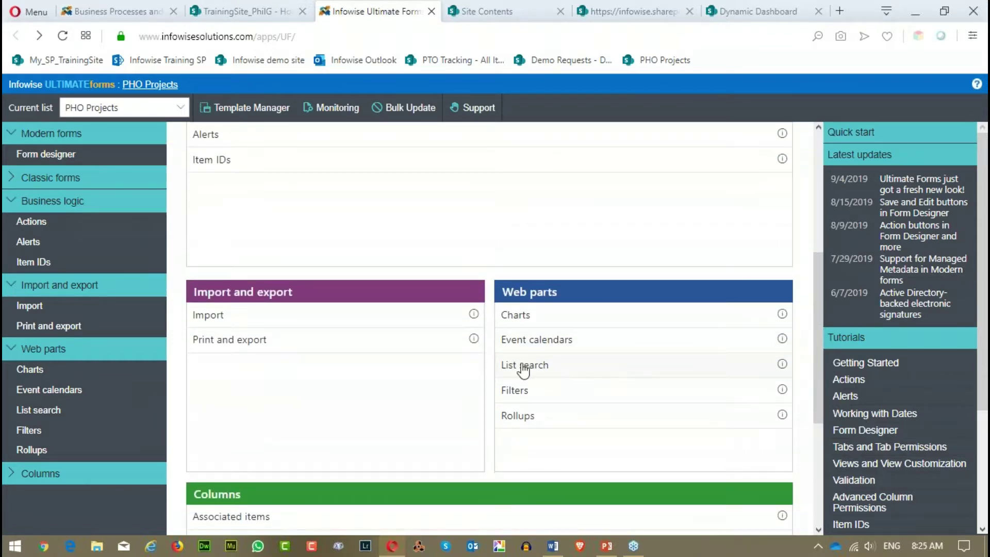
{"action": "left_click", "coordinate": [523, 367]}
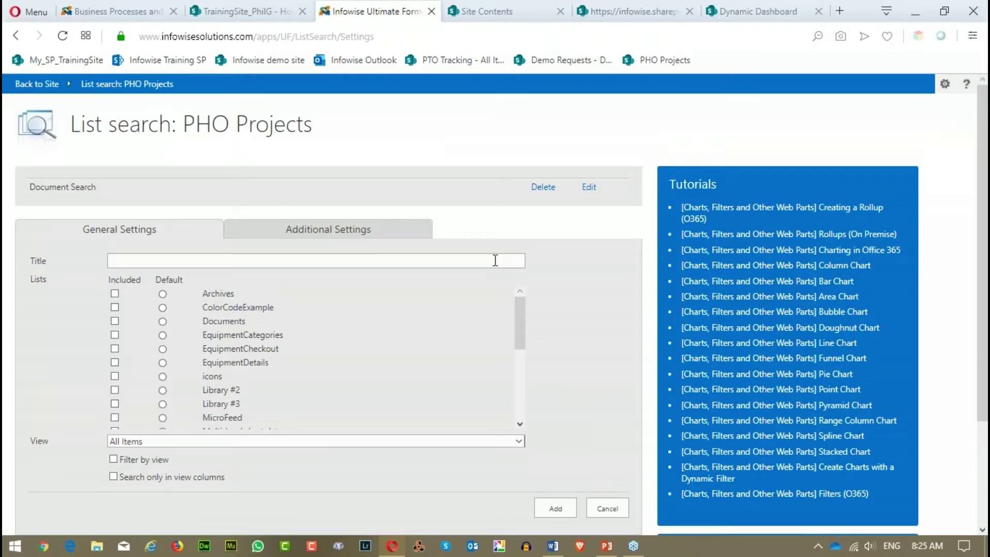
{"action": "left_click", "coordinate": [493, 262]}
{"action": "scroll", "coordinate": [400, 362], "scroll_direction": "down", "scroll_amount": 2}
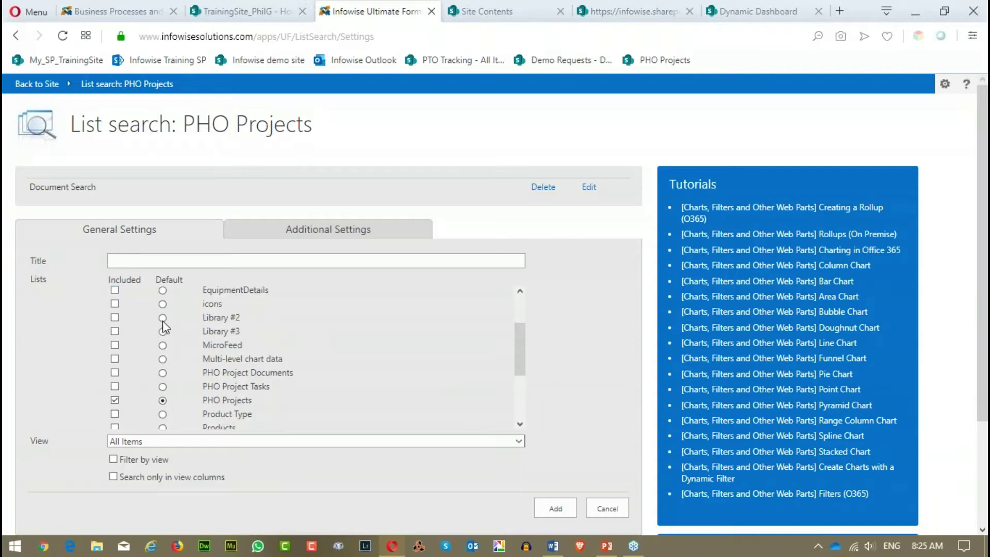
Step: Review the List search display and paging options, then its General Settings, and return to PowerPoint
{"action": "left_click", "coordinate": [317, 233]}
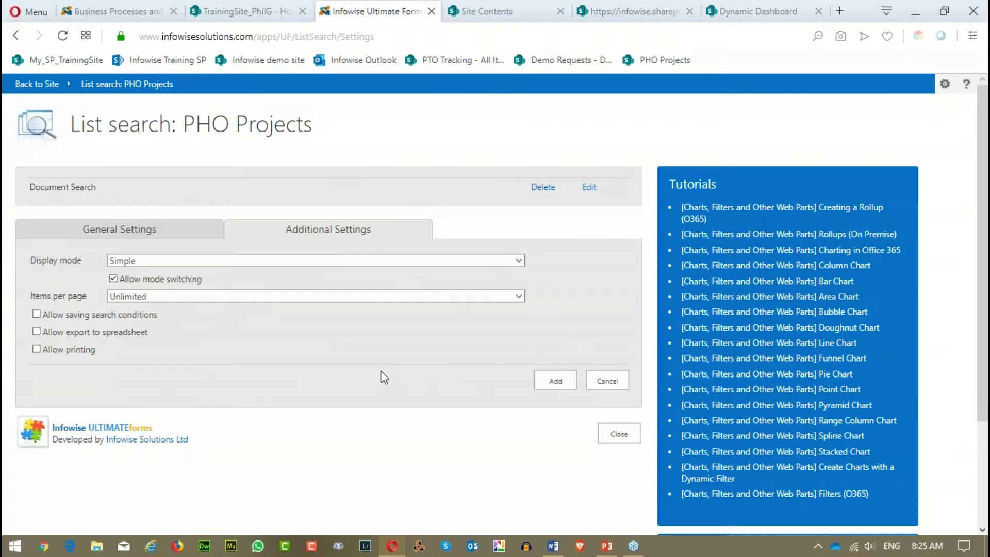
{"action": "left_click", "coordinate": [93, 229]}
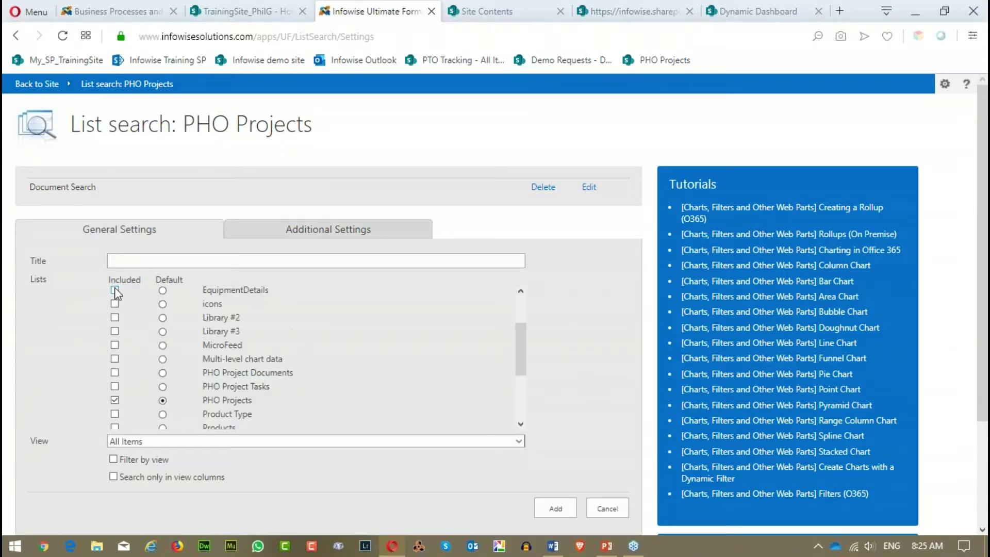
{"action": "scroll", "coordinate": [216, 305], "scroll_direction": "down", "scroll_amount": 2}
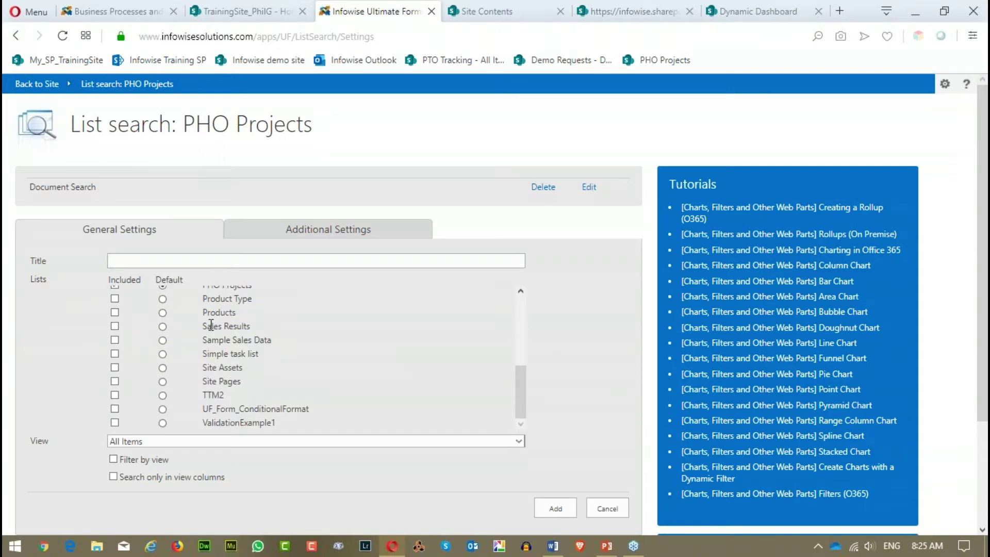
{"action": "scroll", "coordinate": [211, 325], "scroll_direction": "down", "scroll_amount": 3}
{"action": "scroll", "coordinate": [208, 254], "scroll_direction": "up", "scroll_amount": 3}
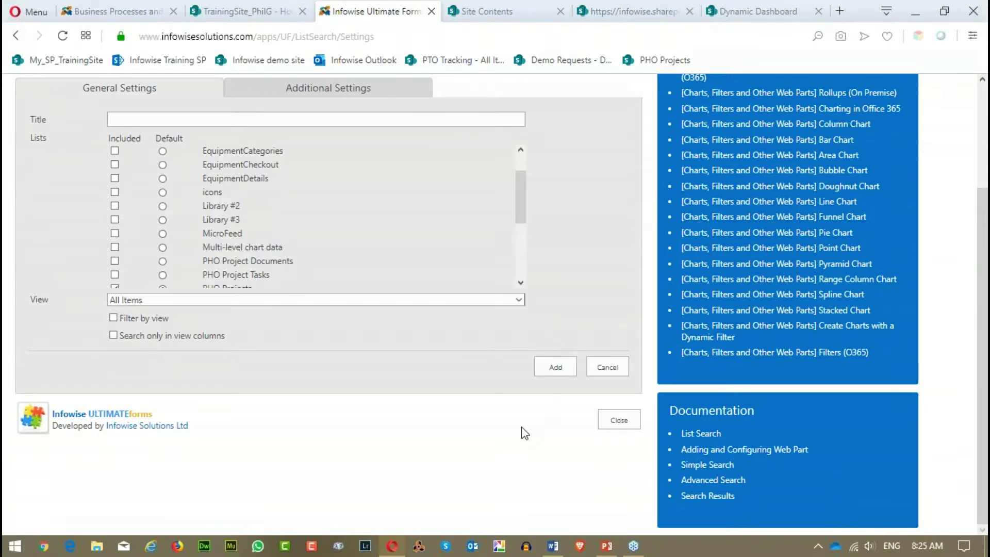
{"action": "scroll", "coordinate": [523, 432], "scroll_direction": "up", "scroll_amount": 3}
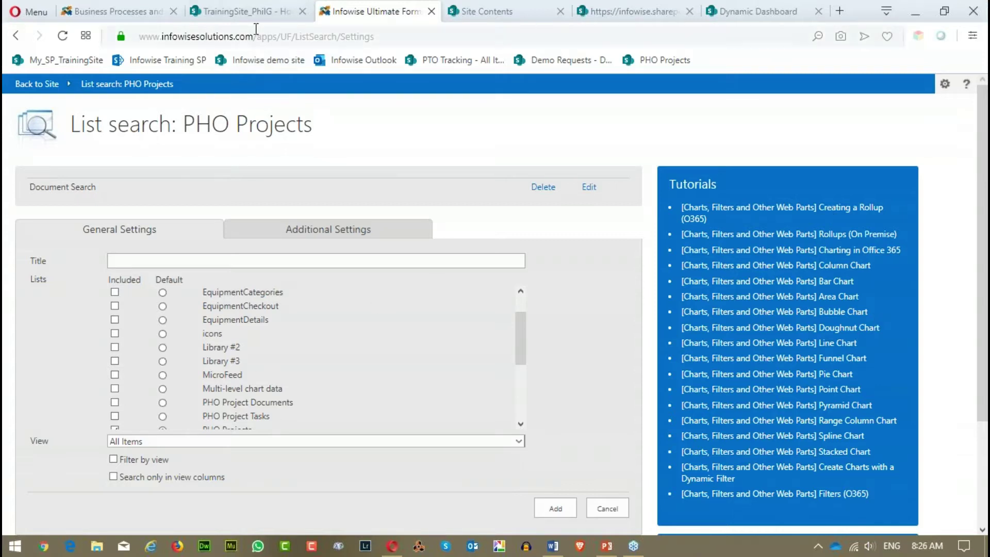
{"action": "left_click", "coordinate": [608, 547]}
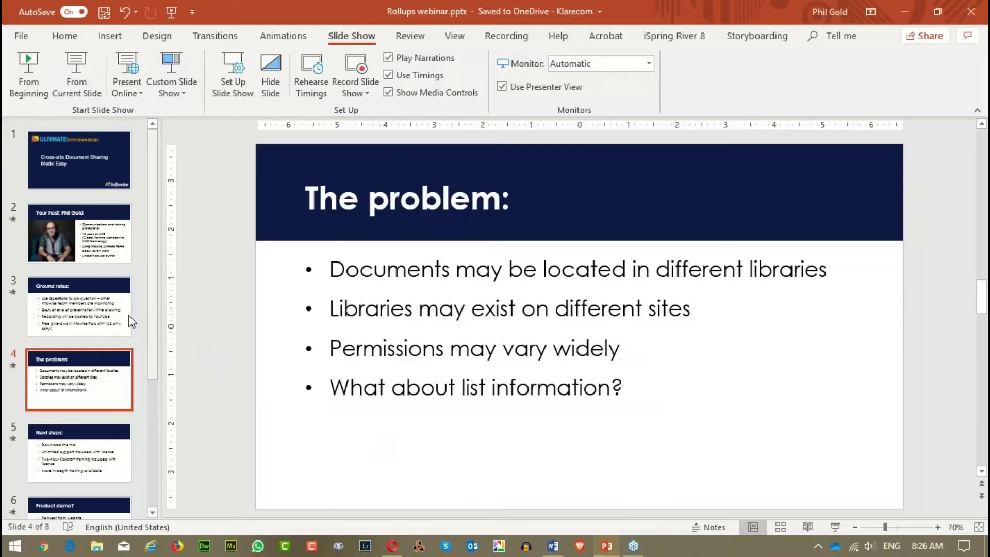
Step: Move the Rollups webinar deck to slide 5, 'Next steps:'
{"action": "left_click", "coordinate": [91, 441]}
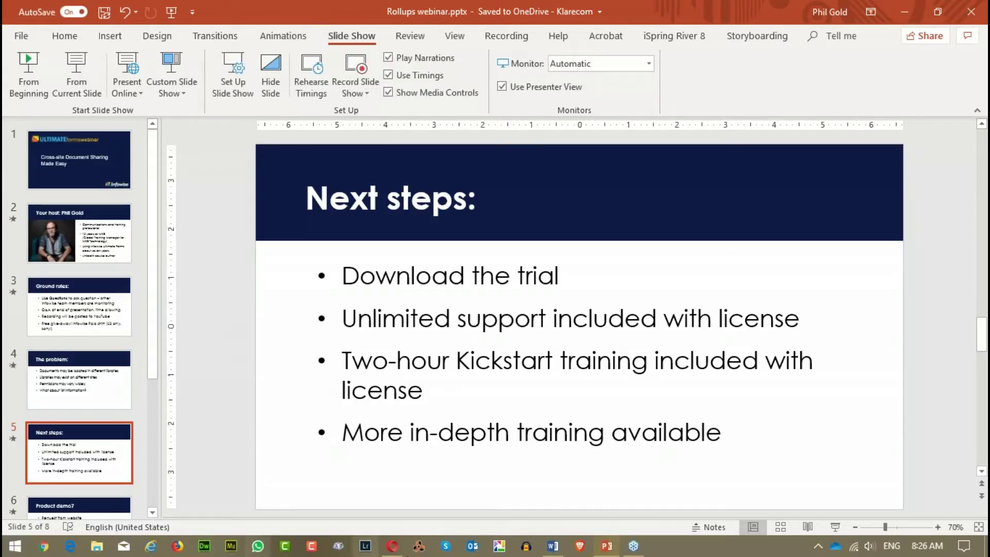
Step: Open the ULTIMATEforms product page on the Infowise website
{"action": "left_click", "coordinate": [392, 547]}
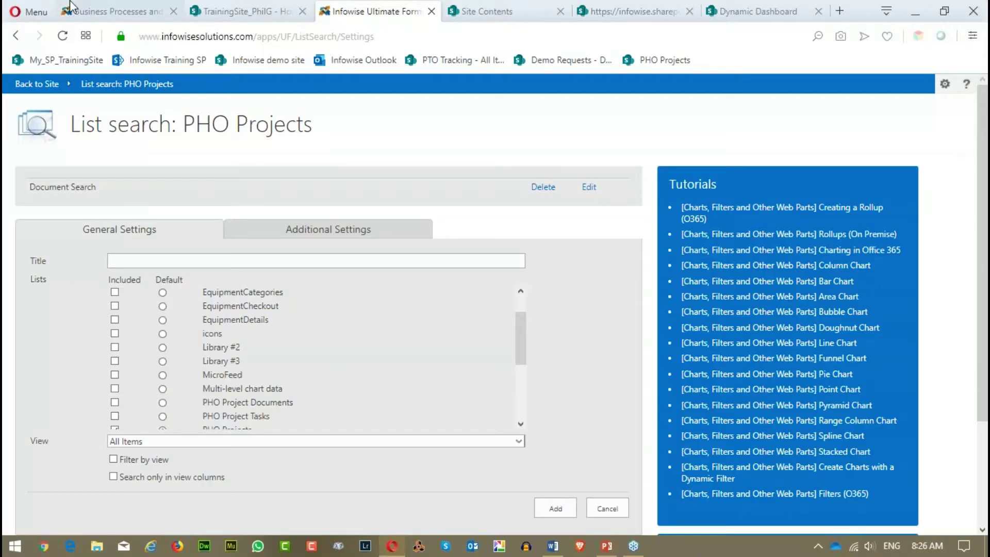
{"action": "left_click", "coordinate": [111, 12]}
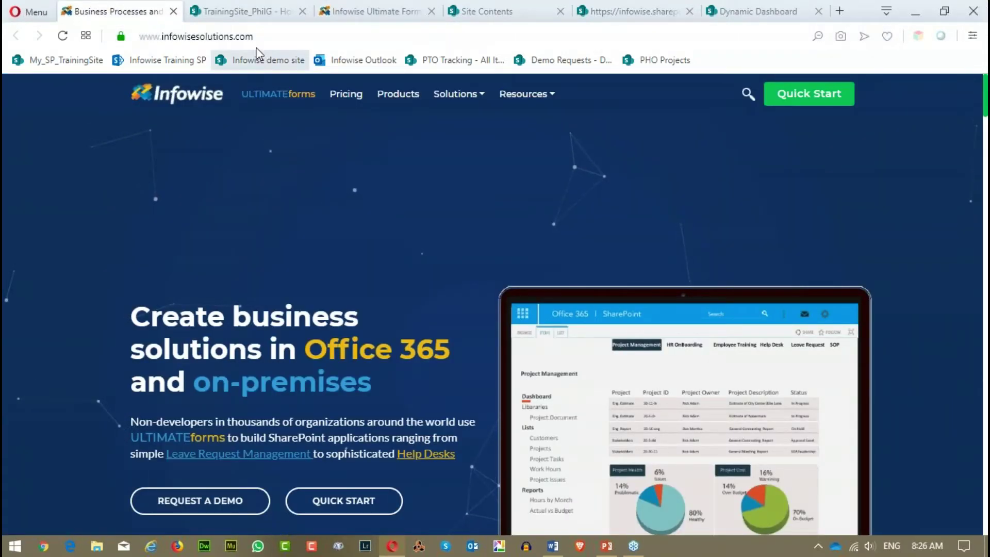
{"action": "left_click", "coordinate": [278, 95]}
{"action": "scroll", "coordinate": [230, 220], "scroll_direction": "down", "scroll_amount": 1}
{"action": "scroll", "coordinate": [229, 219], "scroll_direction": "down", "scroll_amount": 3}
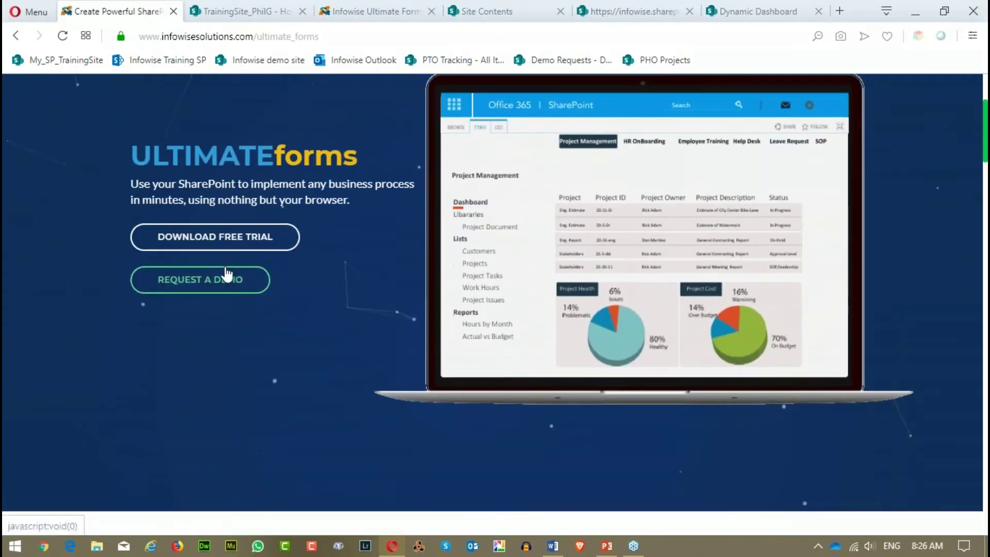
Step: Open the free trial download form and view the Select platform choices without picking one
{"action": "left_click", "coordinate": [215, 237]}
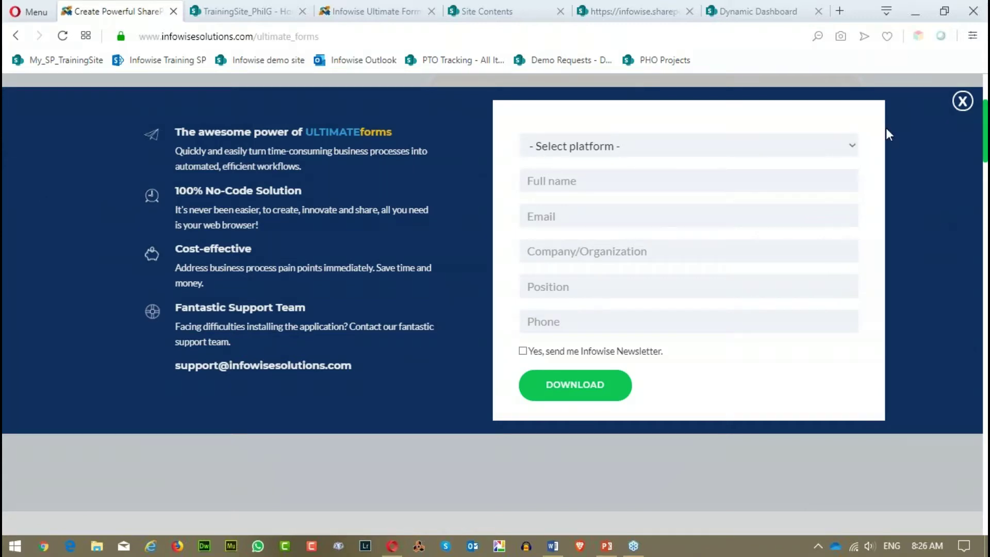
{"action": "left_click", "coordinate": [851, 146]}
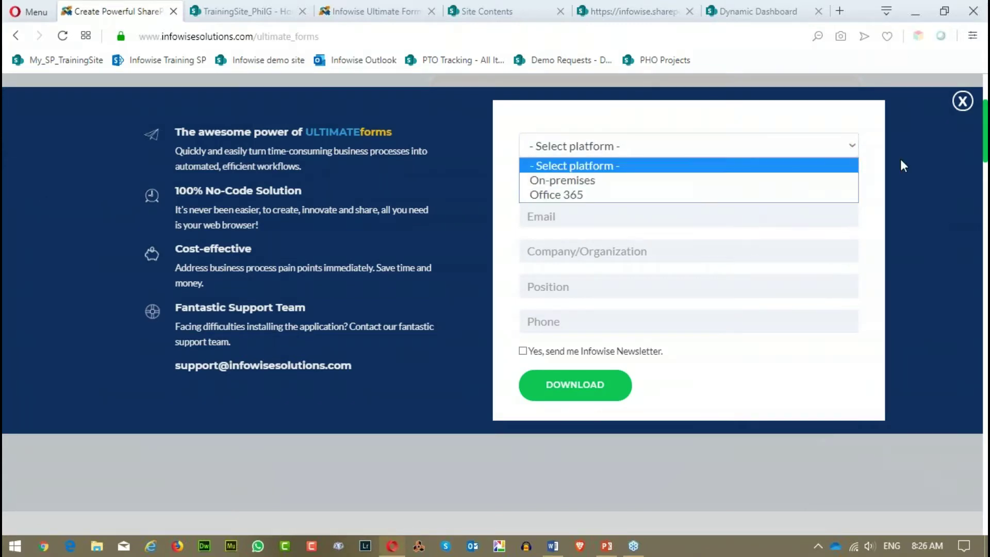
{"action": "left_click", "coordinate": [914, 165]}
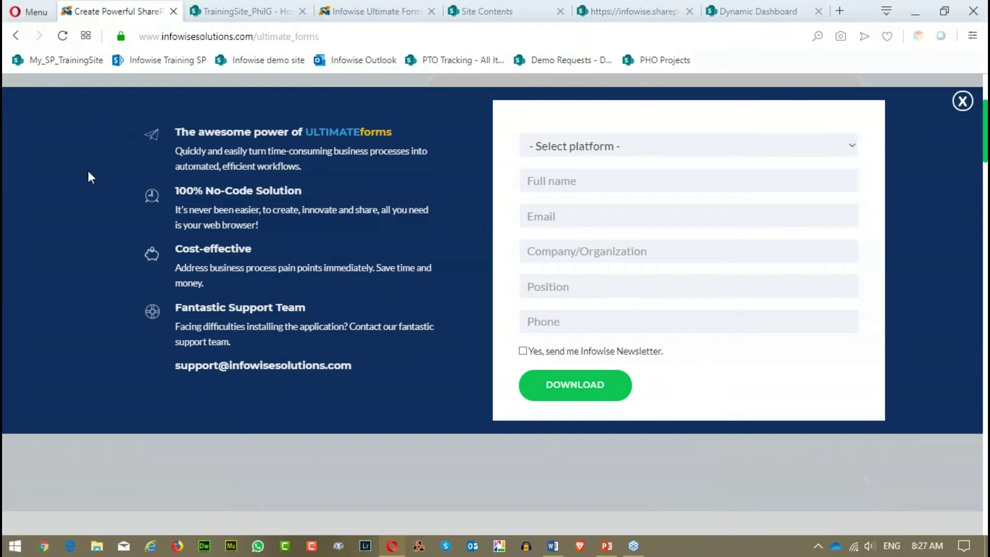
{"action": "scroll", "coordinate": [104, 198], "scroll_direction": "up", "scroll_amount": 5}
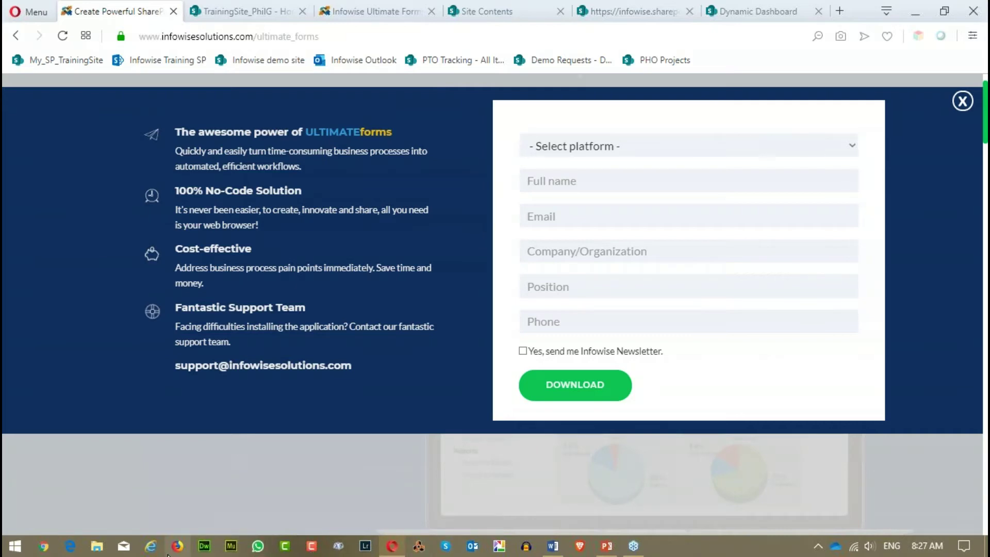
Step: Bring the Rollups webinar deck in PowerPoint back to the front at slide 5
{"action": "left_click", "coordinate": [607, 545]}
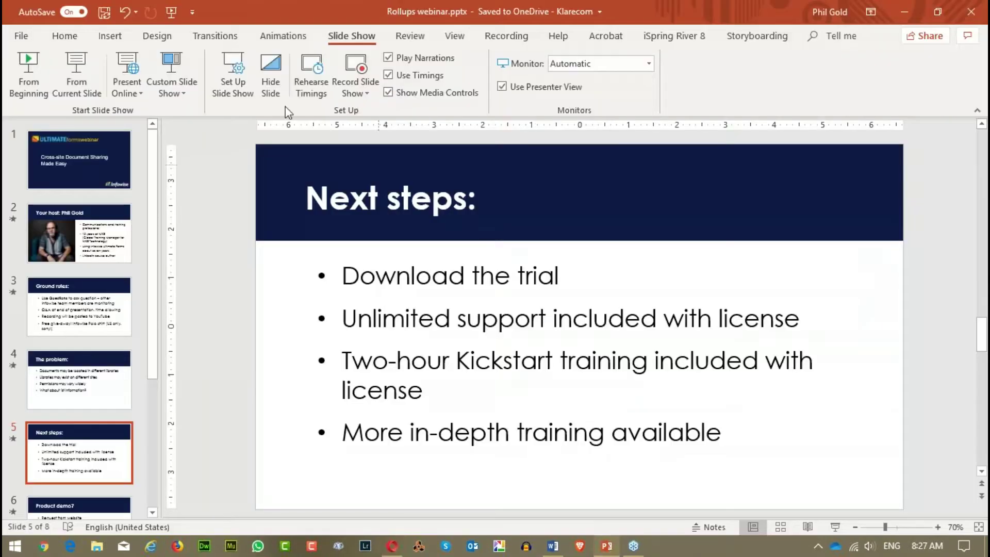